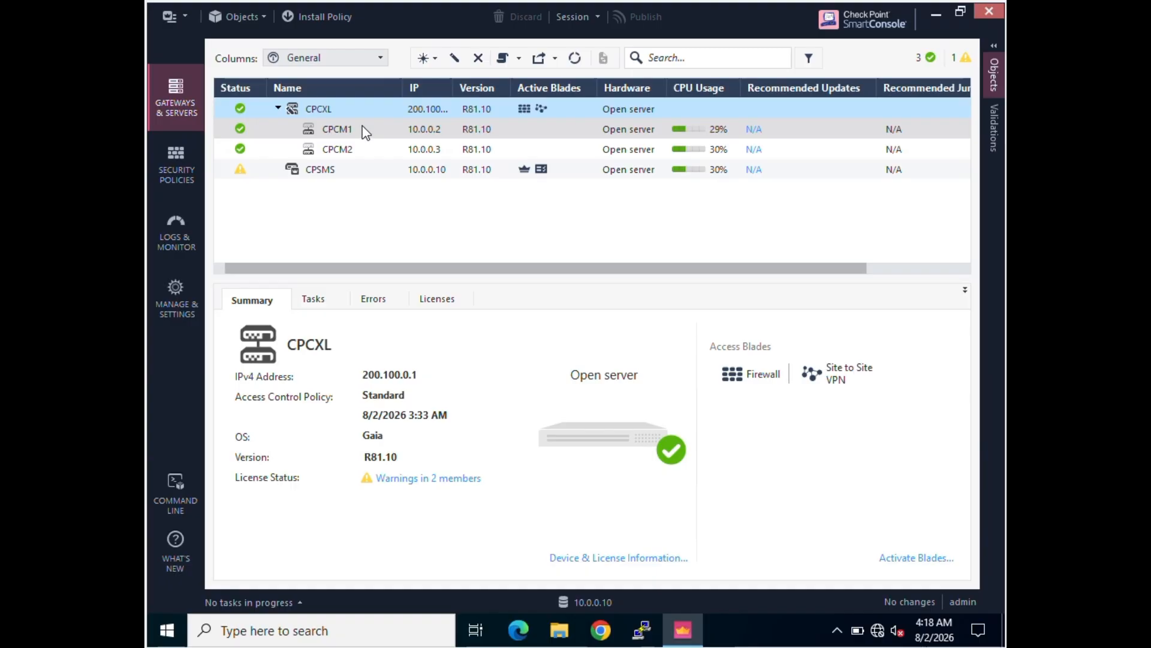
- Start a new network object named Net_10.0.0.0 with the comment "Mgmy Network"
left_click(253, 16)
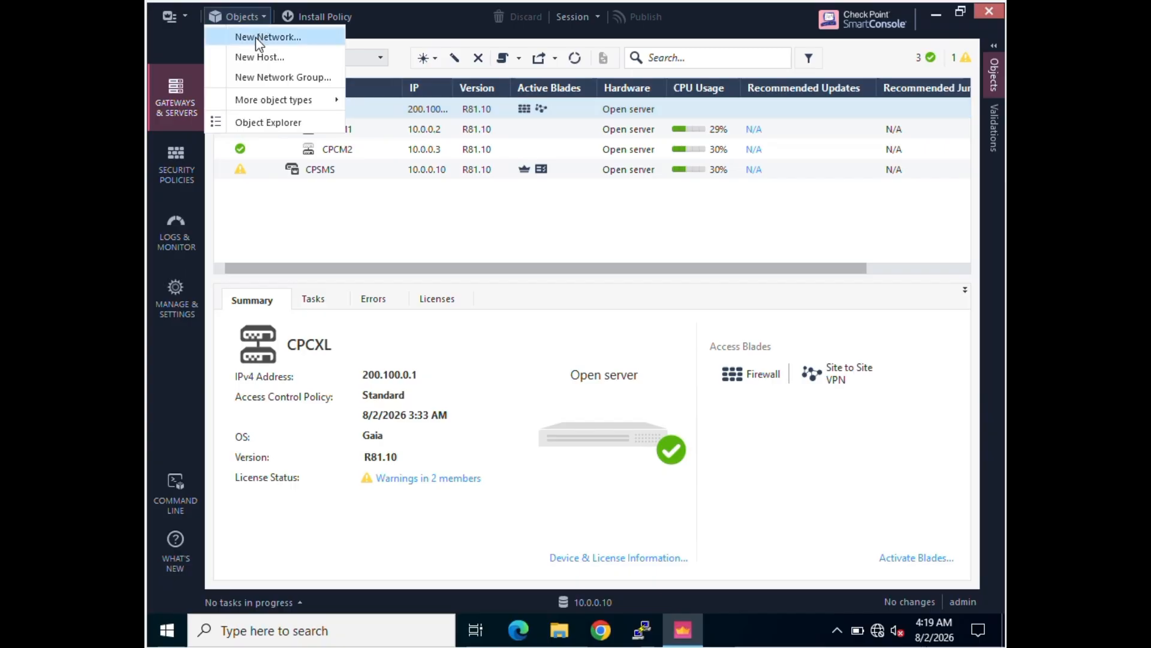
left_click(257, 37)
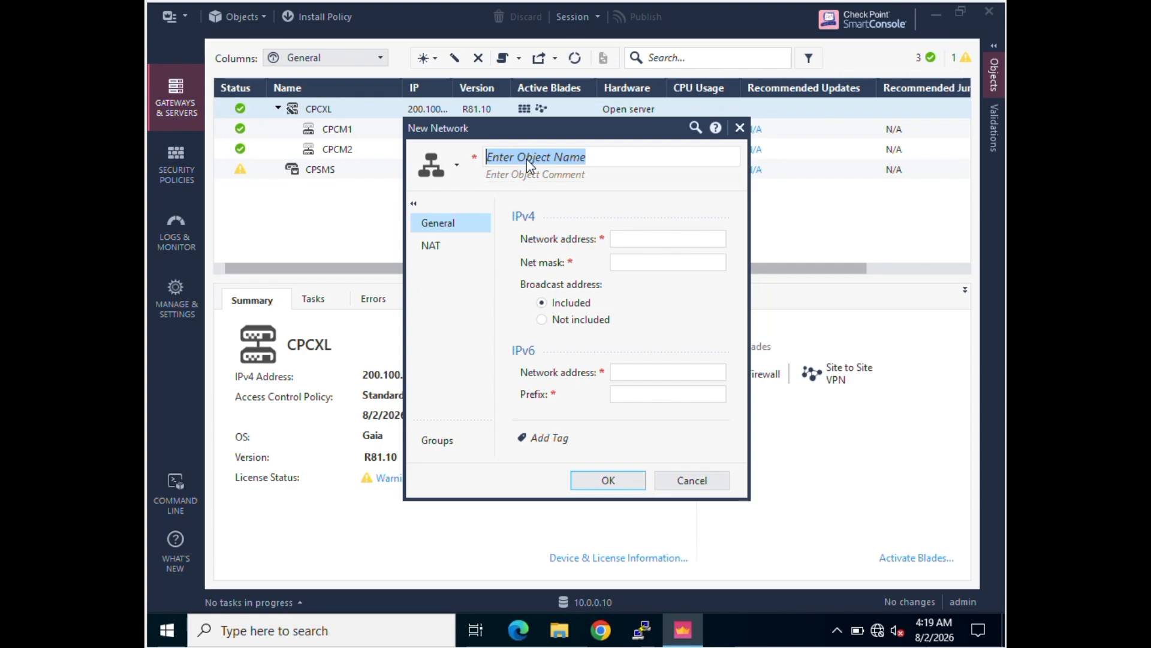
type("Bet_")
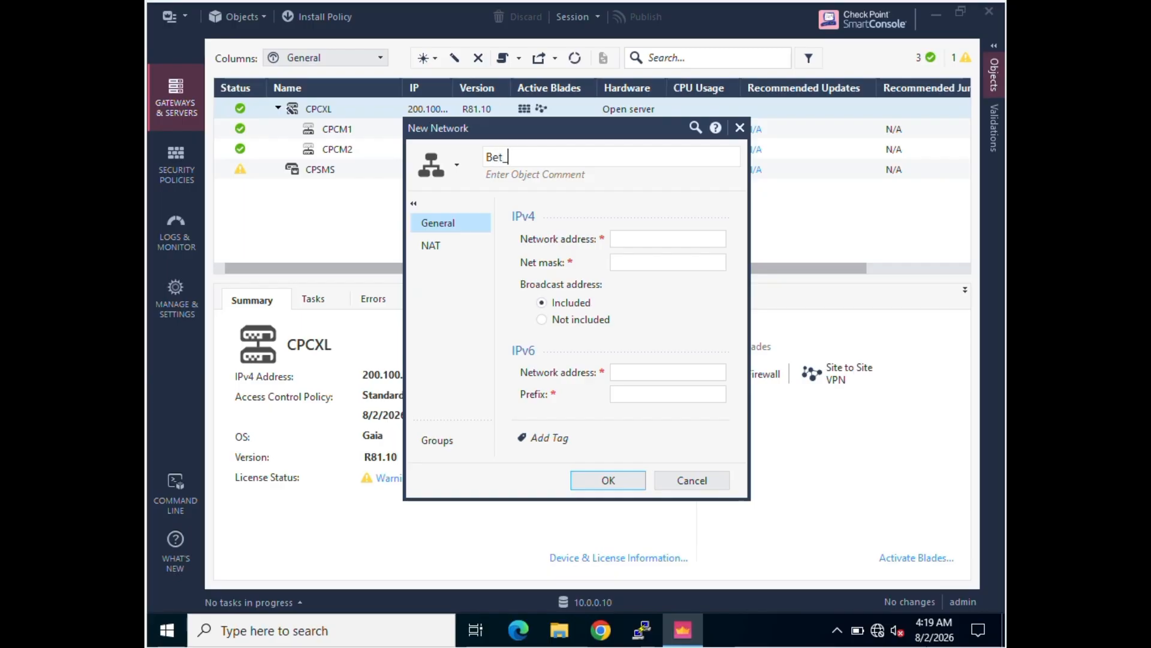
type("10")
key("BackSpace")
key("BackSpace")
key("BackSpace")
key("BackSpace")
key("BackSpace")
key("BackSpace")
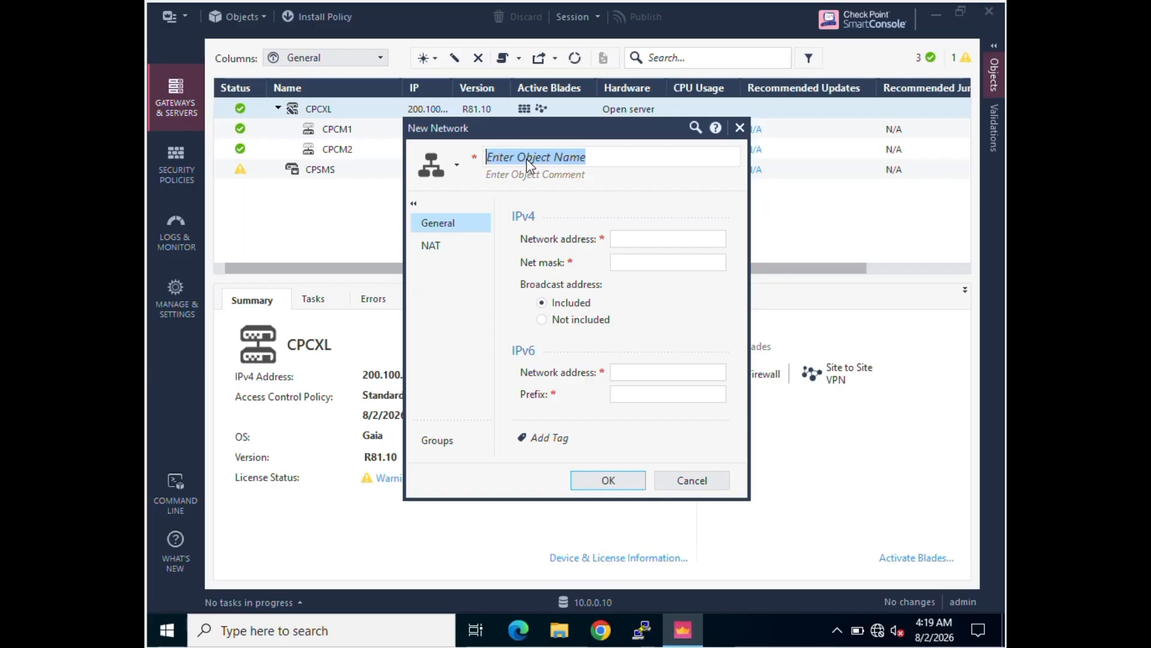
type("Net_10.")
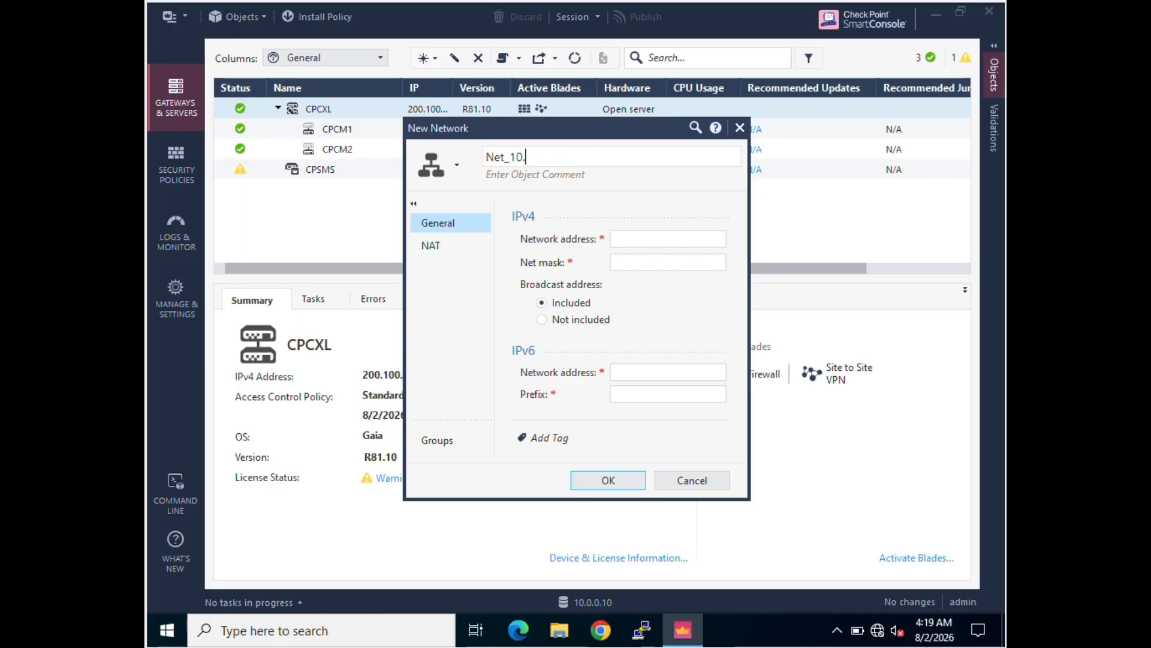
type("0.0.0")
left_click(515, 176)
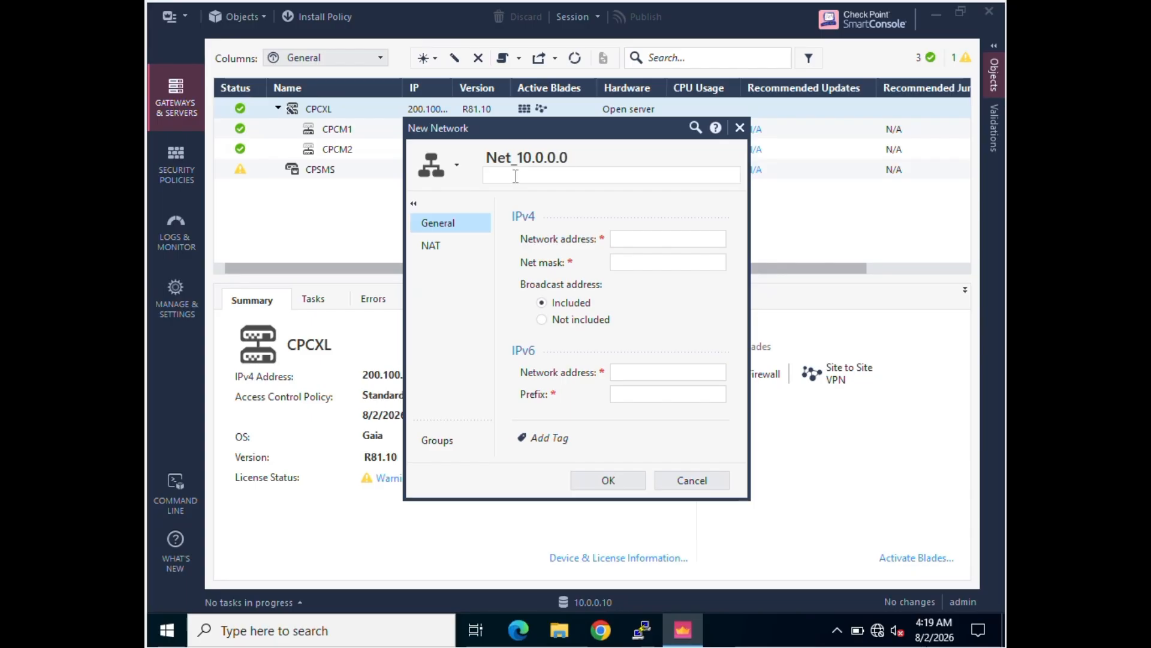
type("Mgmy Network")
- Set the network's IPv4 address to 10.0.0.0 and its net mask to 255.255.255.0
left_click(647, 238)
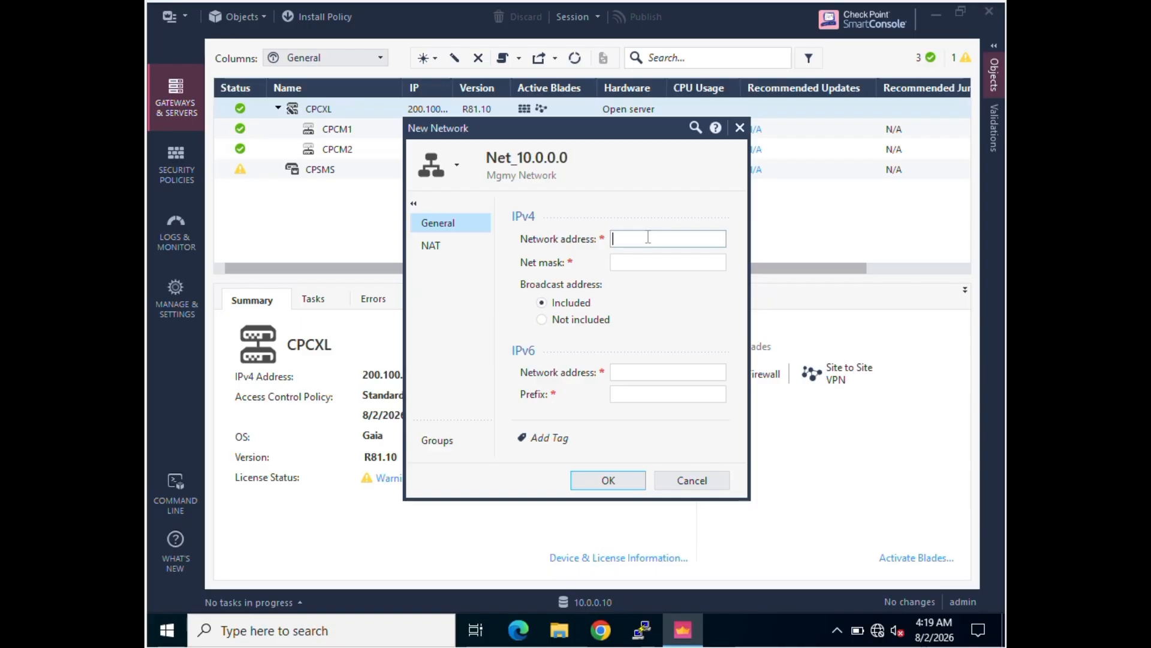
type("10.0.0.0")
left_click(644, 262)
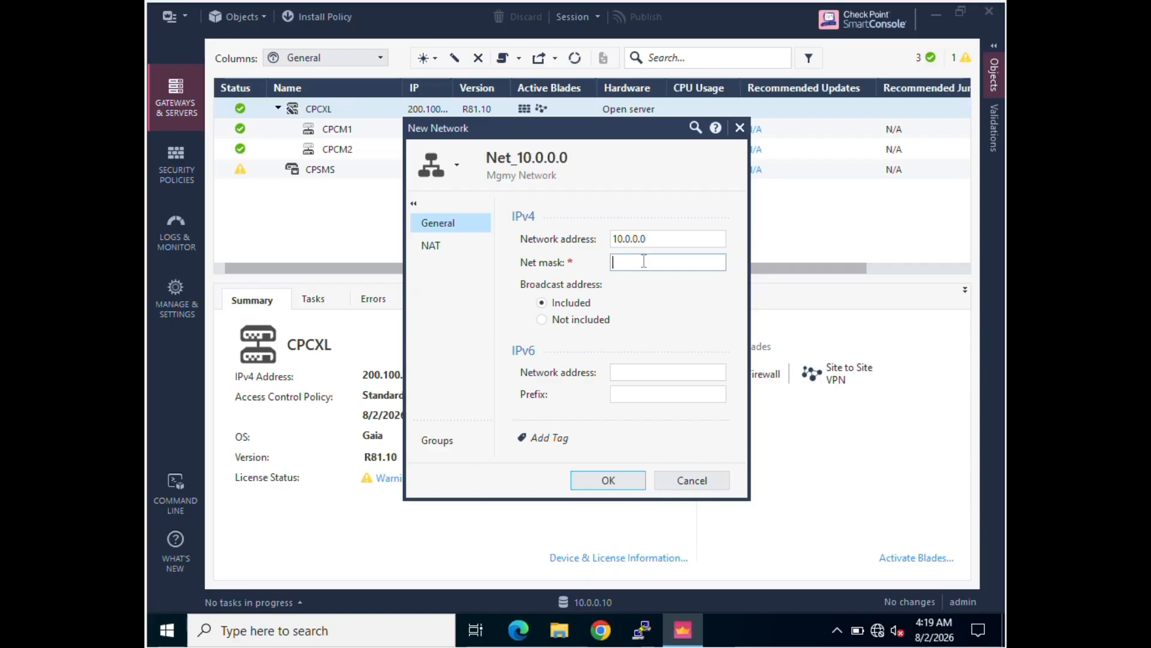
type("255.255.255.0")
- Add the tag Management to Net_10.0.0.0, check its NAT settings and save the network object
left_click(555, 438)
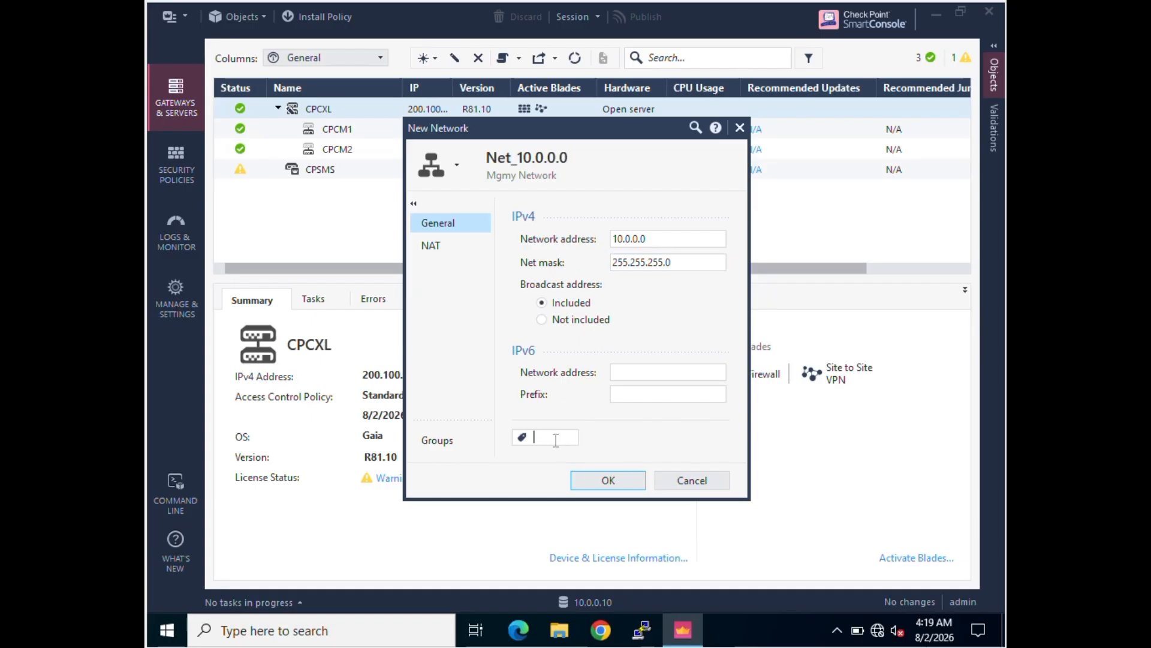
type("Manag")
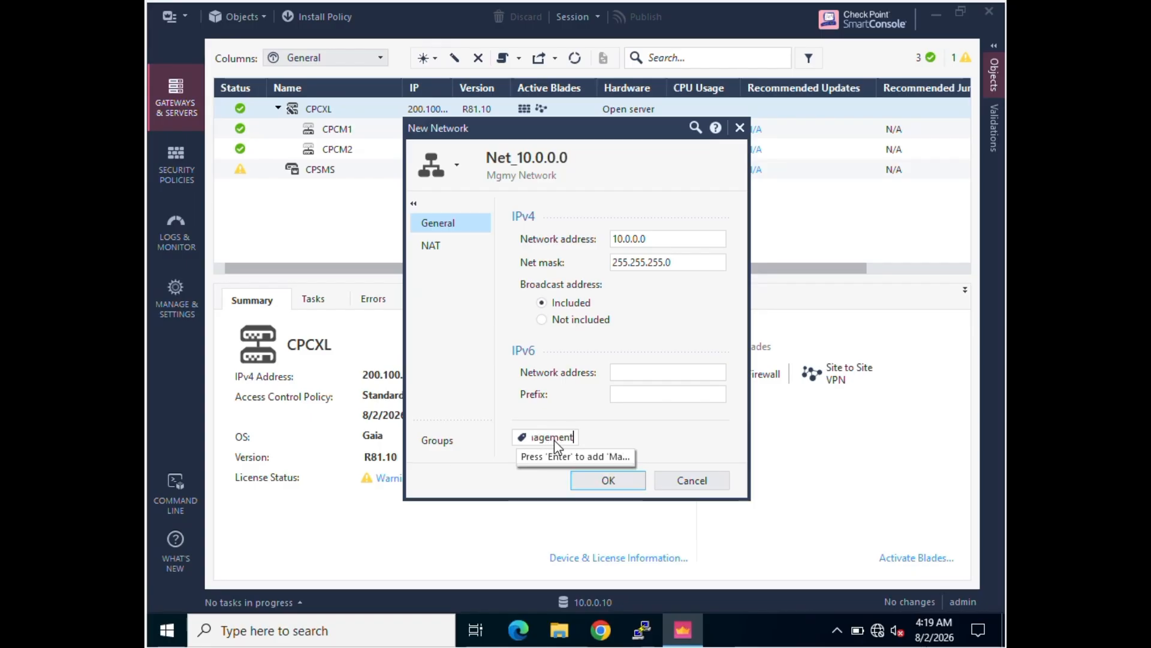
type("ement")
key("Return")
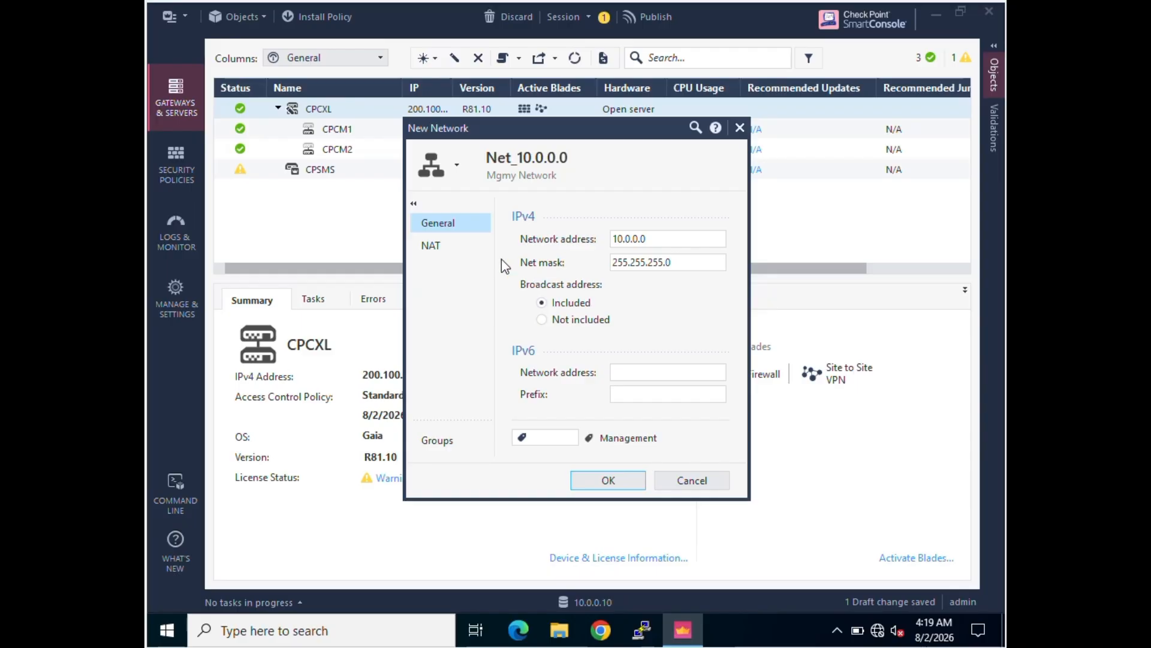
left_click(460, 253)
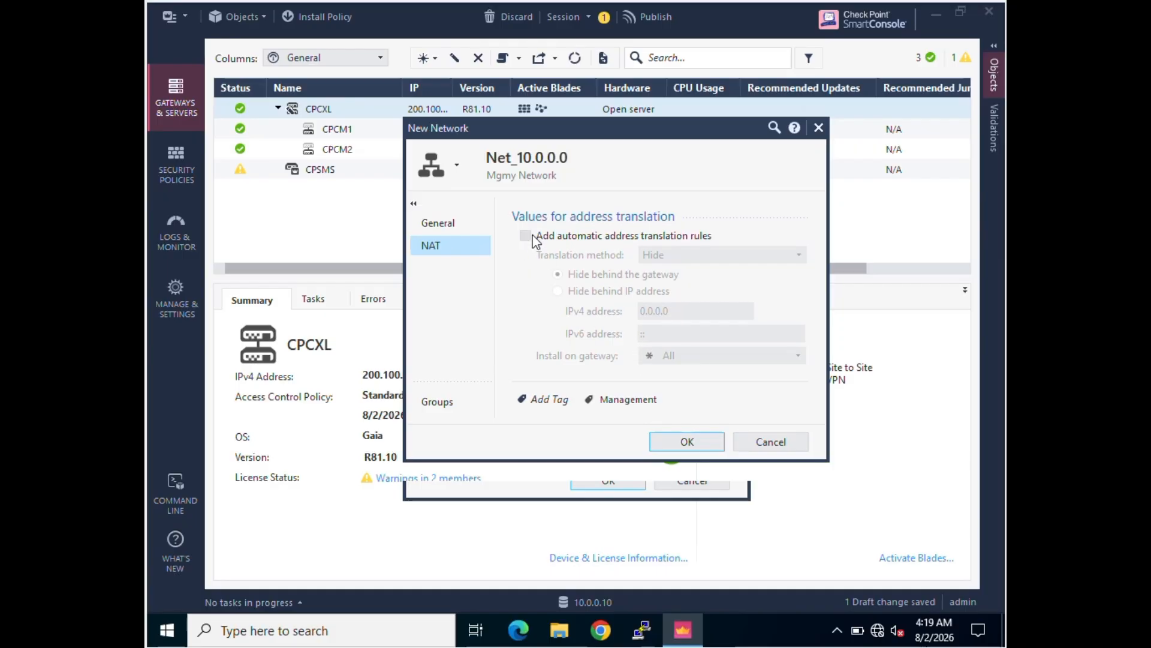
left_click(445, 224)
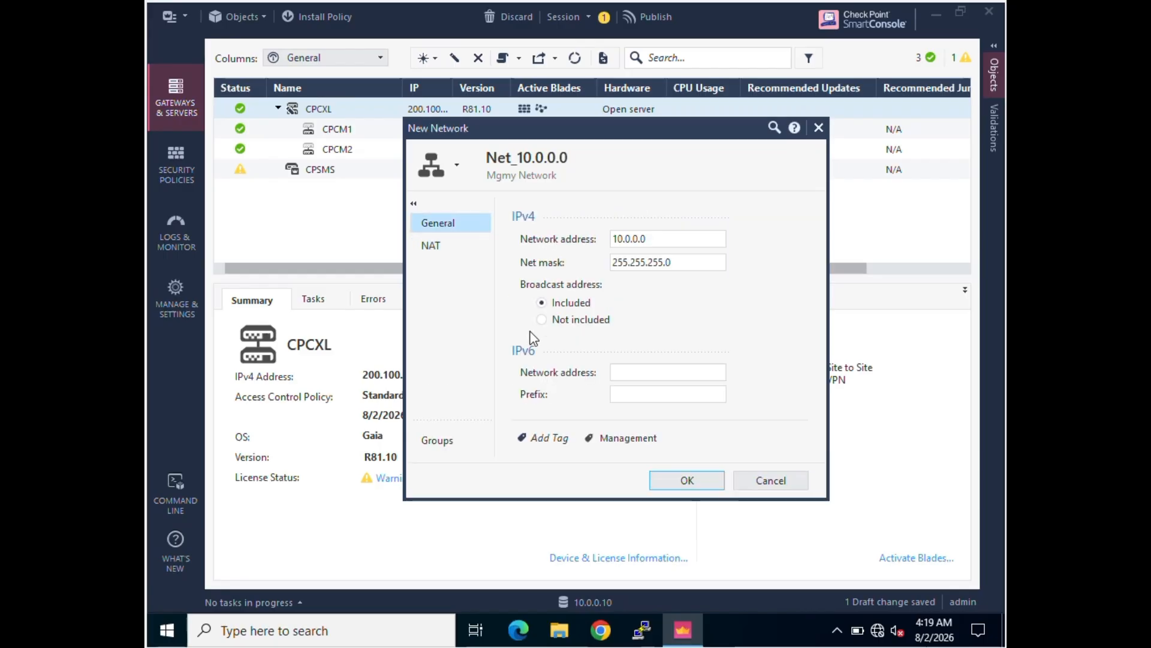
left_click(683, 483)
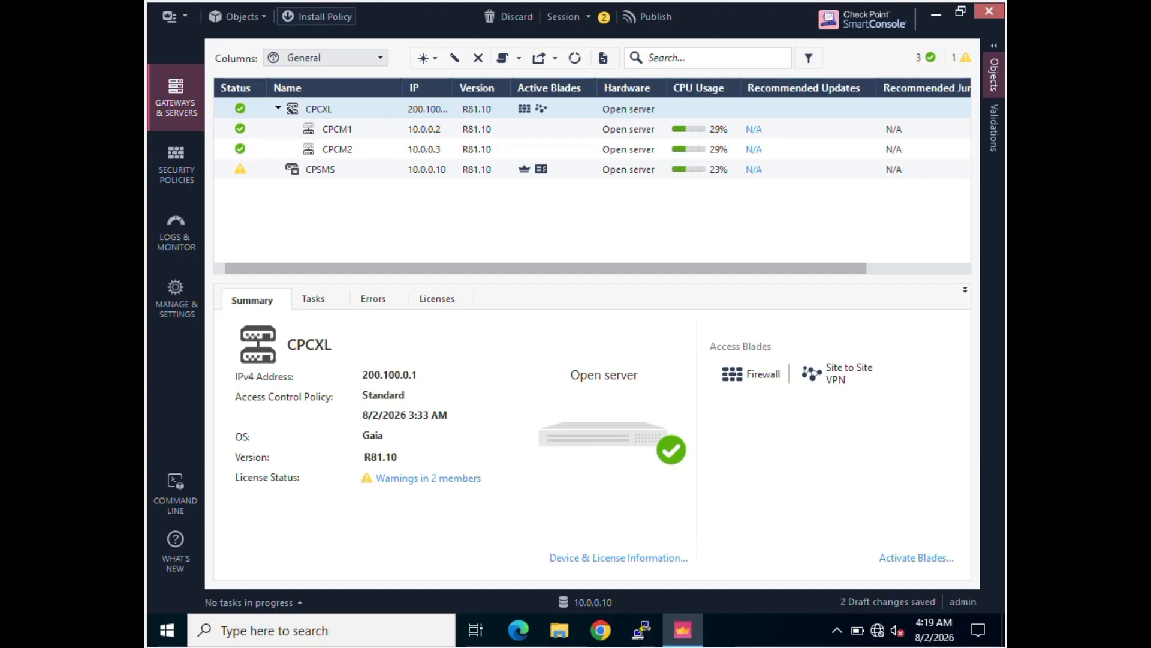
- Start another network object named Net_10.10.10.0 with the comment "Int1 network"
left_click(240, 17)
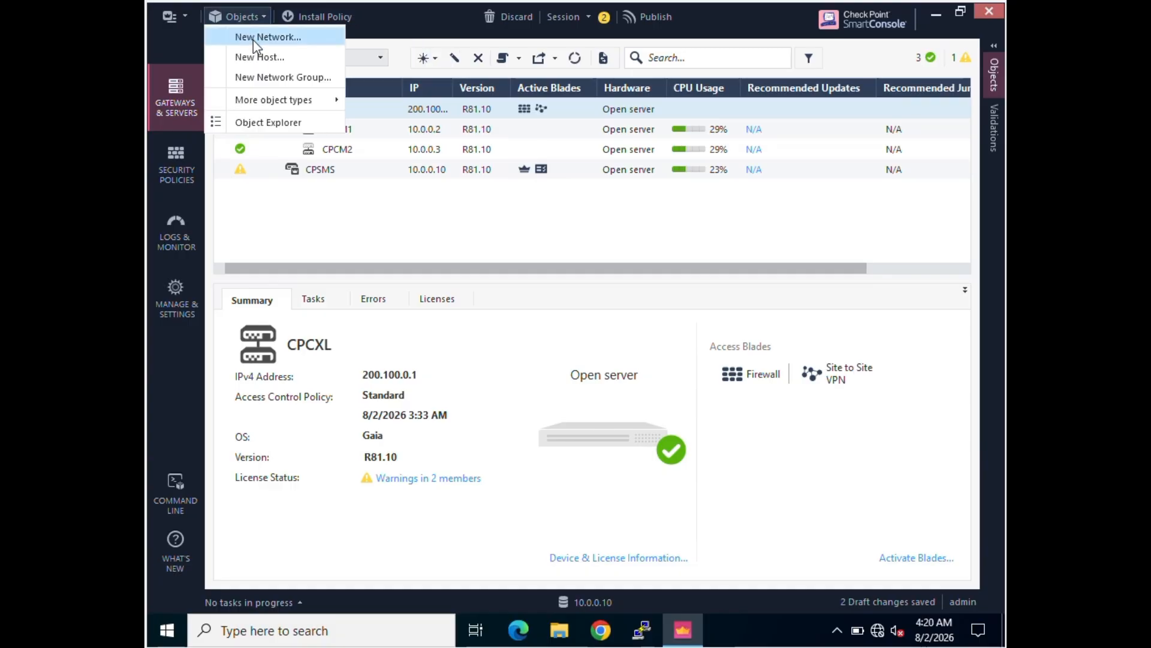
left_click(254, 38)
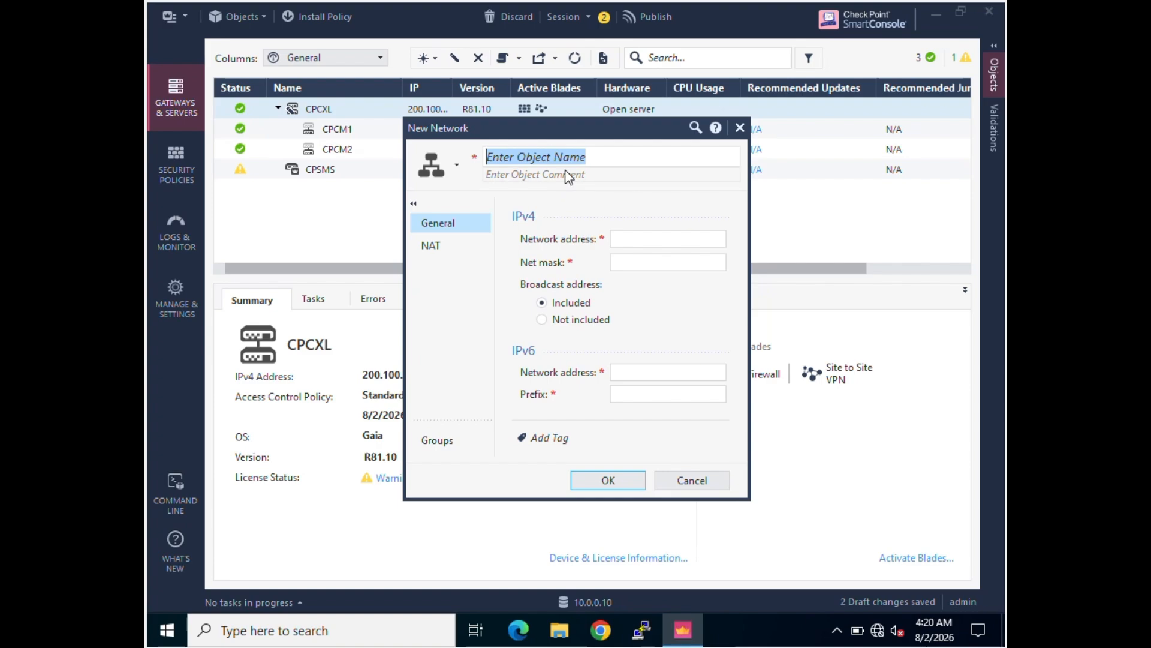
type("Net_10.01")
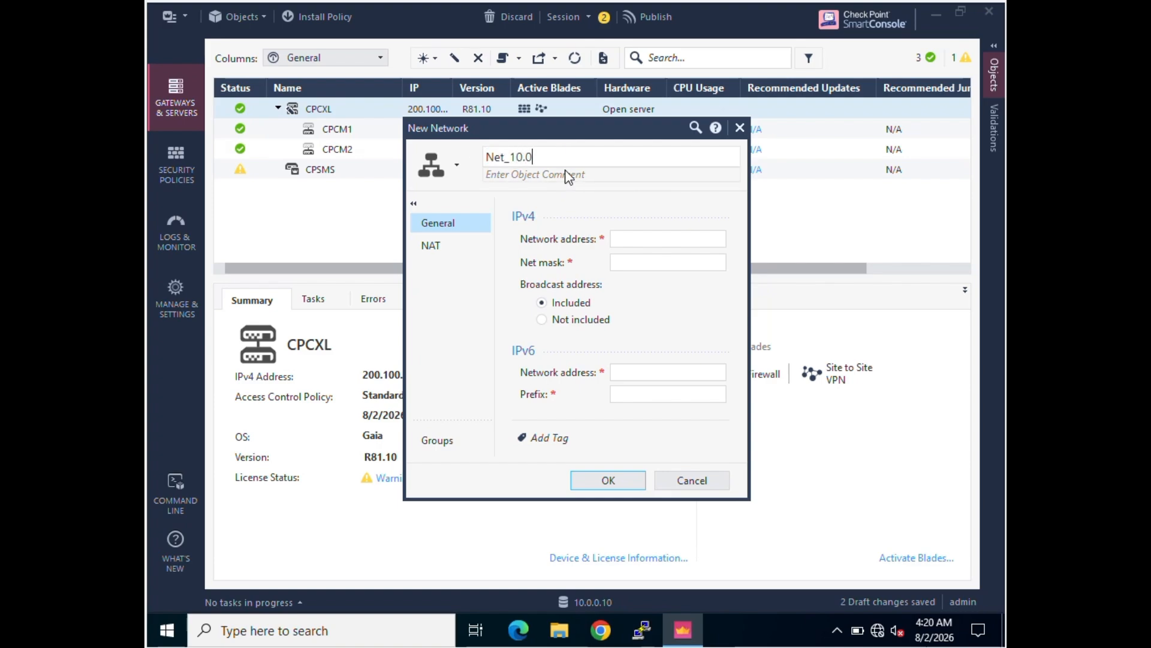
key("BackSpace")
key("BackSpace")
type("10.10.0")
left_click(570, 176)
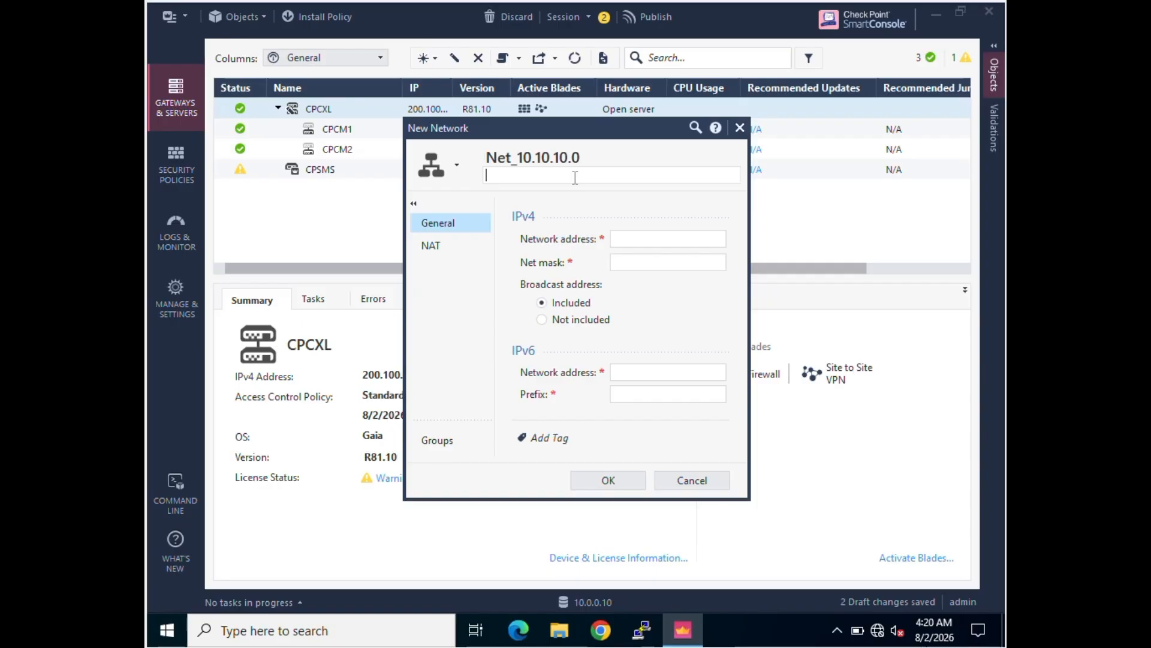
type("Int1 network")
- Set the second network's IPv4 address to 10.10.10.0 and its net mask to 255.255.255.0
left_click(636, 240)
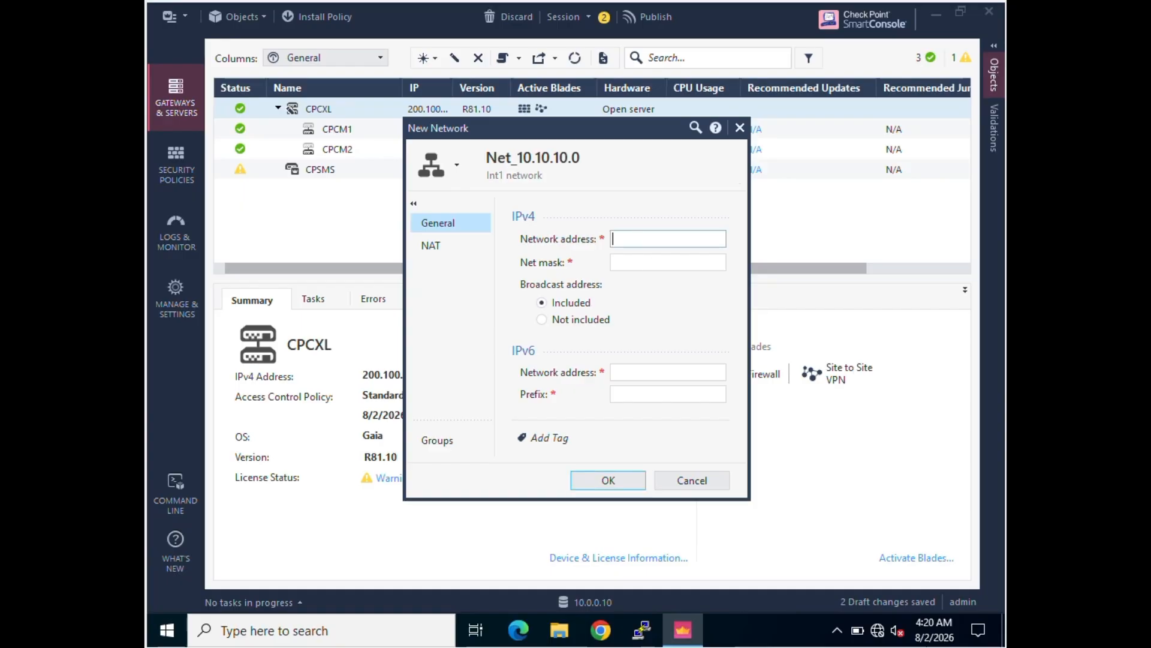
type("10.10.10.0")
left_click(648, 264)
type("255")
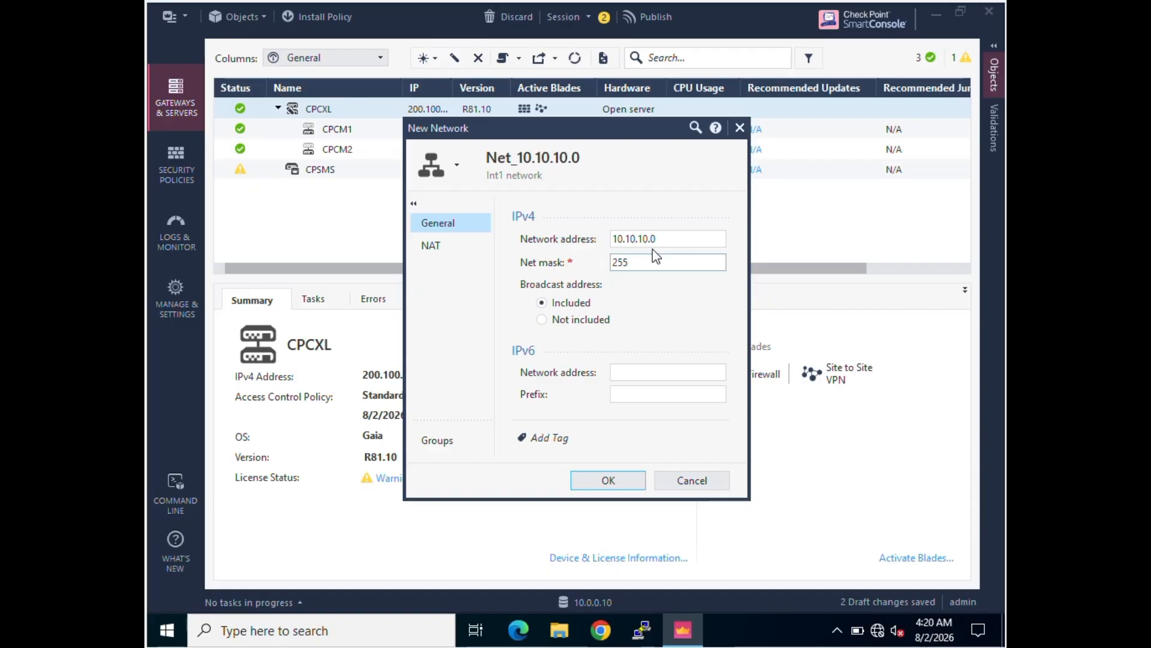
left_click(638, 273)
left_click(640, 262)
type("255.255.255.0")
- Check the NAT settings of Net_10.10.10.0, enter the tag Internal1 and save the network object
left_click(446, 243)
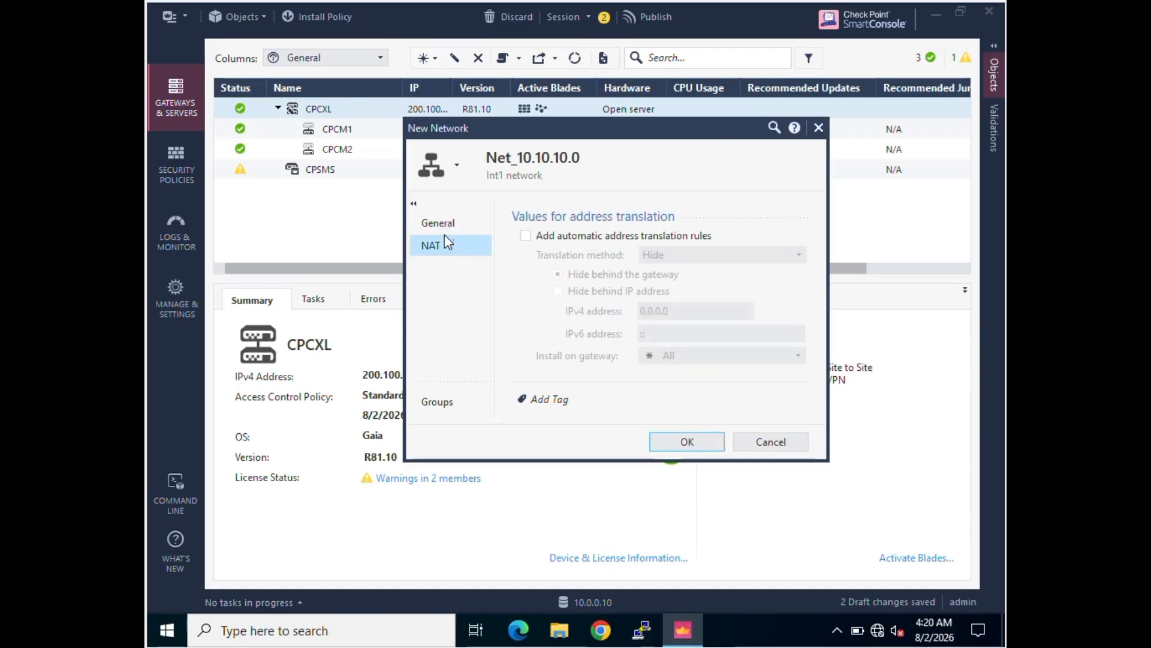
left_click(444, 226)
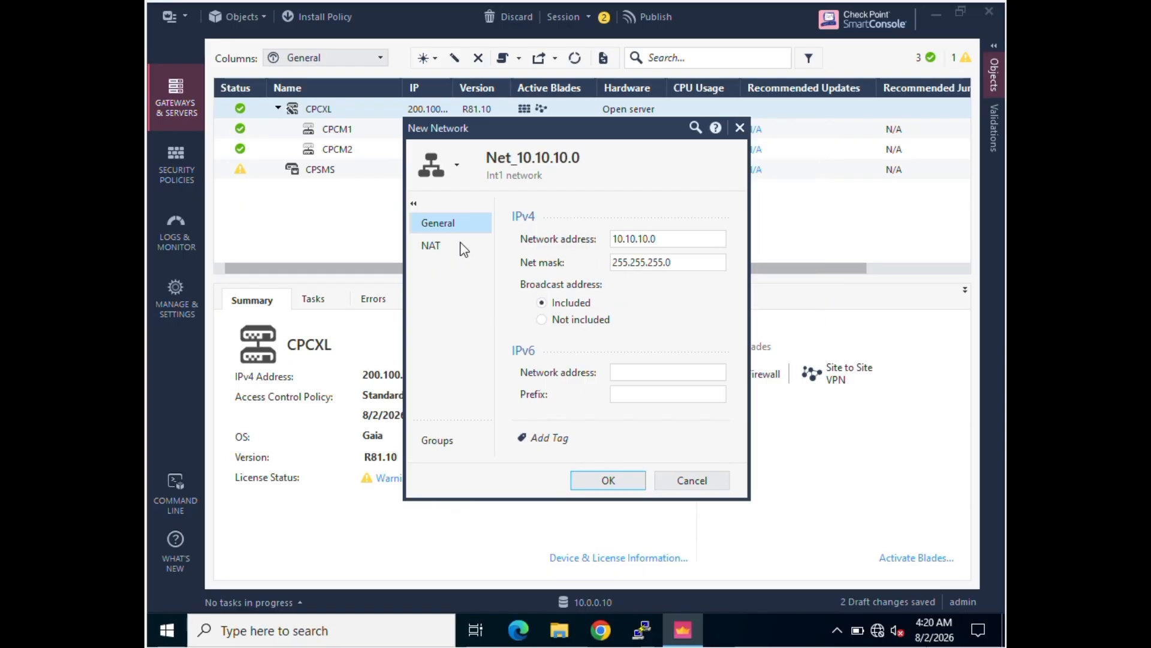
left_click(543, 438)
type("Internal1")
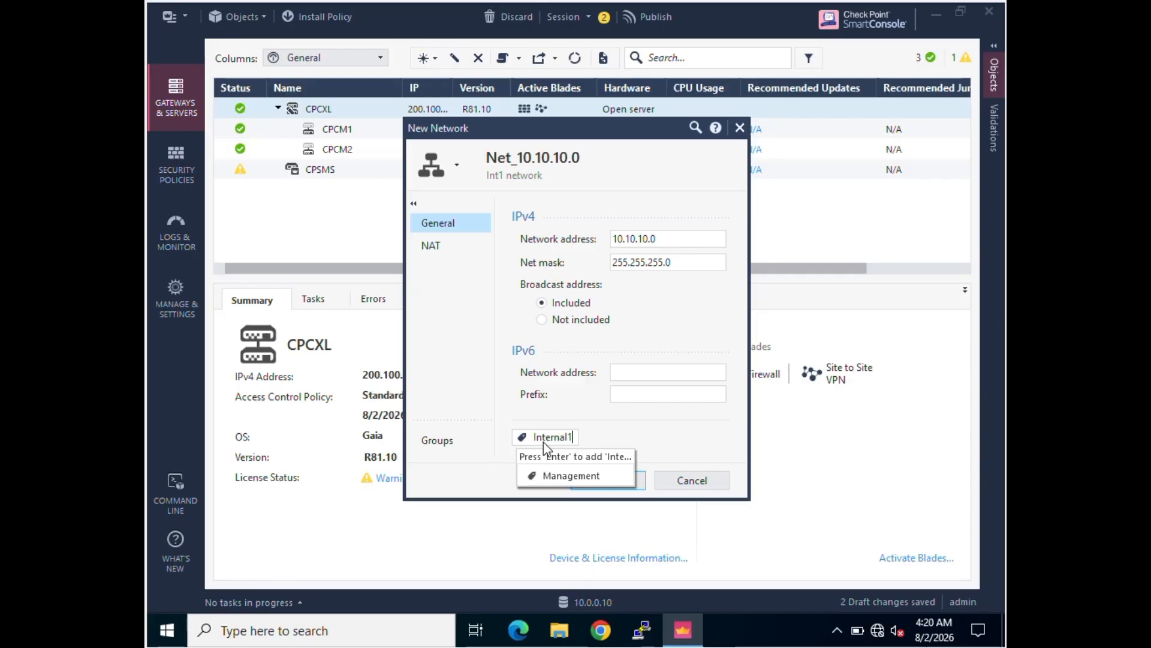
left_click(620, 483)
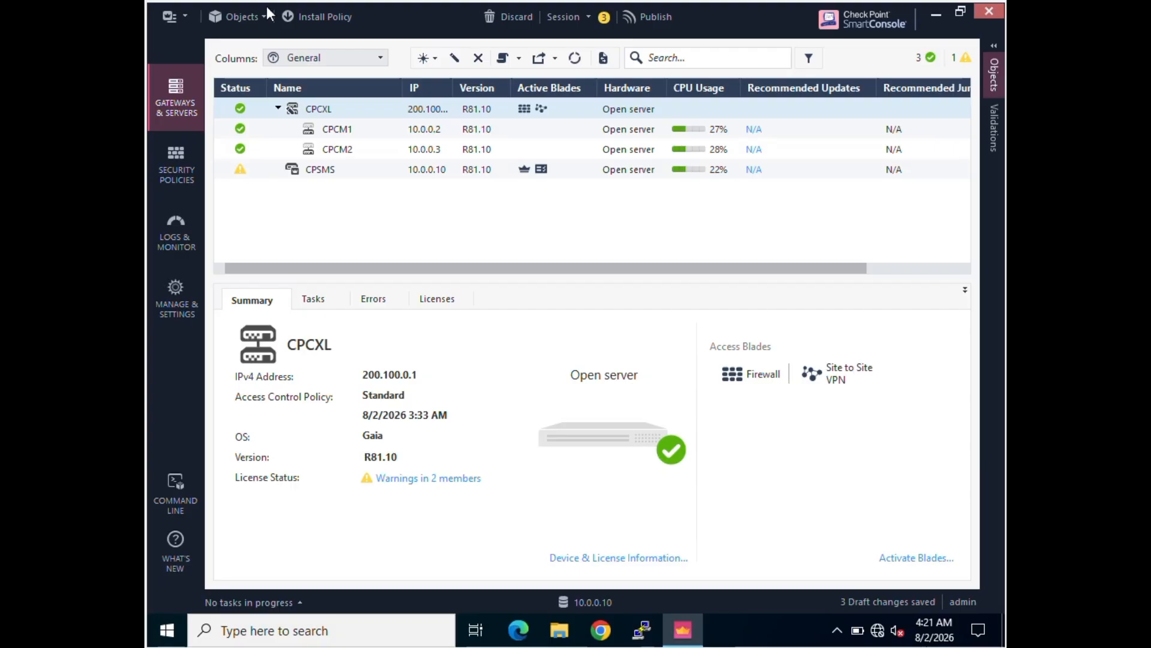
- Start a new host object named SmartConsole_VM with the comment "Smart console access"
left_click(251, 16)
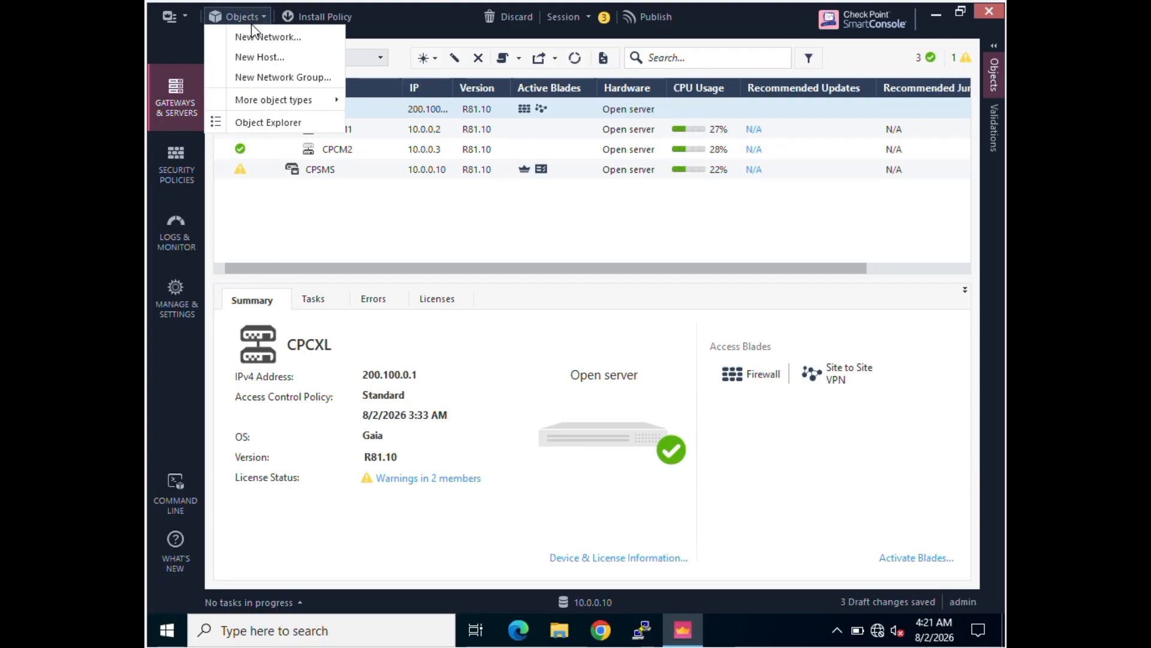
left_click(256, 58)
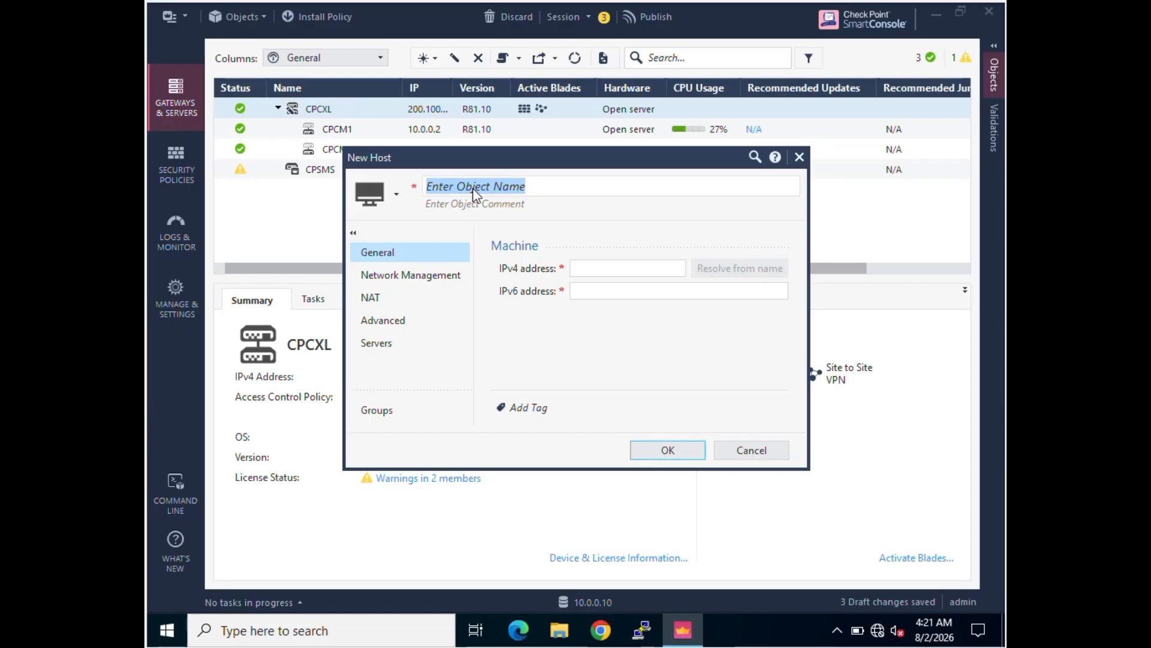
type("Sm")
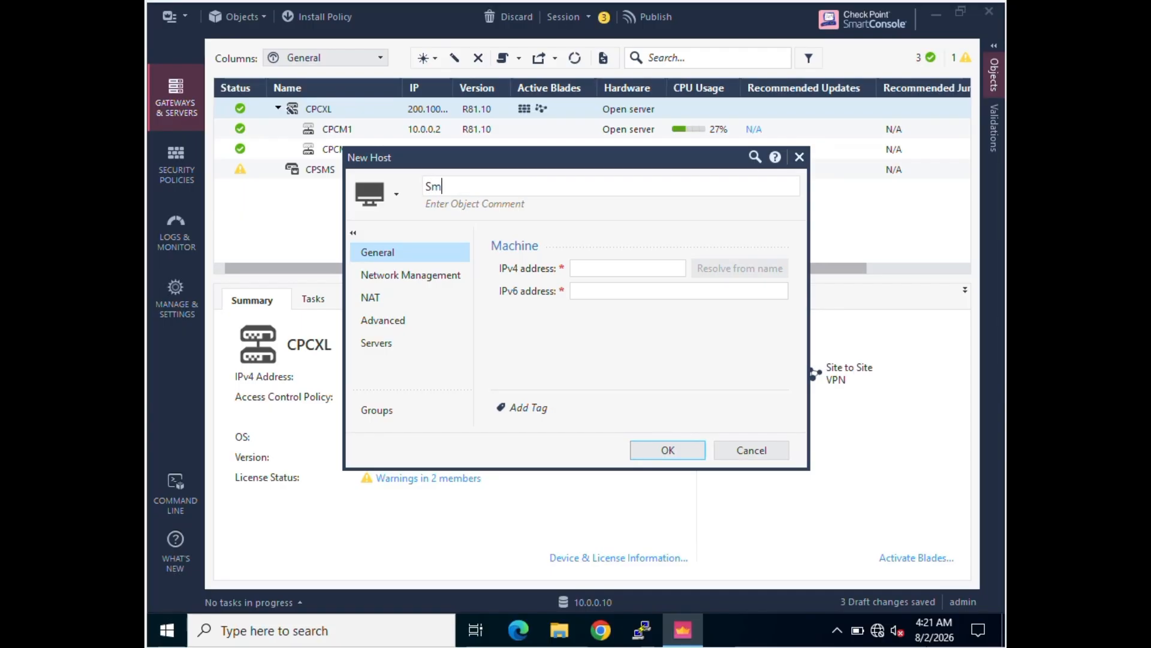
type("artConsole_AM")
left_click(471, 205)
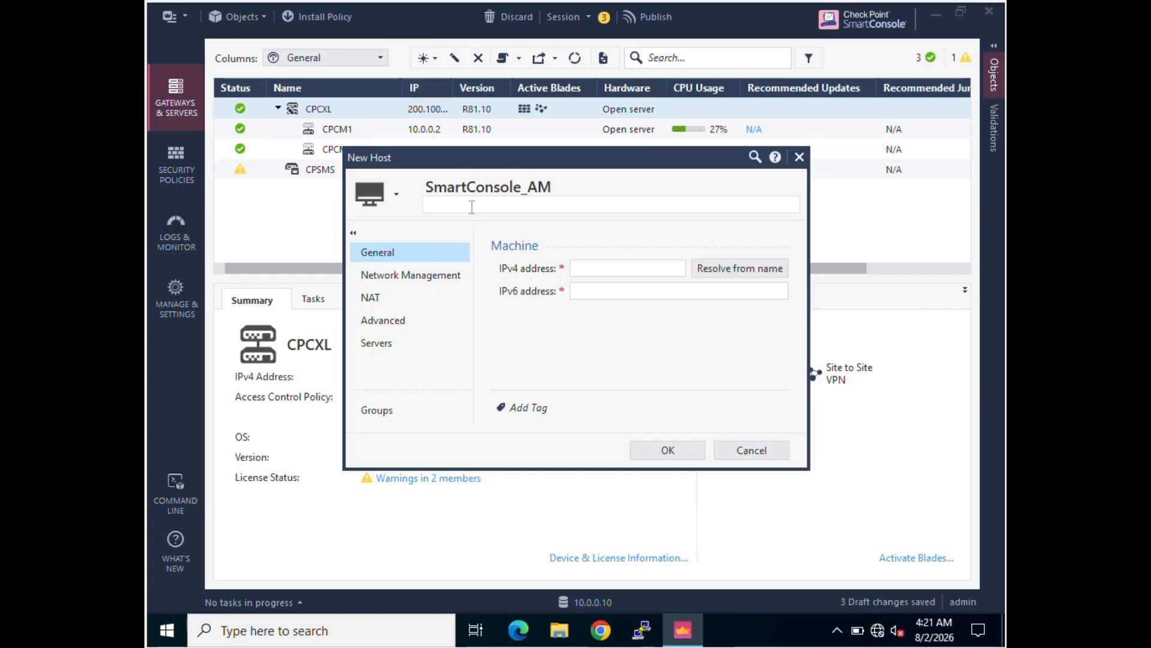
left_click(541, 189)
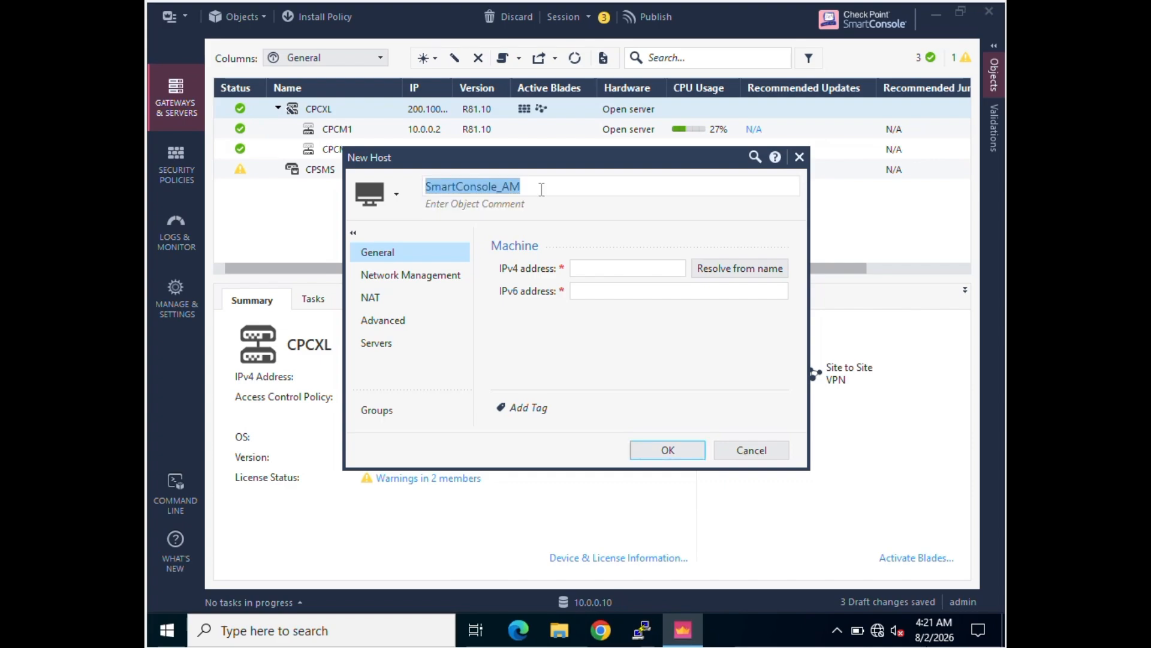
left_click(505, 189)
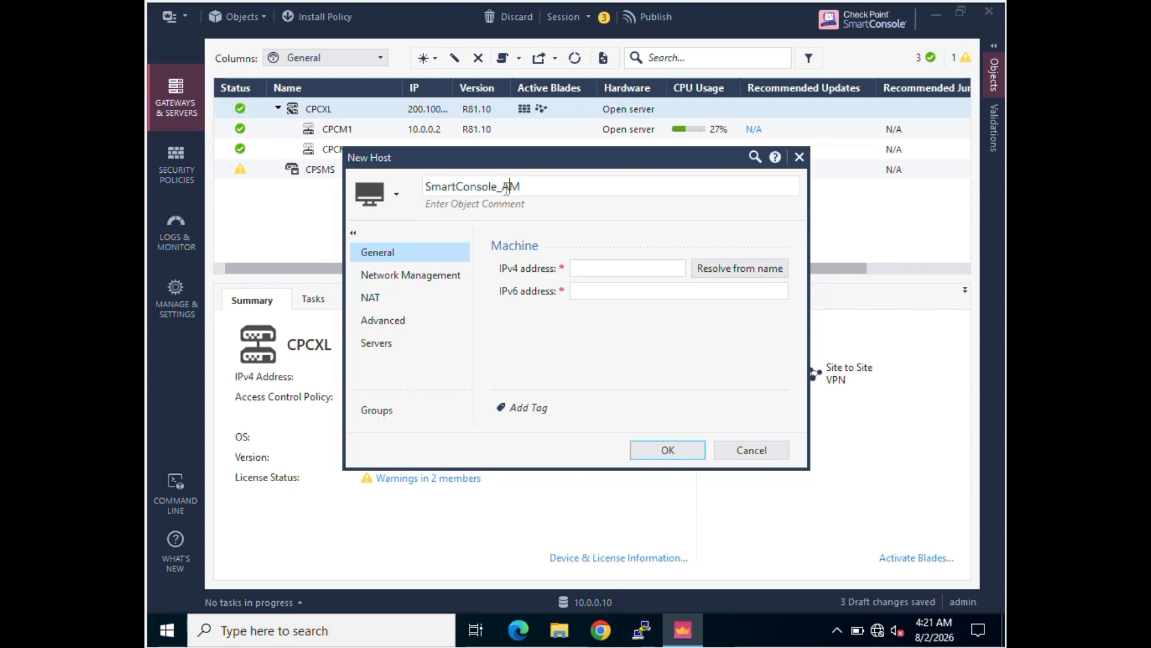
key("BackSpace")
type("V")
left_click(500, 212)
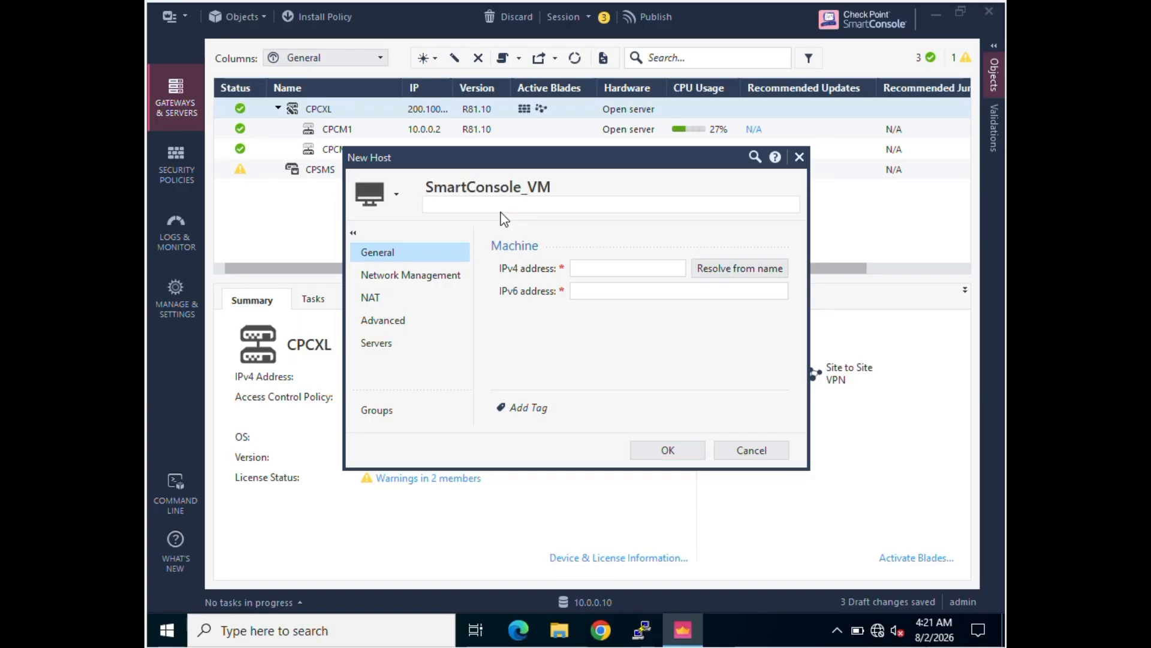
type("Smart console access")
- Set the SmartConsole_VM host's IPv4 address to 10.0.0.20 and review its network management, NAT, advanced and servers settings
left_click(590, 268)
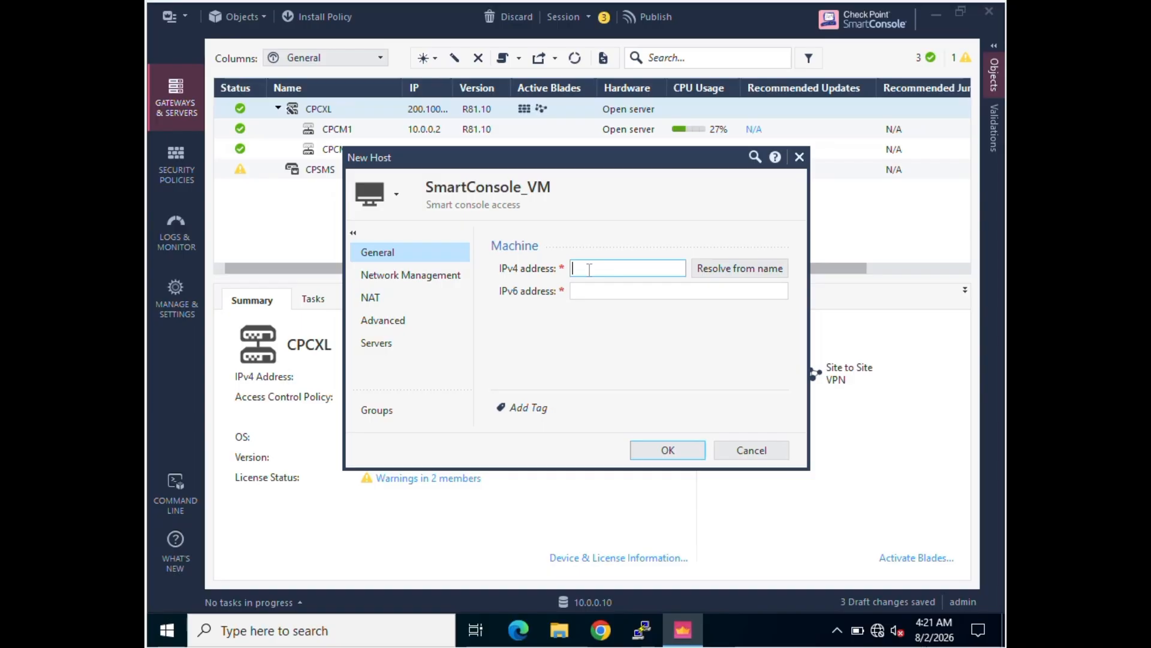
type("10.0.0.20")
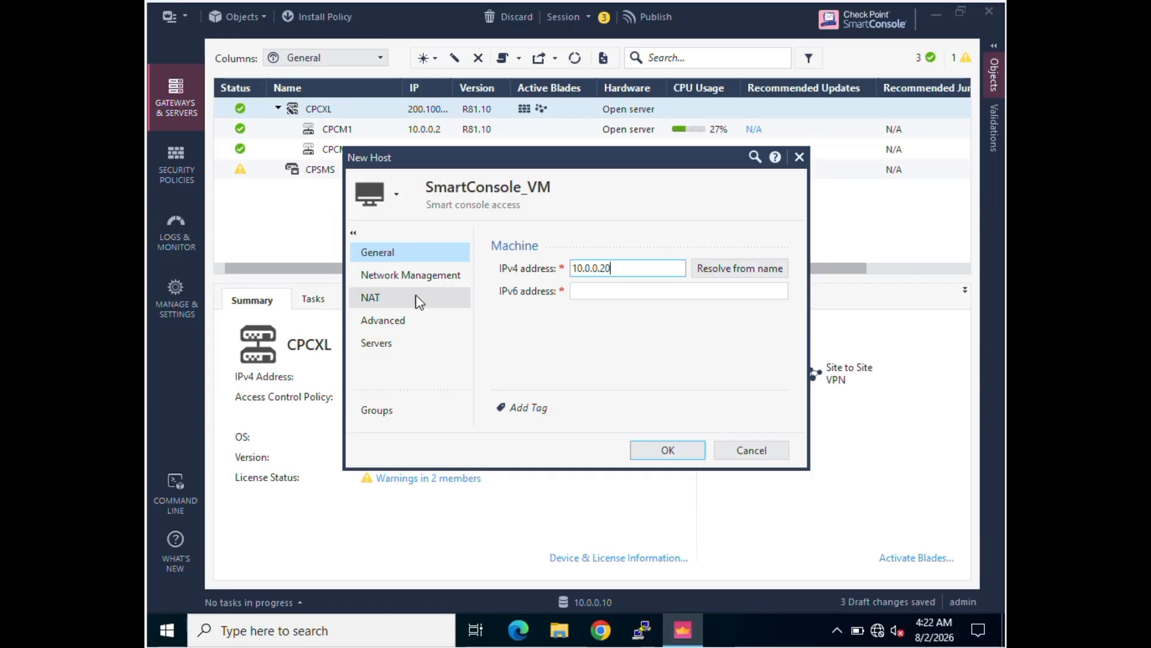
left_click(398, 271)
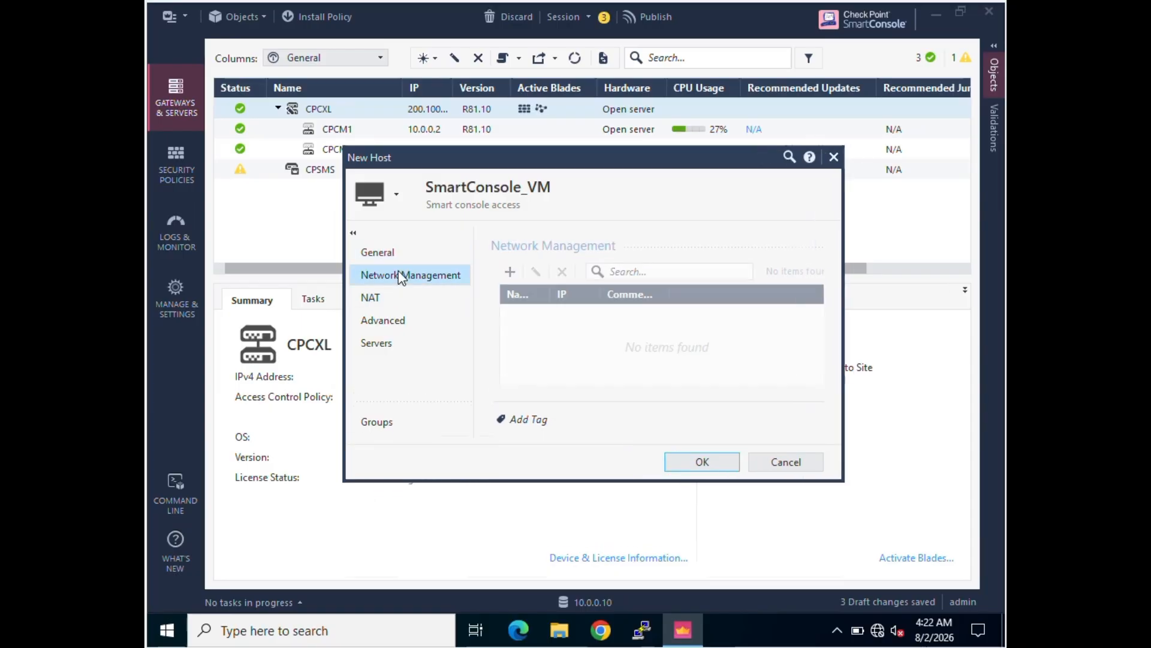
left_click(398, 306)
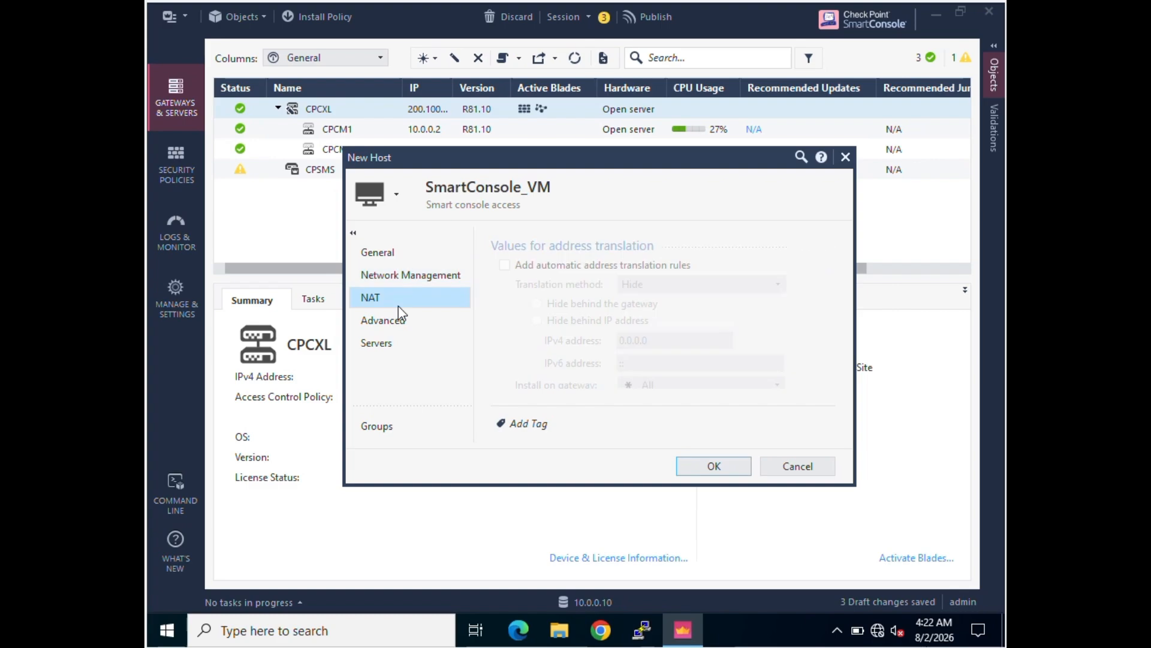
left_click(399, 323)
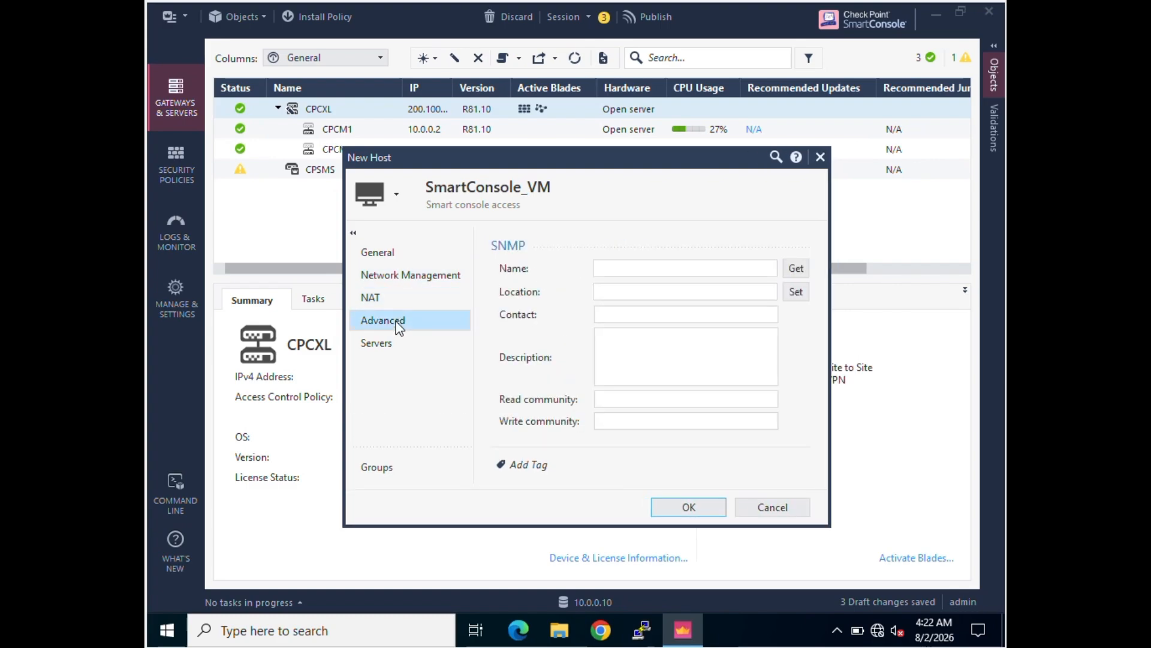
left_click(414, 347)
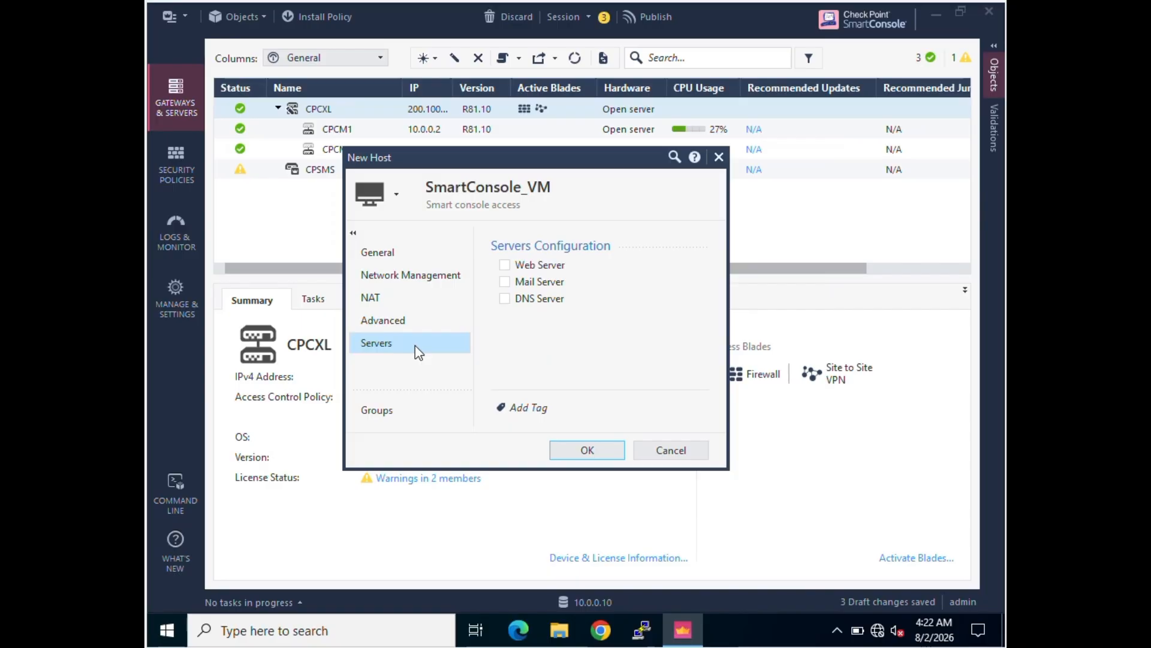
- Enter the tag Management for the SmartConsole_VM host and save the object
left_click(411, 258)
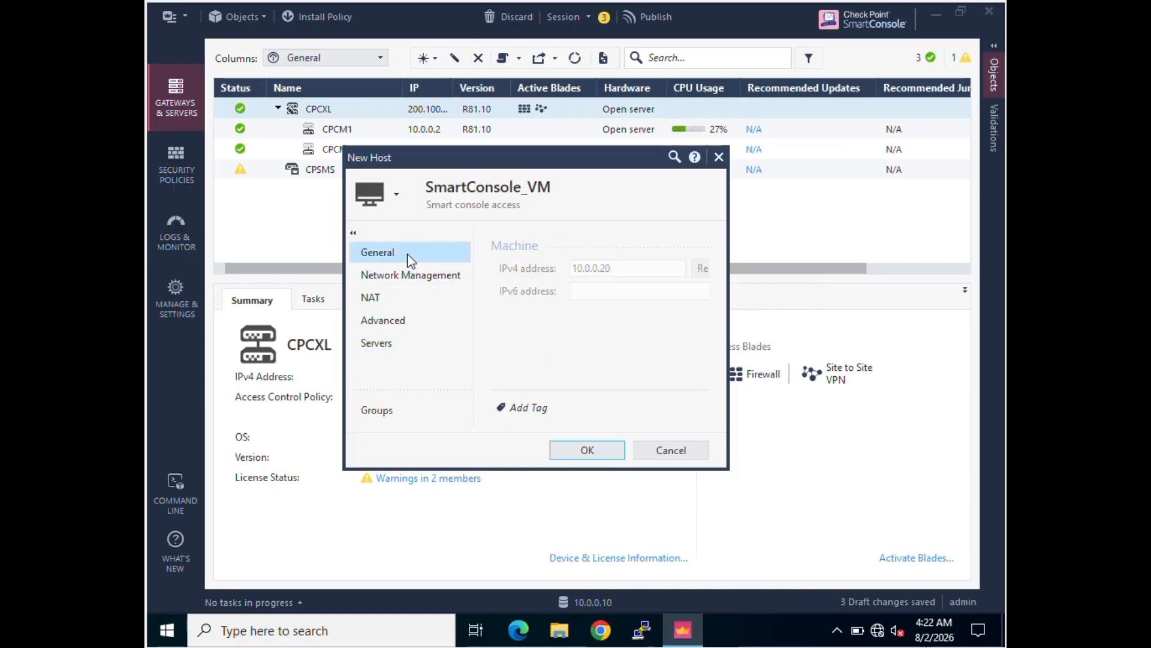
left_click(534, 414)
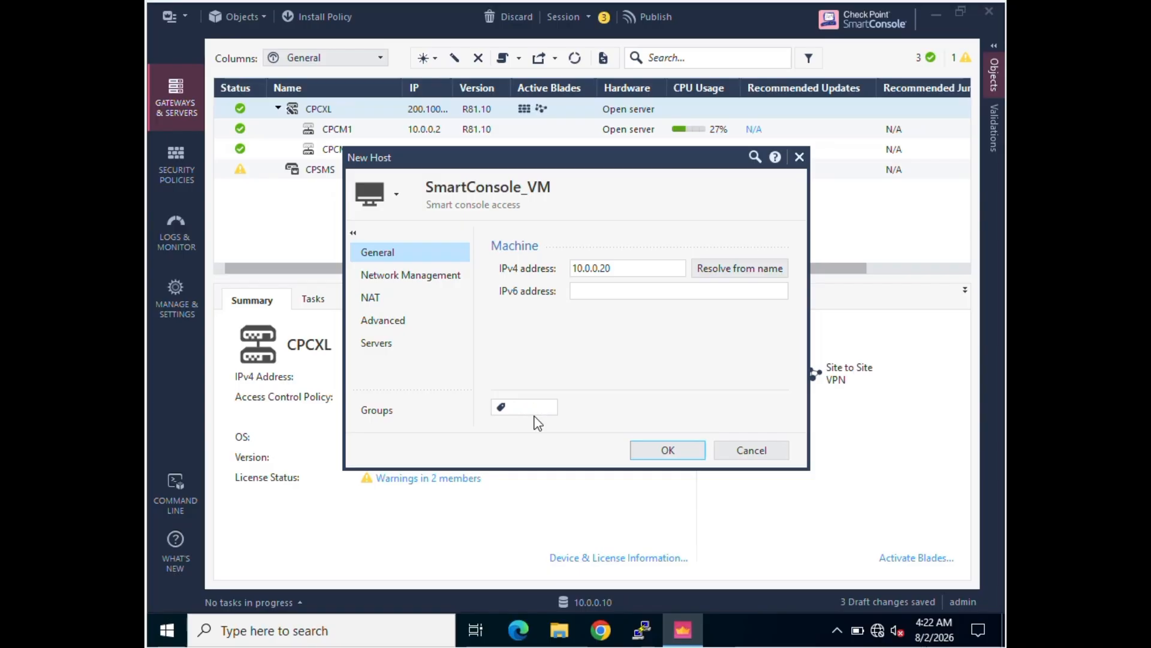
type("Management")
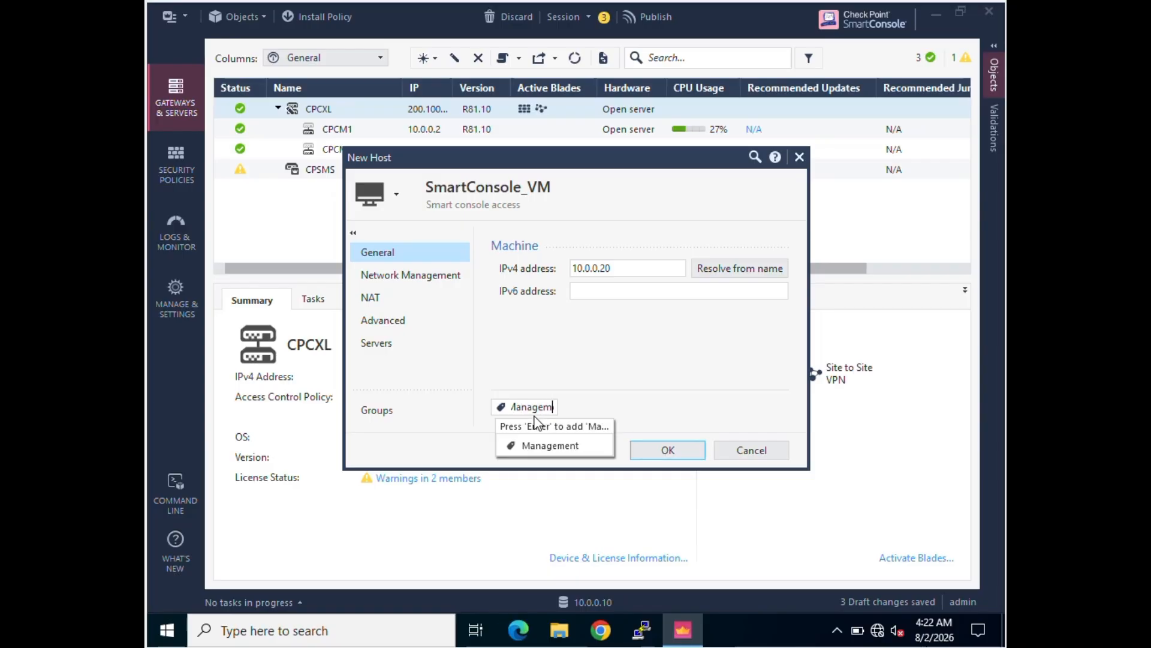
left_click(664, 451)
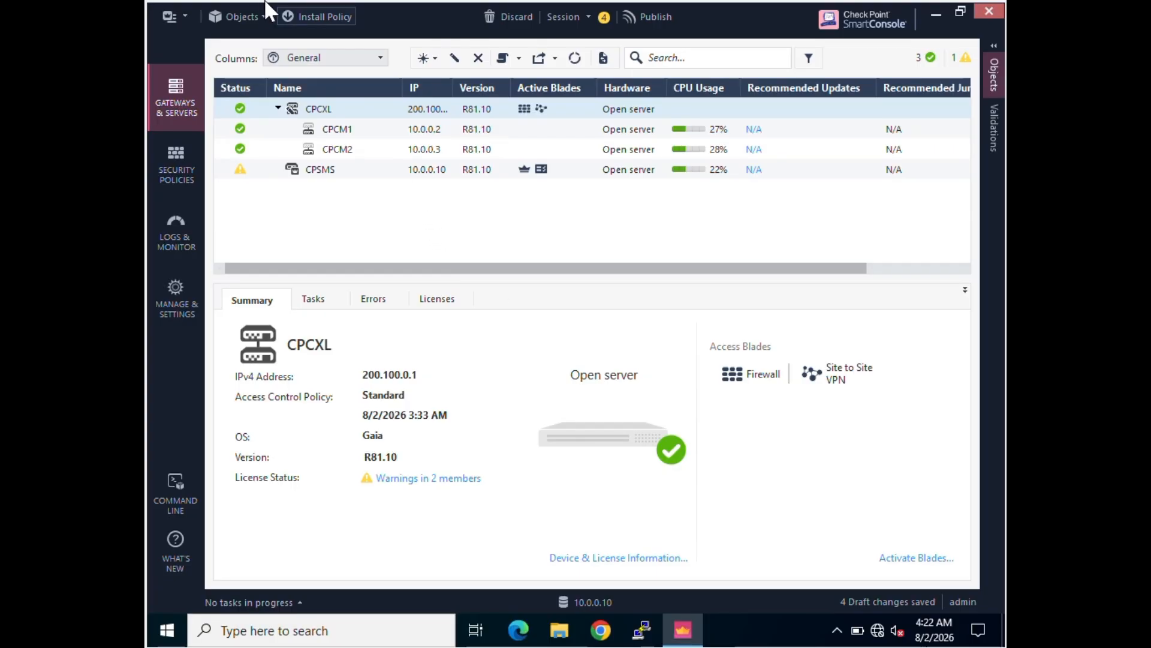
- Start another new host object named Web Server with the comment "test webserver"
left_click(243, 16)
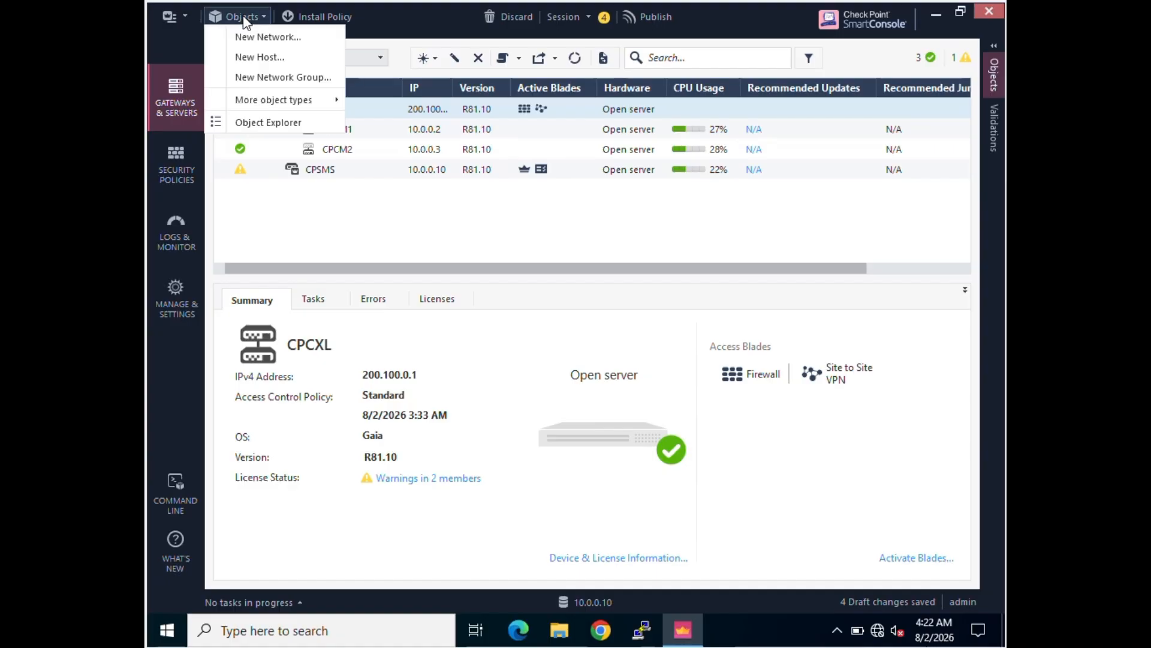
left_click(258, 62)
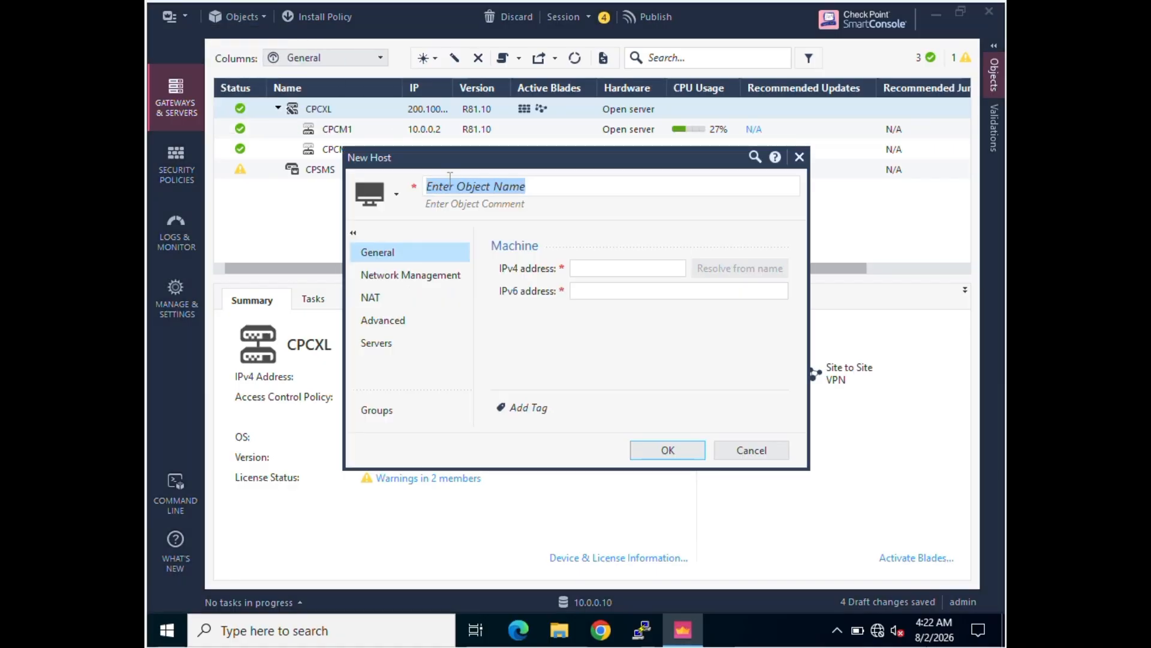
type("We")
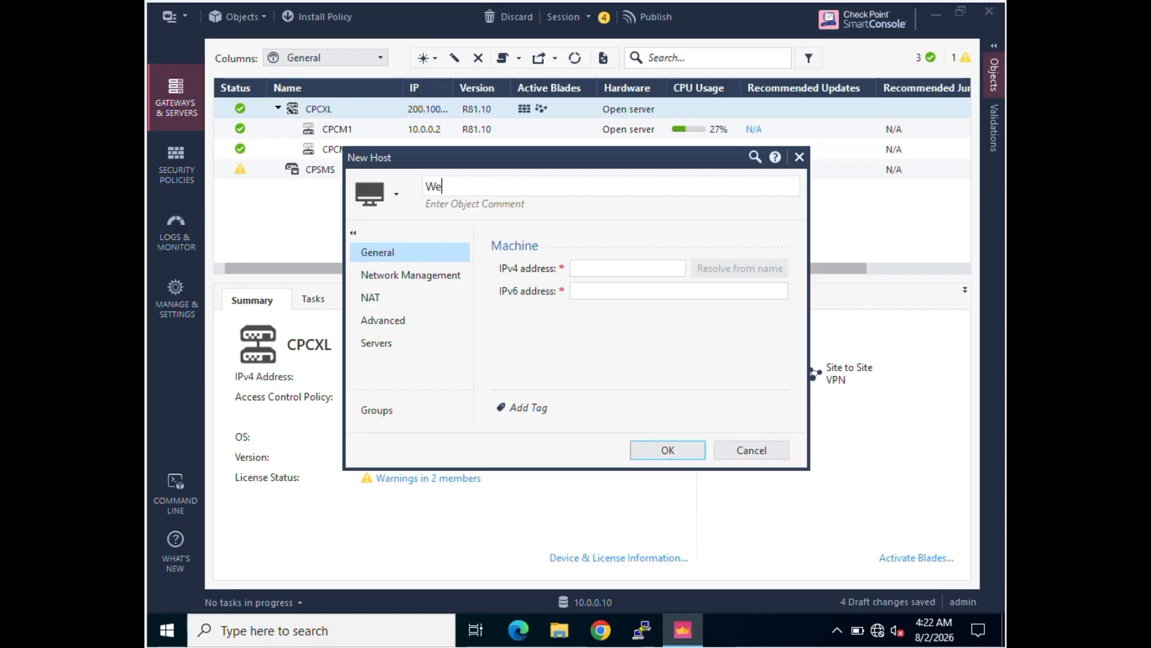
type("b Server")
left_click(512, 206)
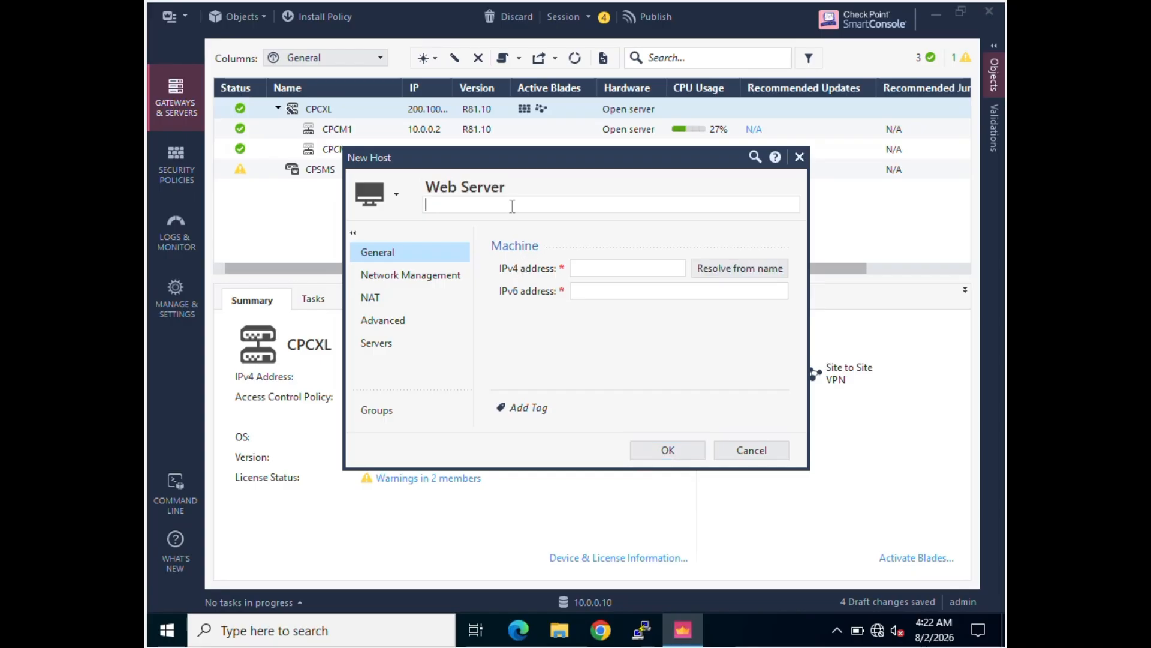
type("test webserver")
- Set the Web Server host's IPv4 address to 10.0.0.101 and enable the Web Server role in its servers configuration
left_click(588, 273)
type("10.")
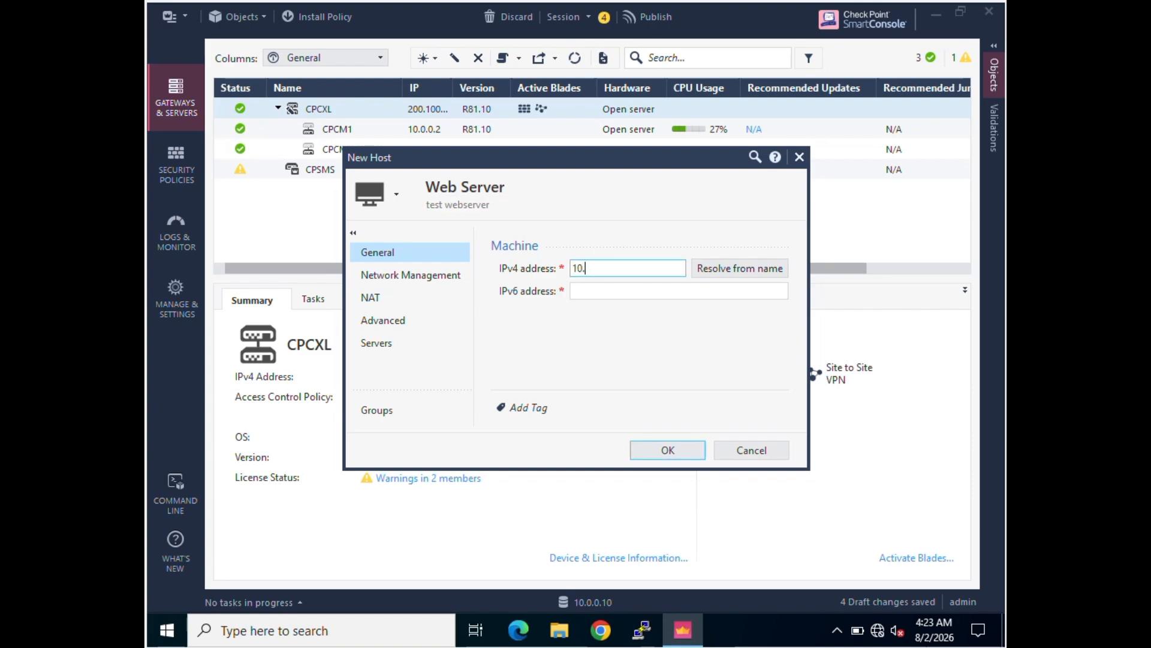
type("0.0.101")
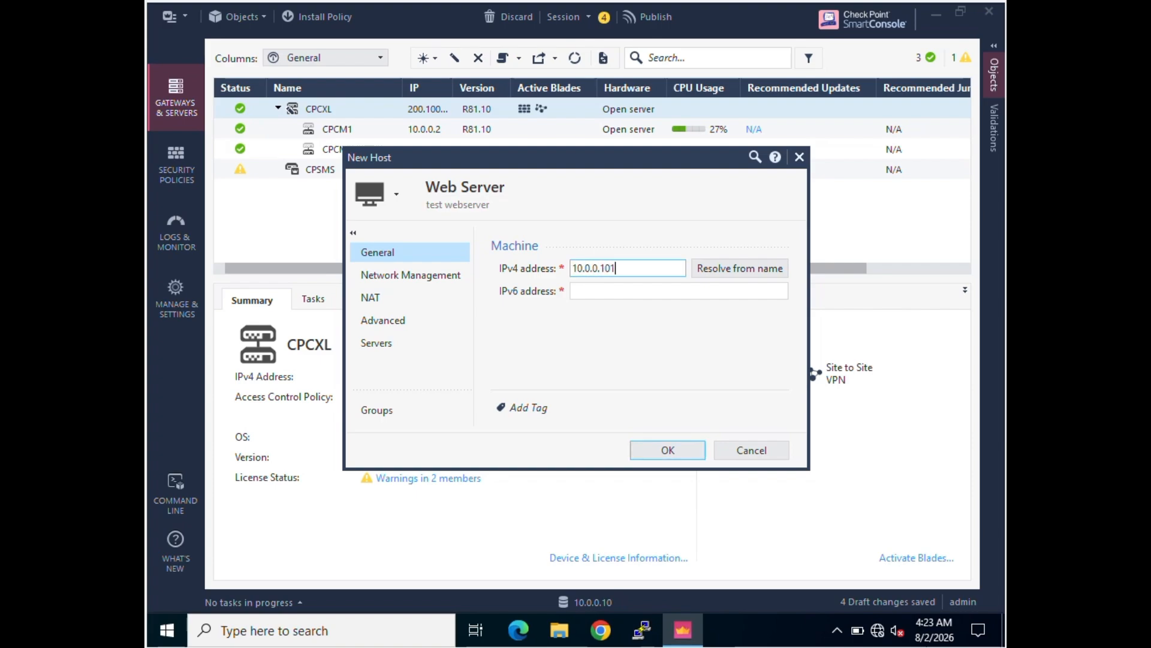
left_click(380, 351)
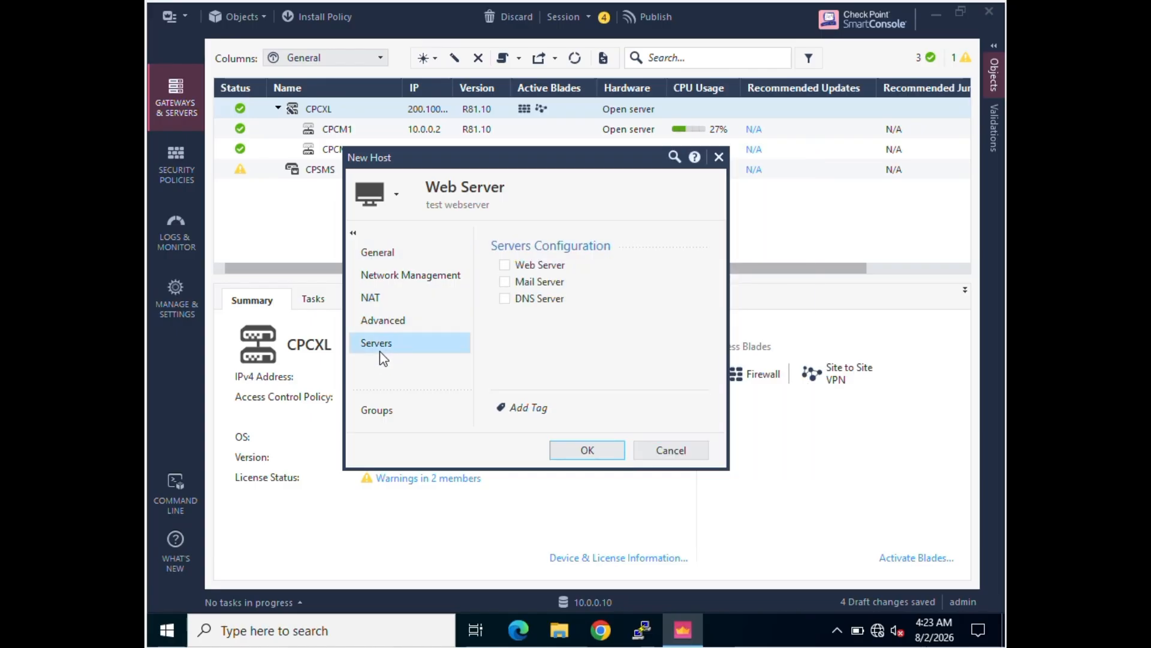
left_click(505, 265)
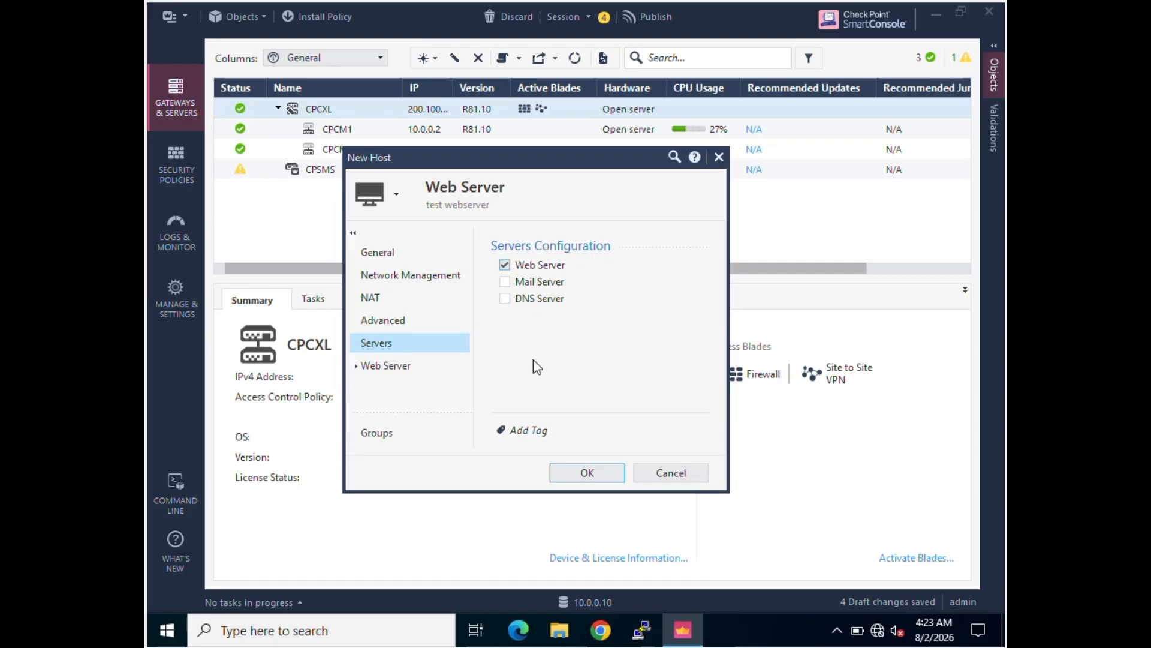
- Select the PHP, Perl and ASP application engines in the host's web server configuration
left_click(356, 365)
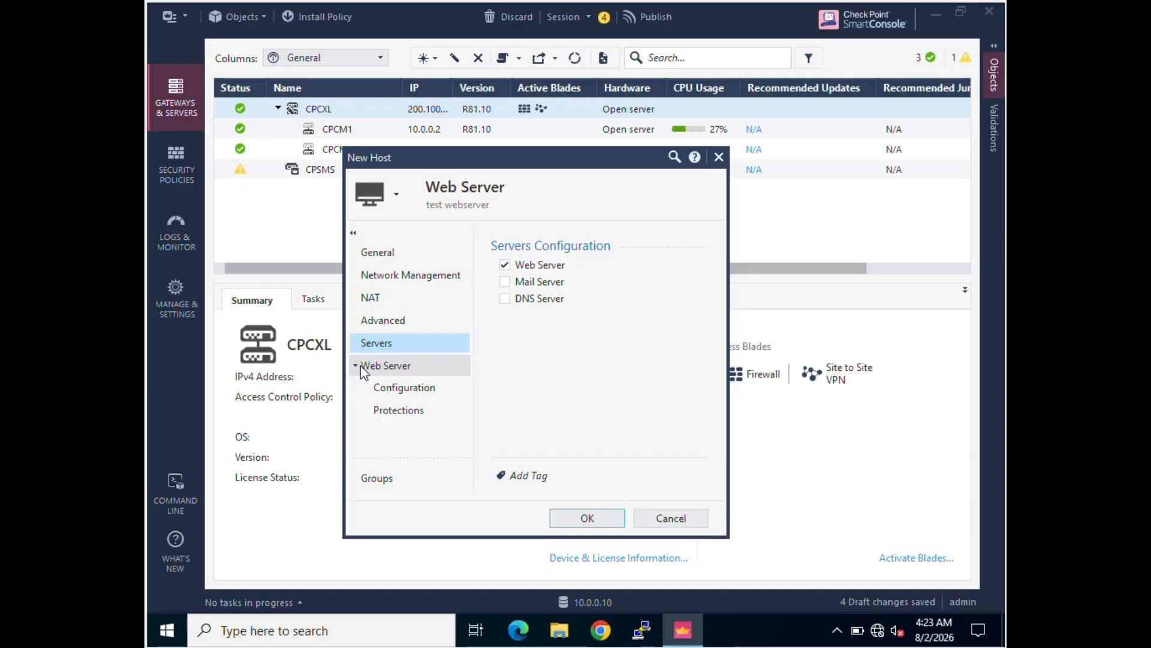
left_click(400, 390)
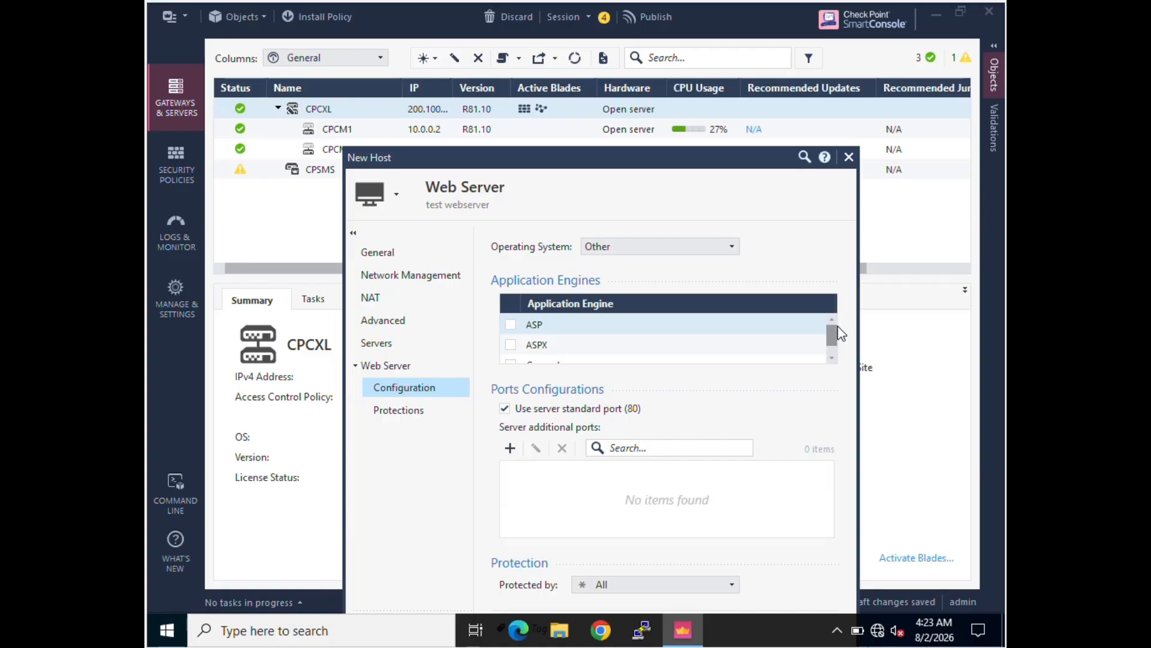
left_click_drag(836, 338, 816, 360)
left_click(512, 344)
left_click(511, 324)
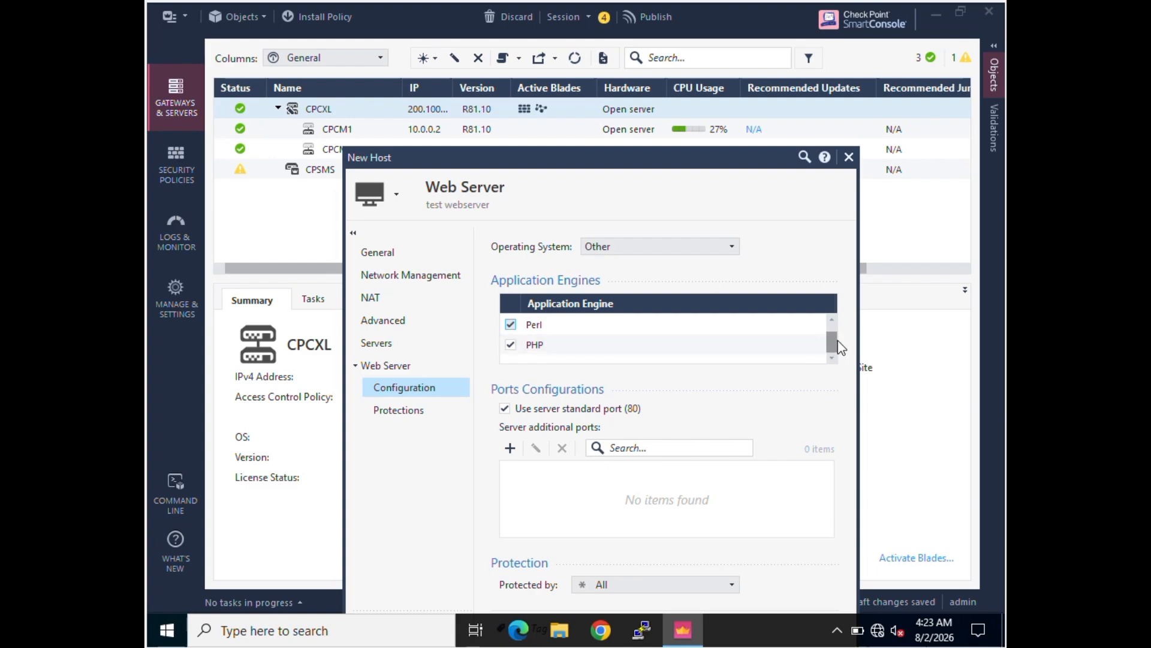
left_click_drag(831, 339, 834, 306)
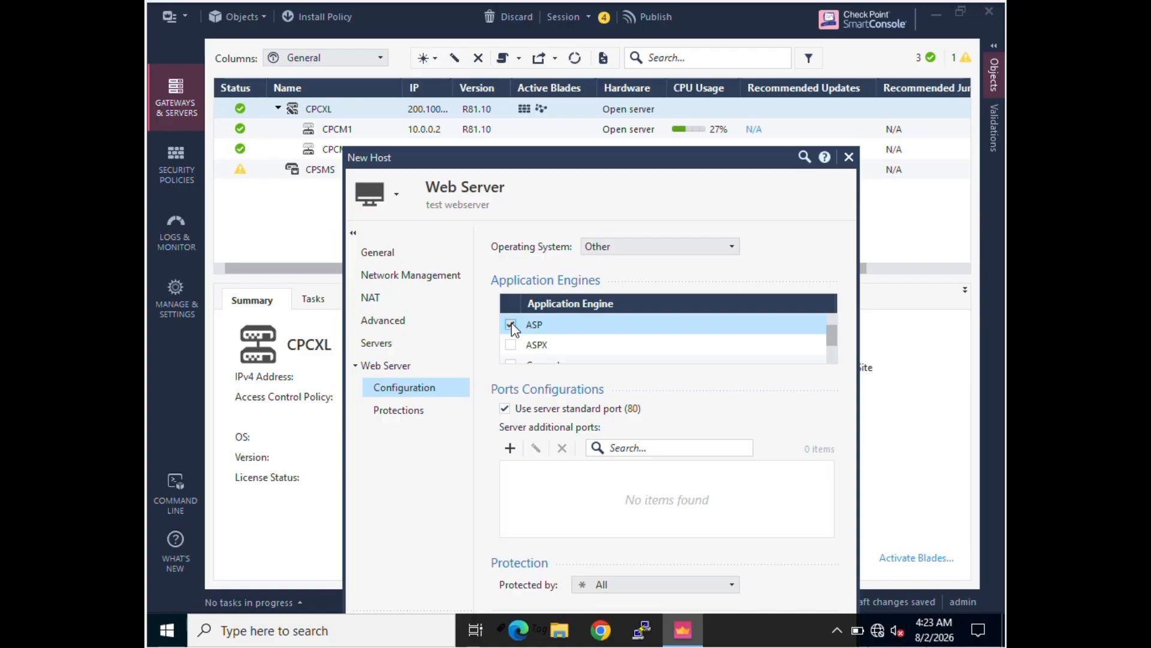
- Set the web server to be protected by CPCXL and review the host's group membership and web security protections
left_click(610, 584)
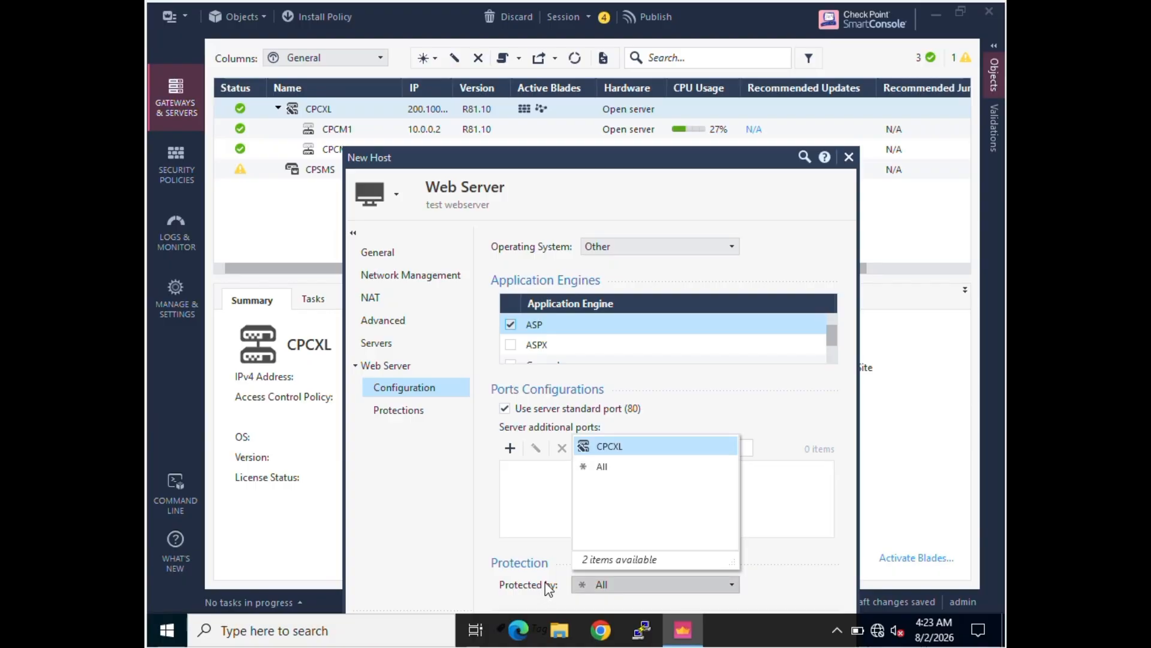
mouse_move(593, 452)
left_click(632, 449)
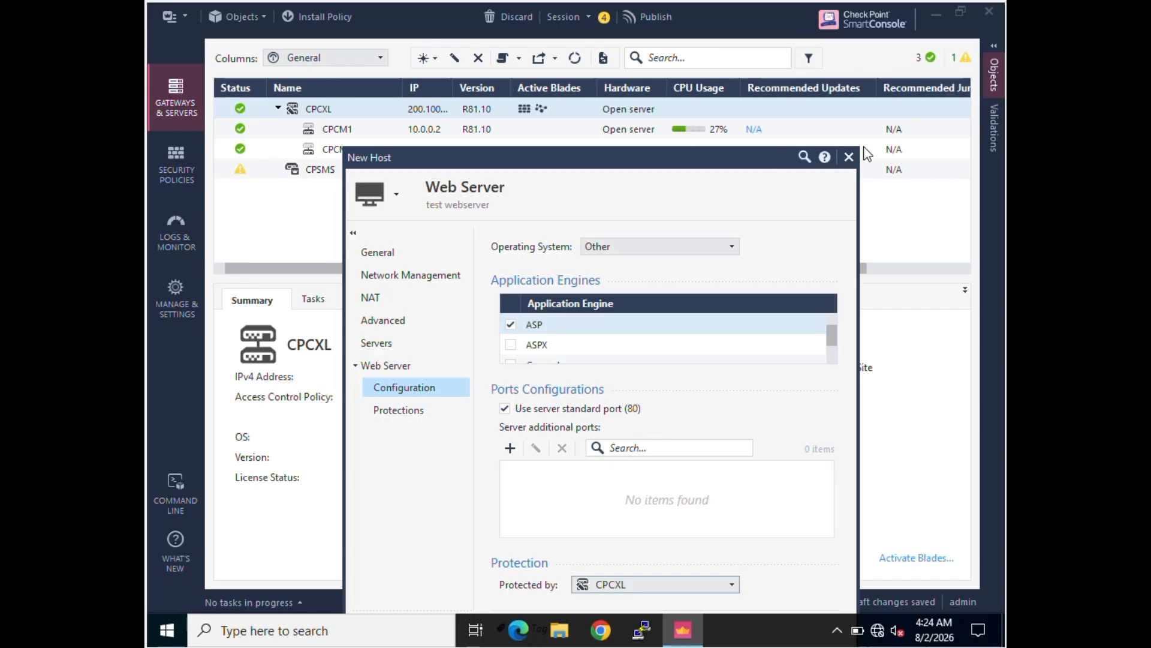
scroll(833, 360, "down", 2)
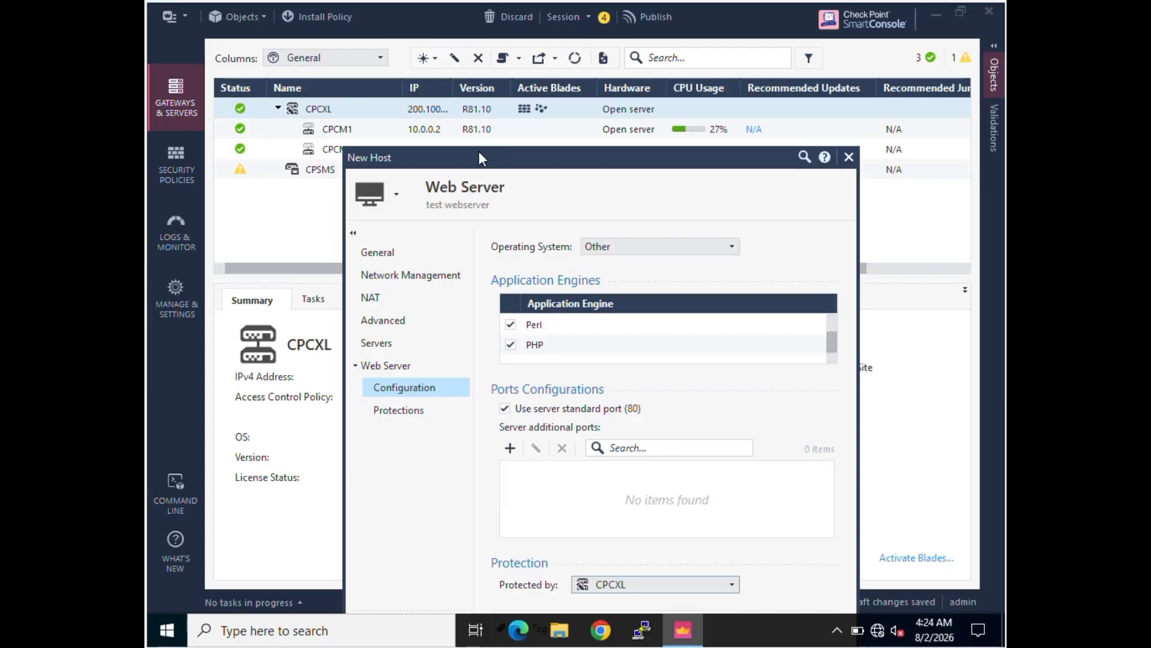
left_click_drag(456, 170, 368, 89)
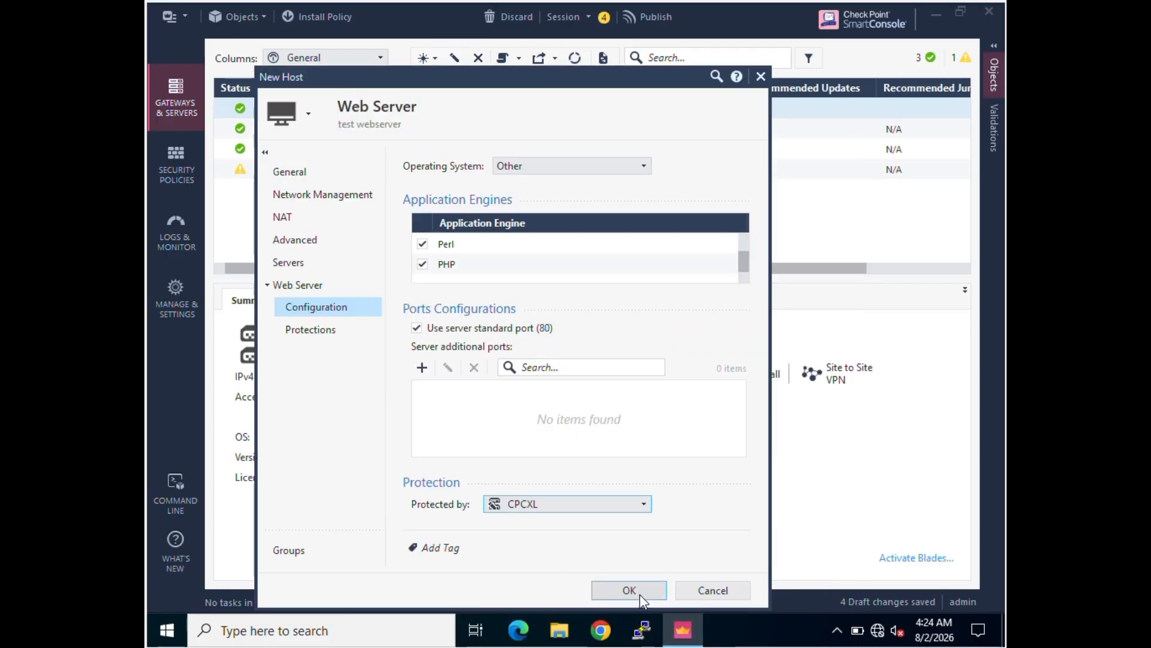
left_click(307, 553)
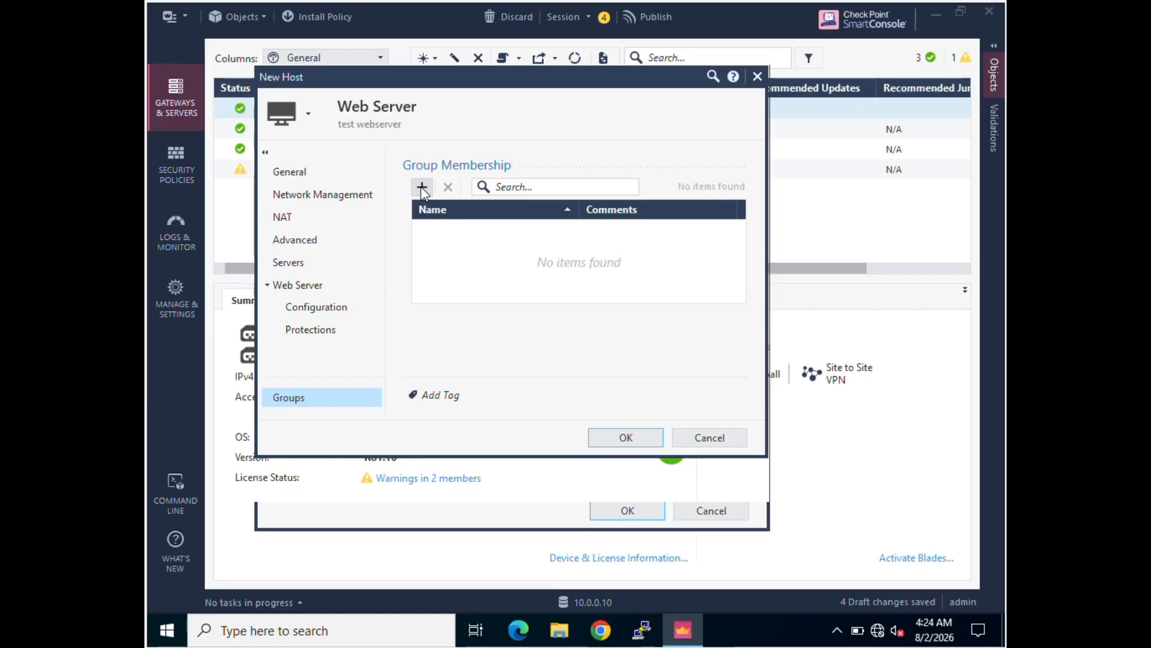
left_click(312, 331)
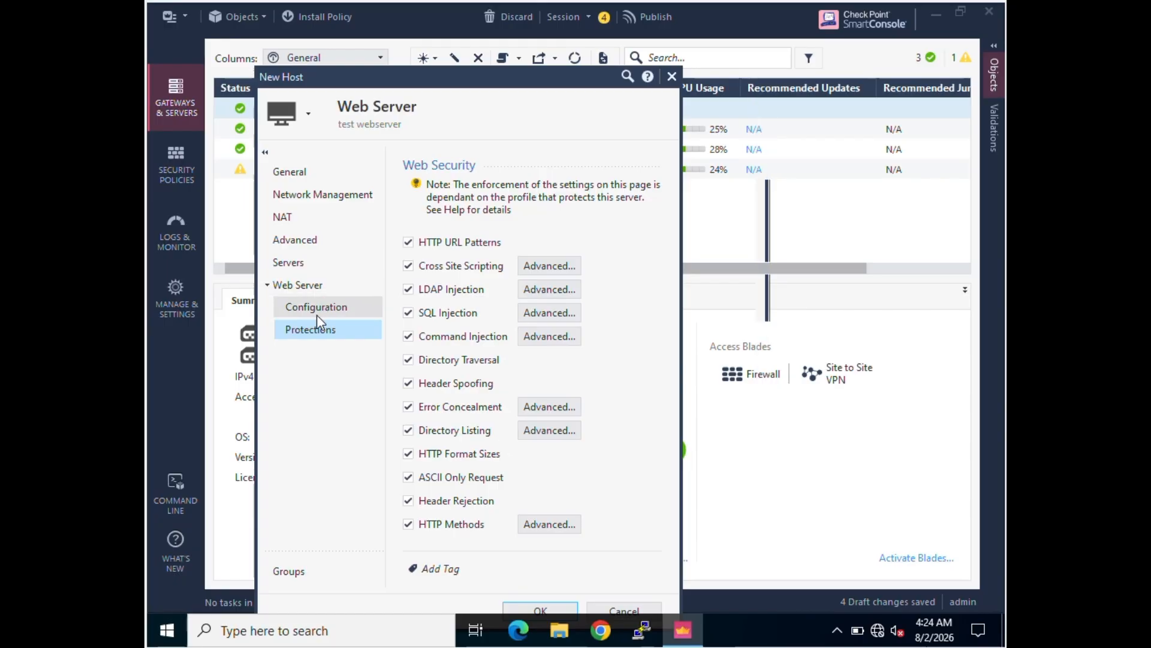
- Enable the Mail Server and DNS Server roles in the Web Server host's servers configuration
left_click(299, 264)
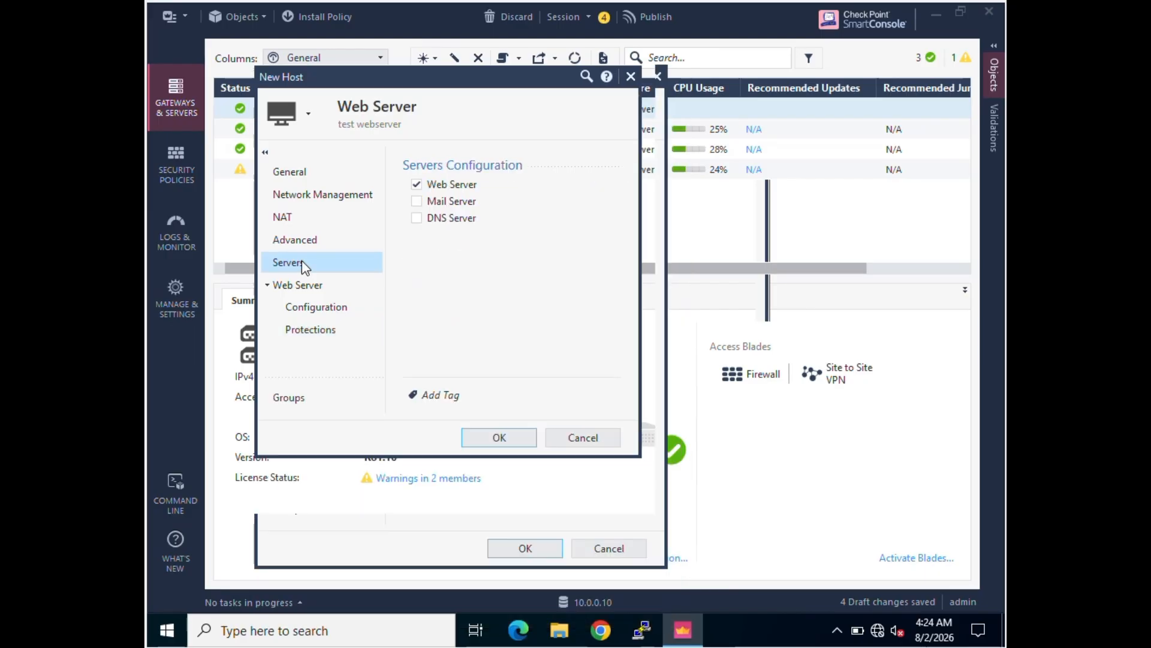
left_click(417, 202)
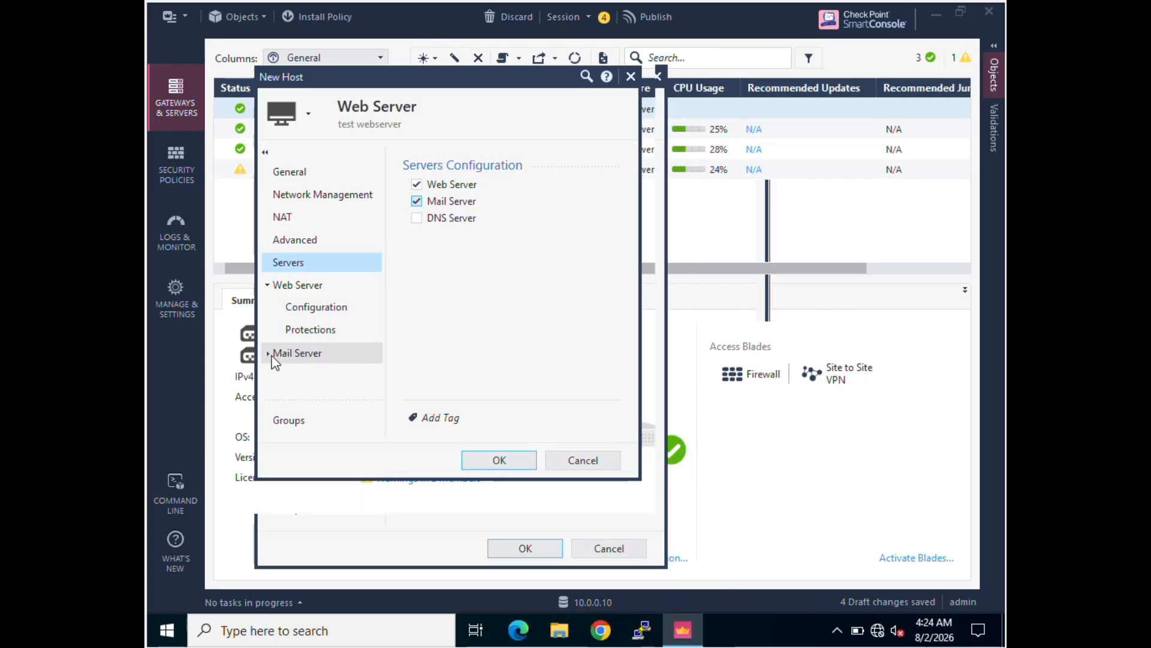
left_click(416, 219)
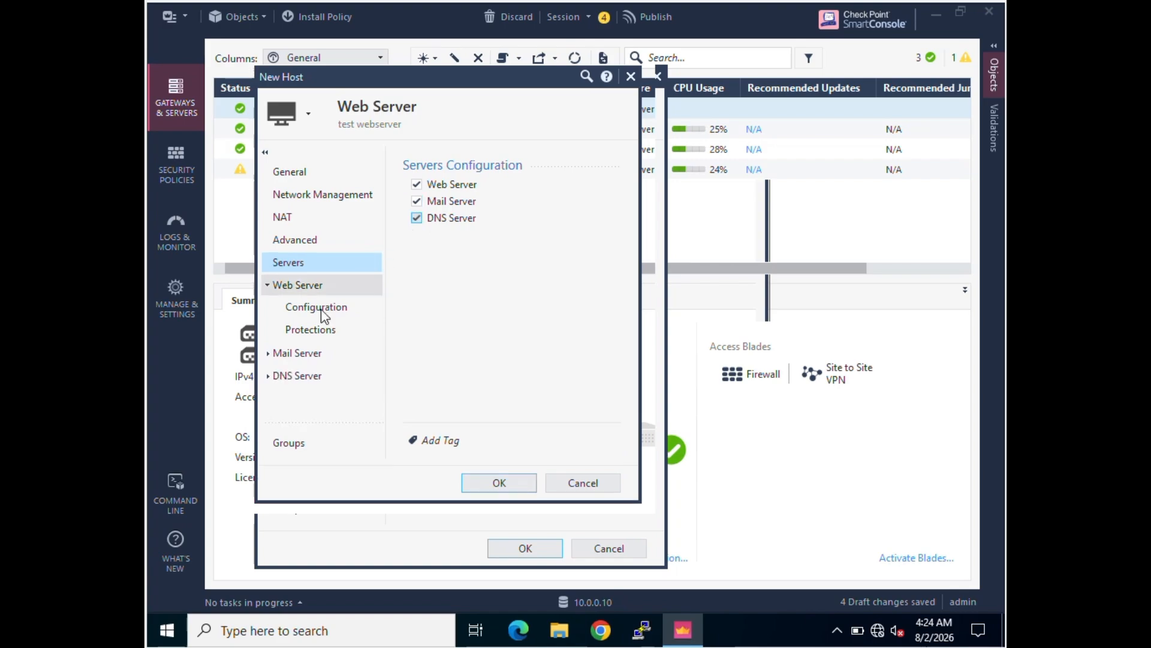
- Examine the mail server's configuration and protections and the DNS server's configuration of the host
left_click(271, 355)
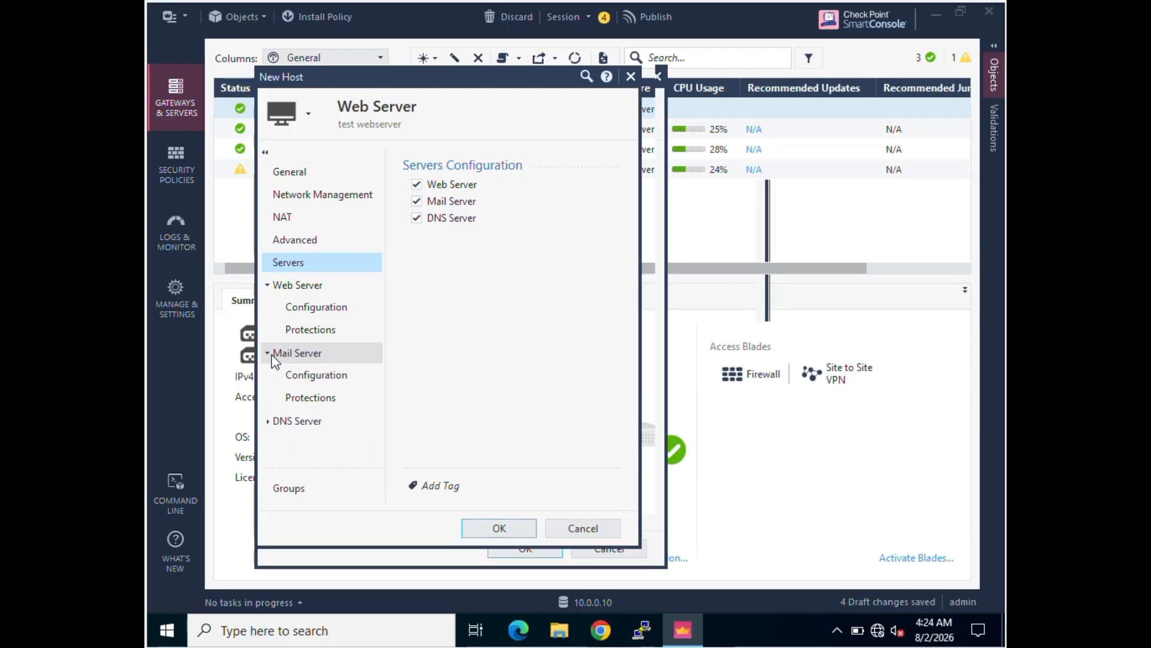
left_click(298, 377)
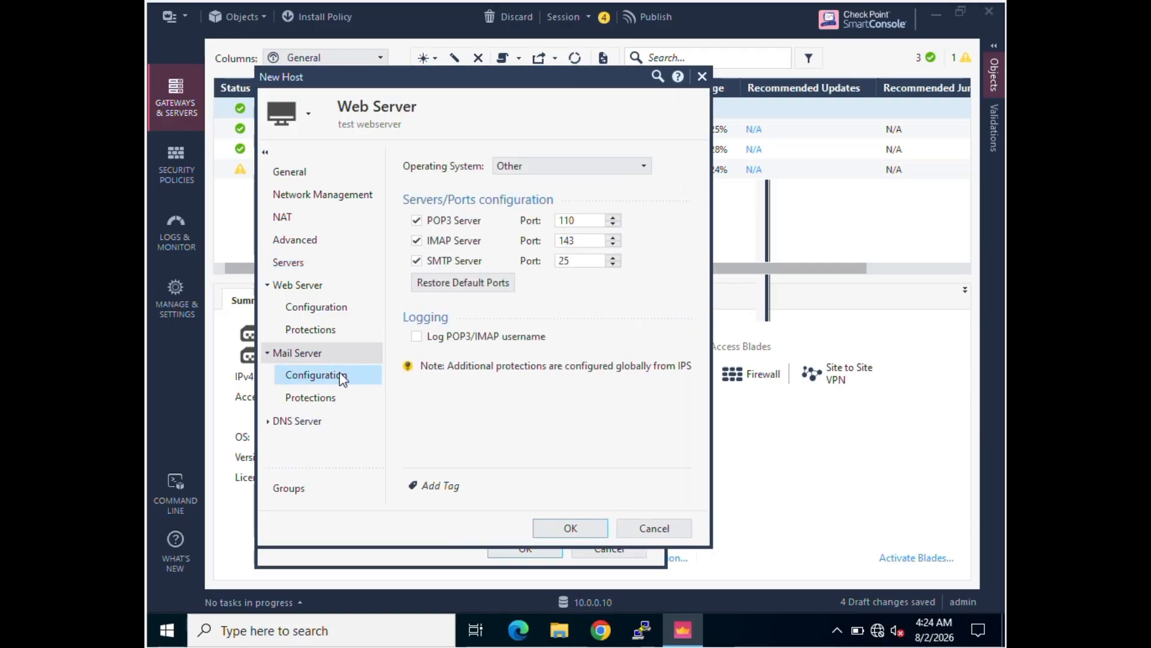
left_click(317, 402)
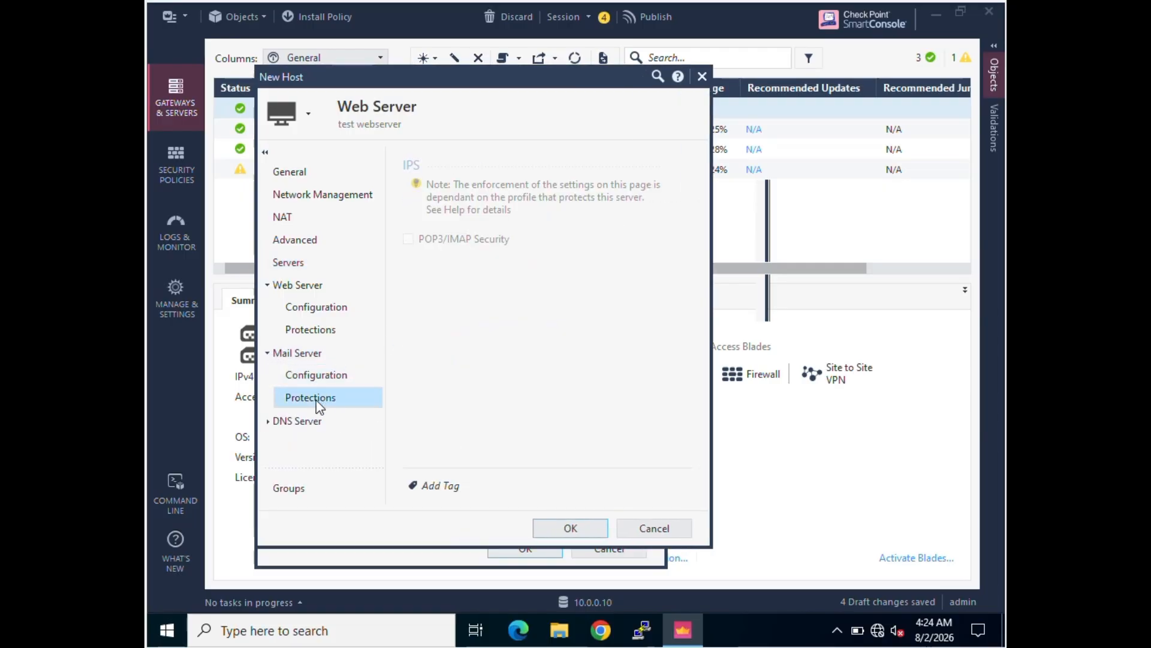
left_click(268, 422)
left_click(297, 443)
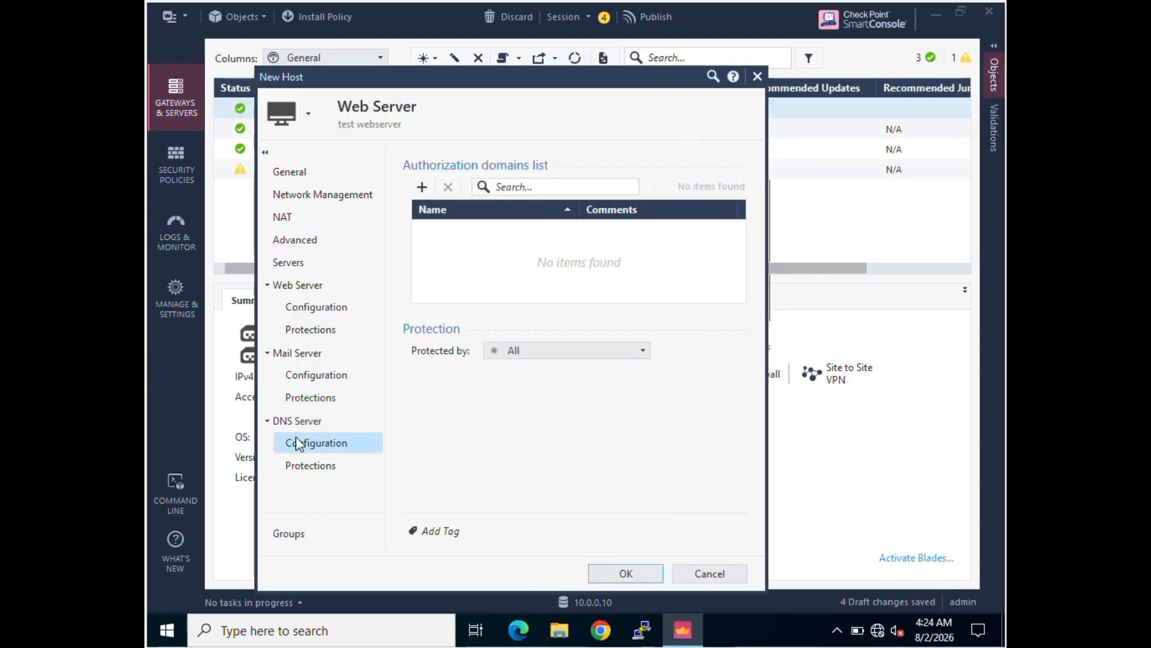
- View the objects available for the DNS server's authorization domains list, then discard the unsaved Web Server host
left_click(422, 189)
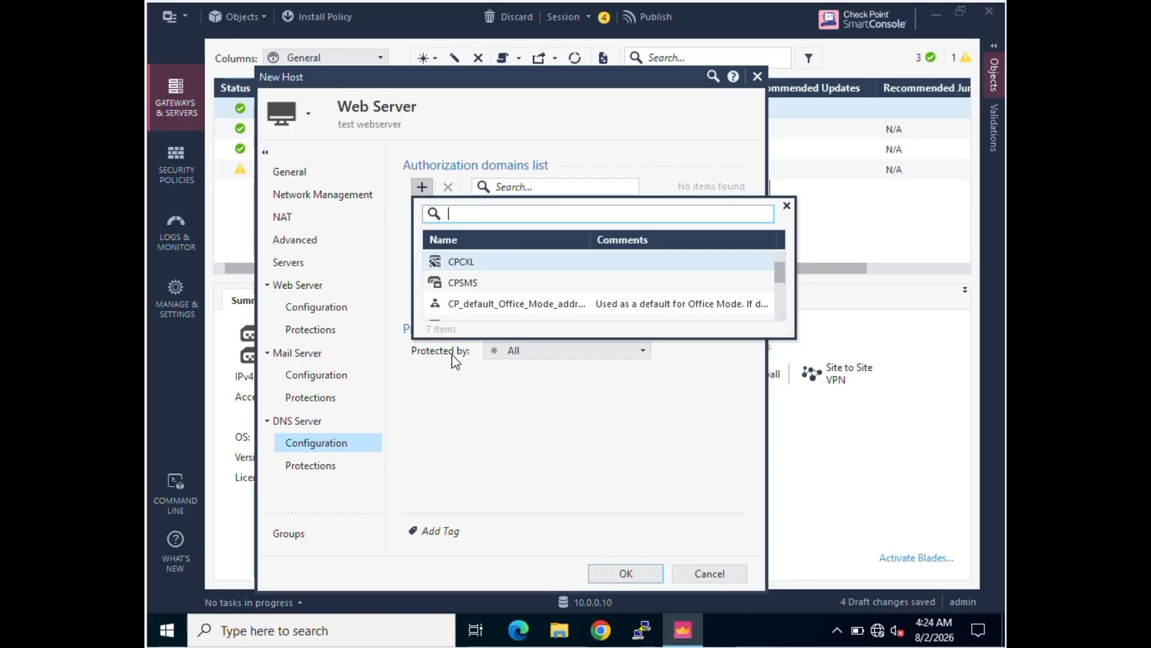
left_click(444, 429)
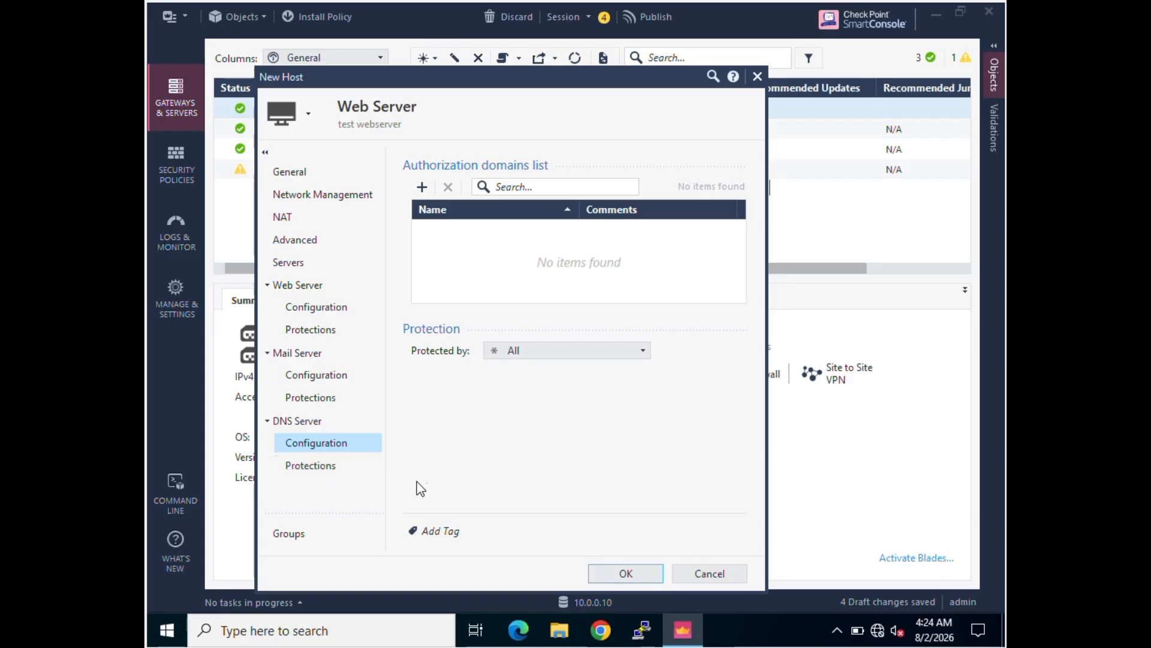
left_click(722, 575)
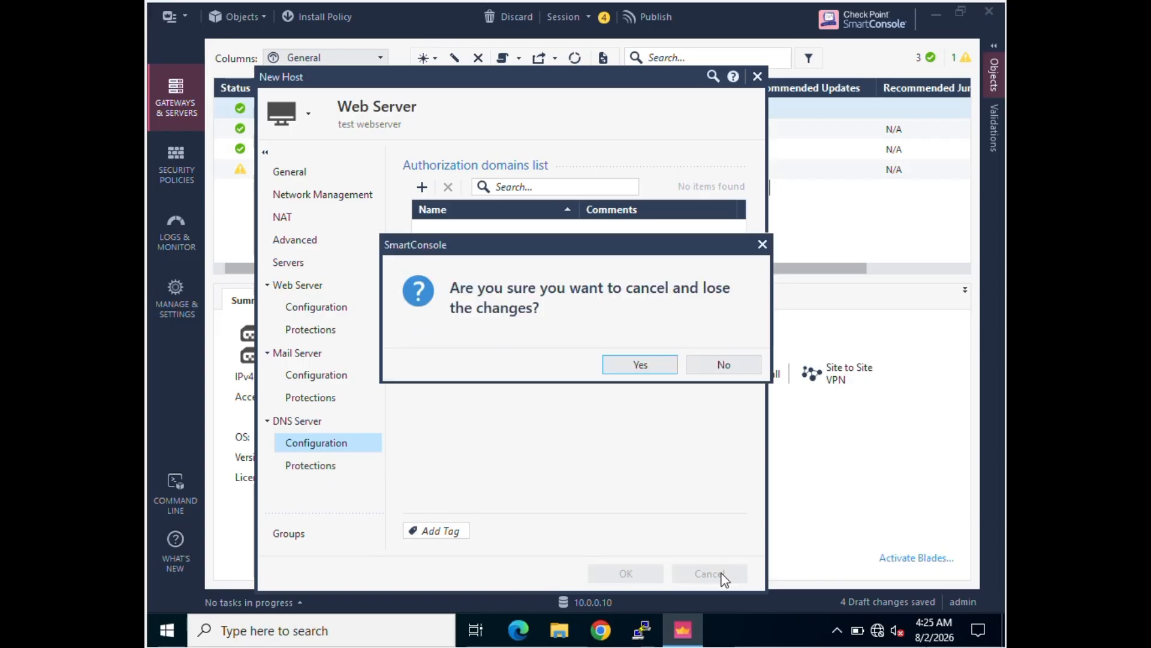
left_click(665, 364)
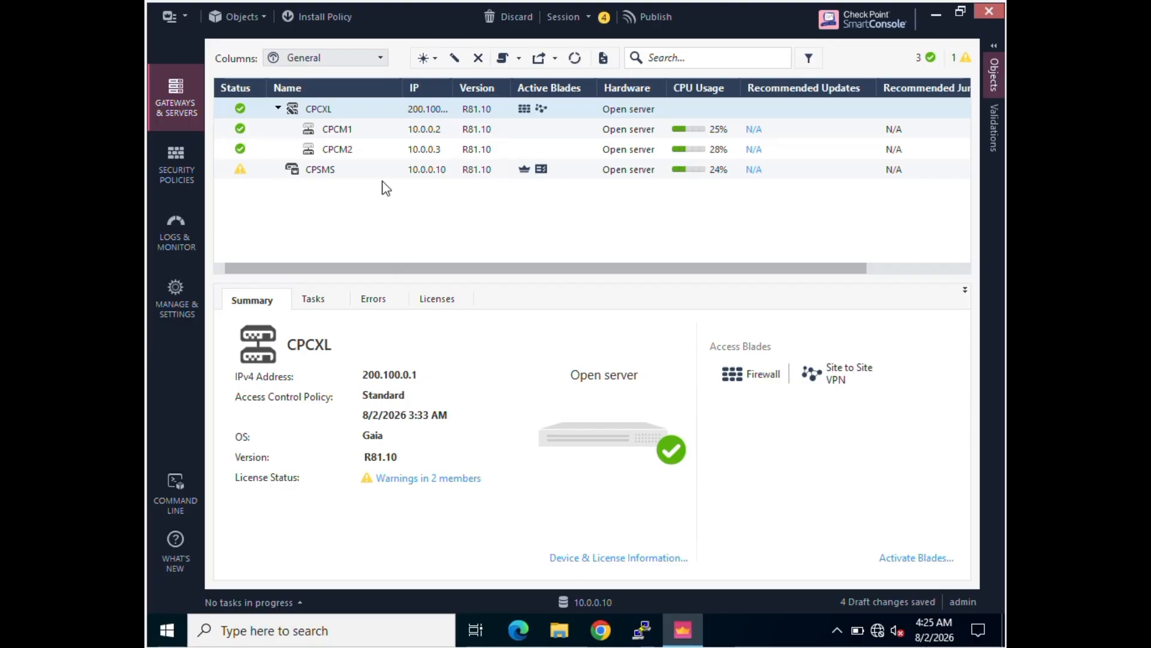
- Open the CPCXL cluster's network management interface list and widen the name column to show full interface names
double_click(321, 111)
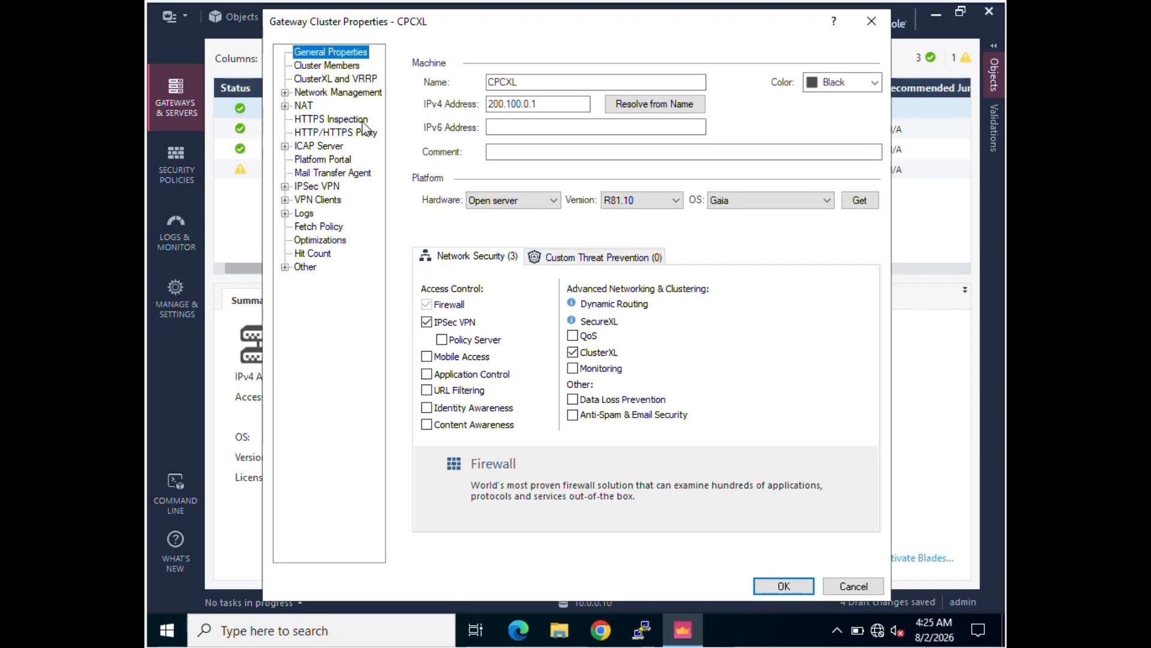
left_click(346, 95)
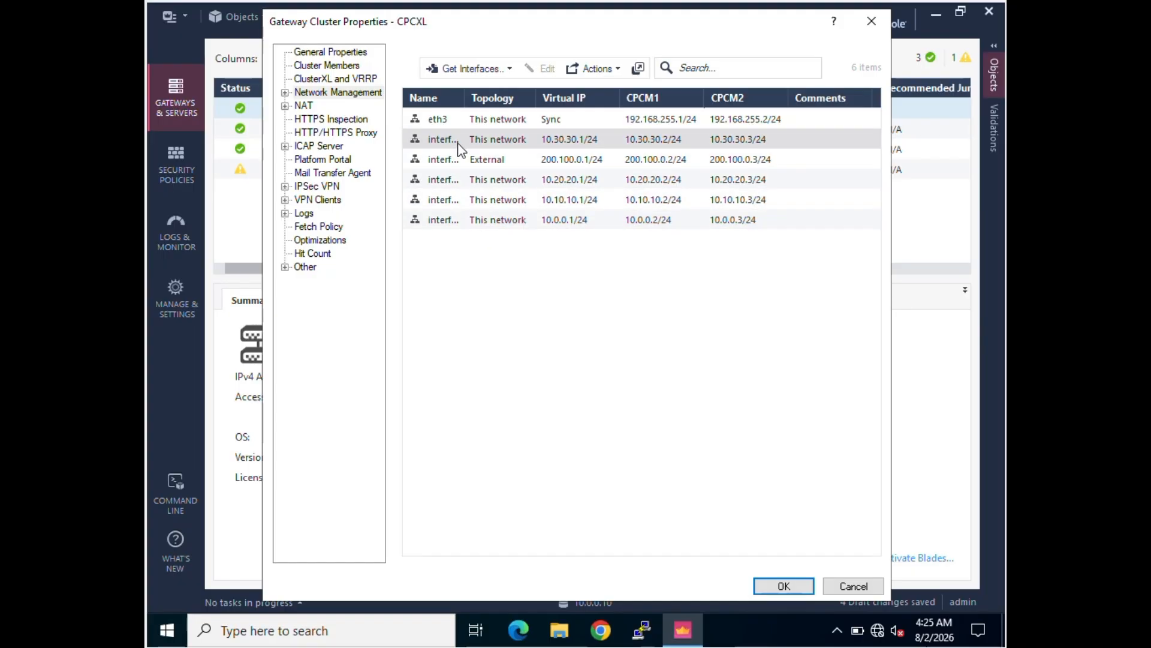
left_click_drag(465, 97, 528, 92)
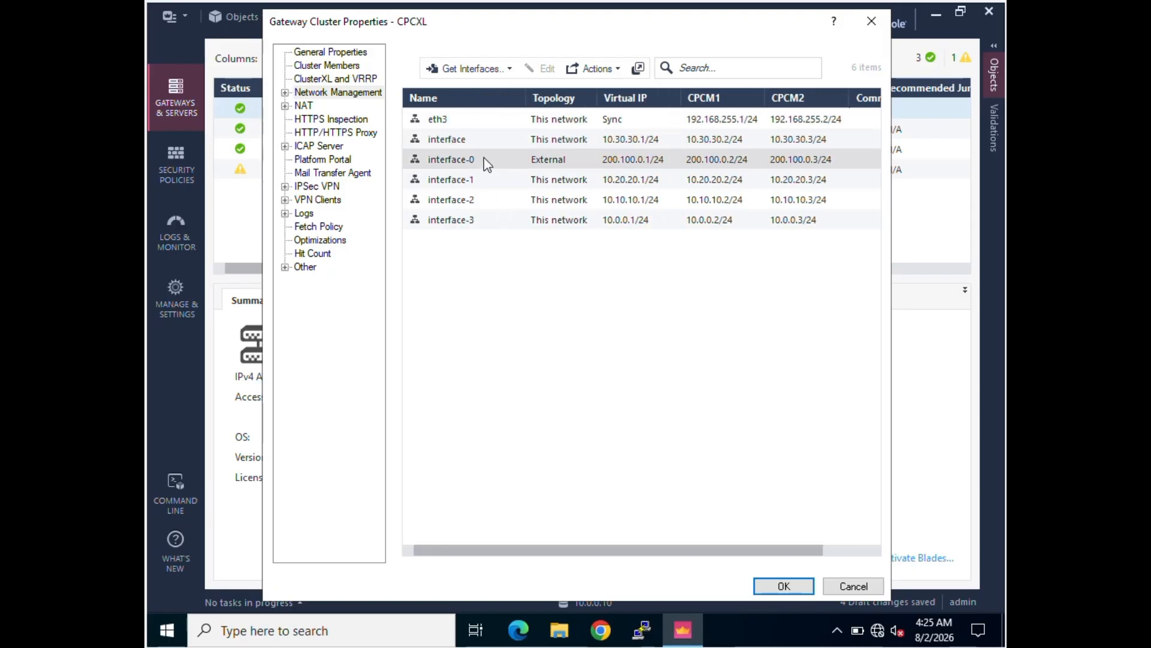
- Assign InternalZone as the user-defined security zone in the topology settings of interface-3 on the CPCXL cluster
left_click(503, 227)
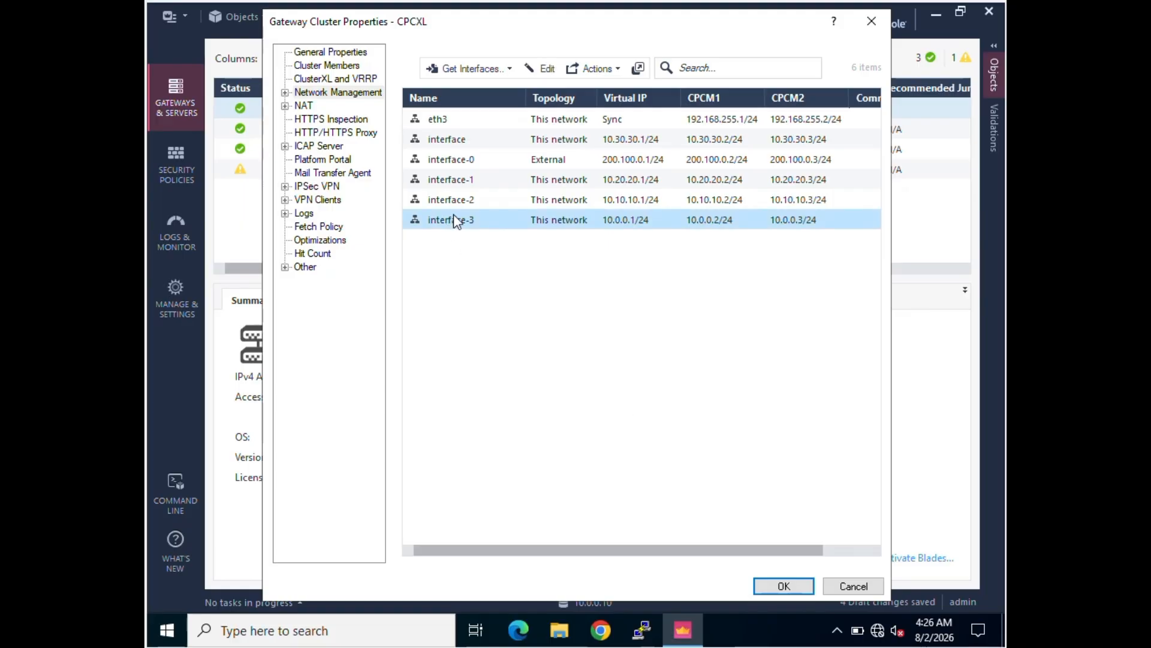
left_click(547, 68)
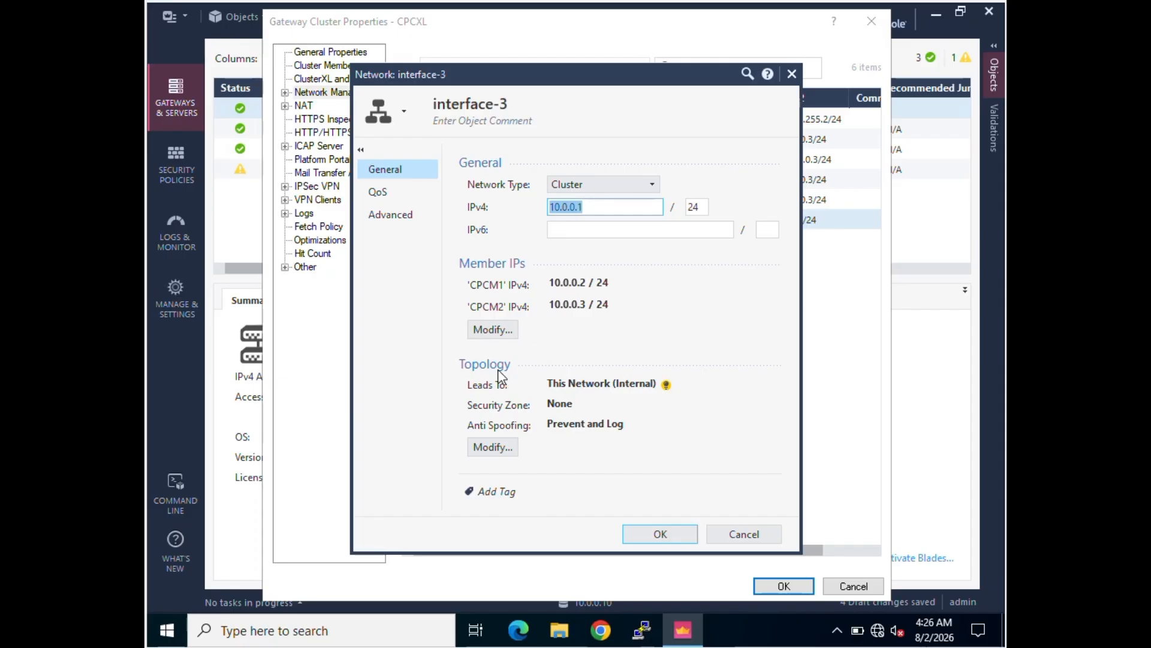
left_click(503, 448)
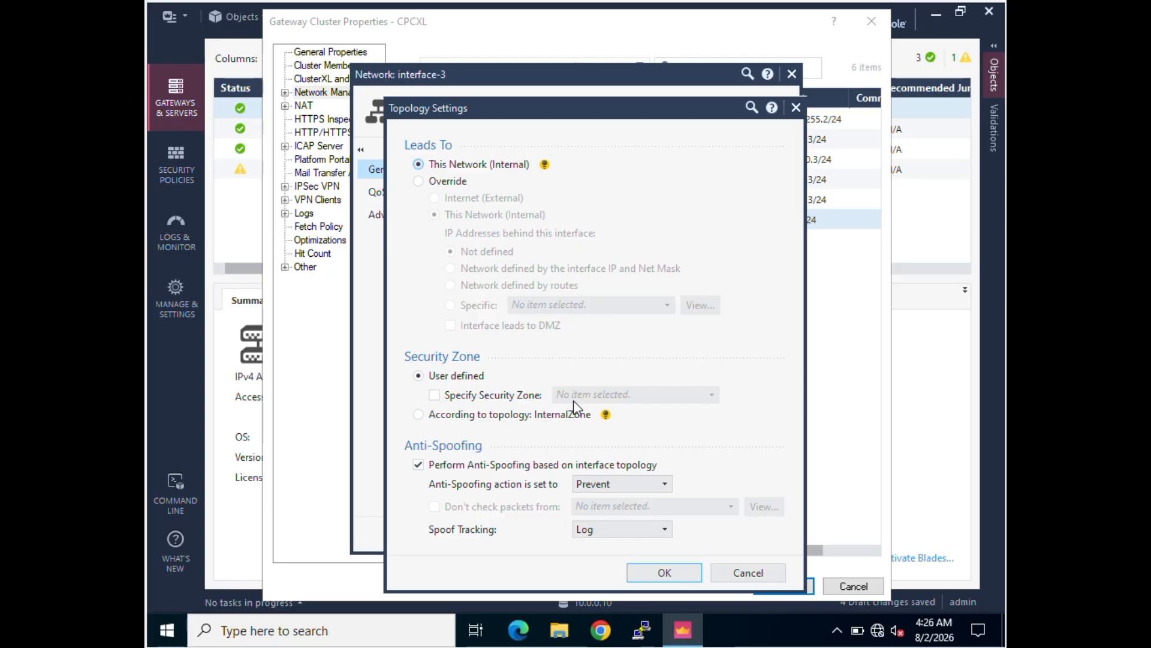
left_click(441, 400)
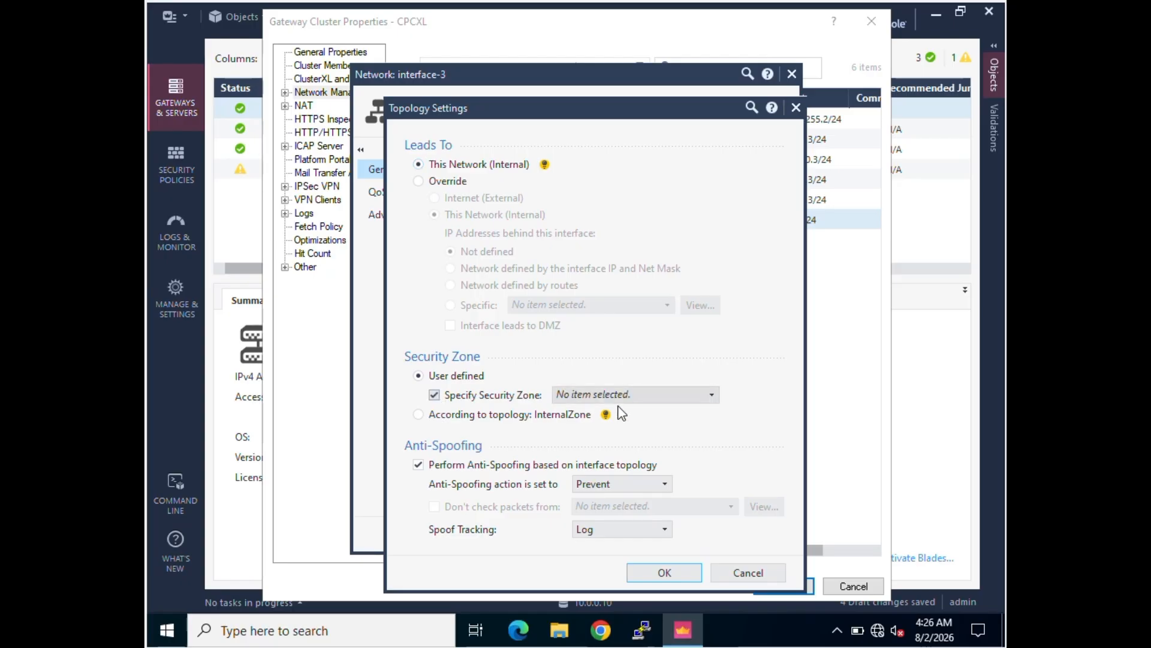
left_click(659, 394)
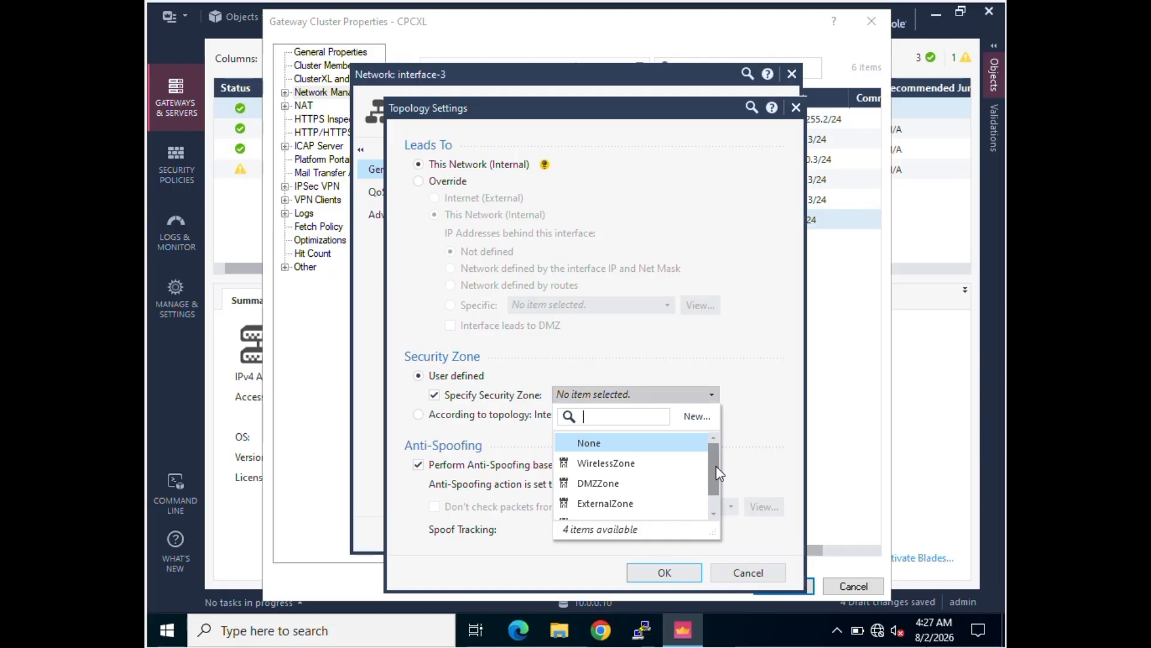
left_click_drag(716, 465, 716, 492)
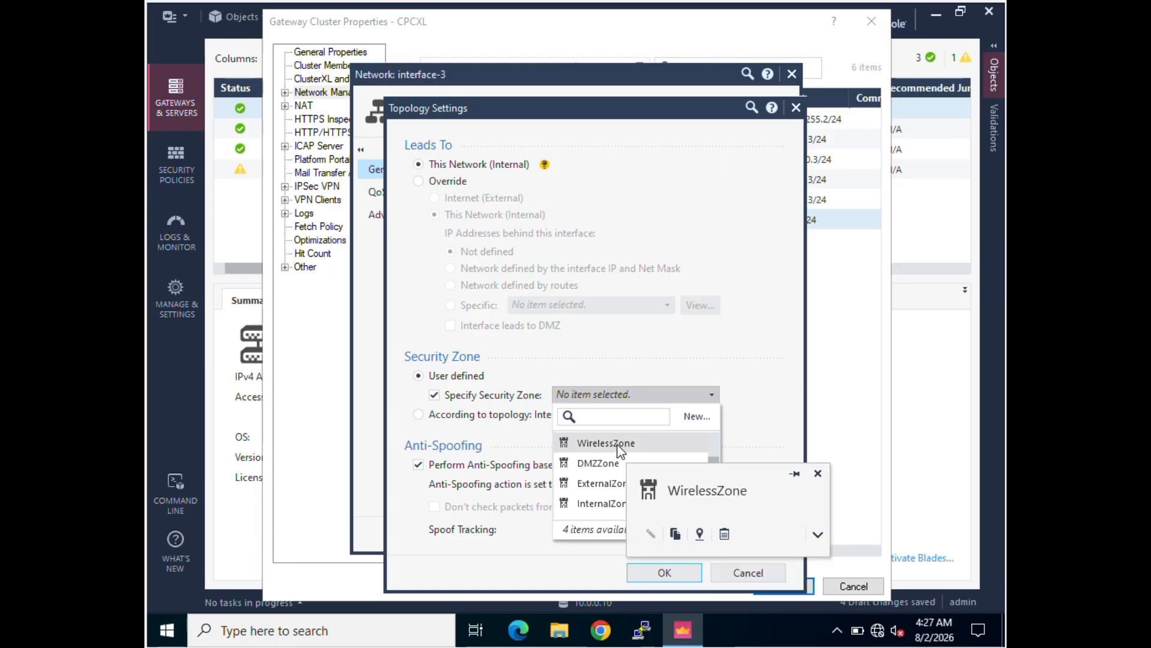
left_click(603, 501)
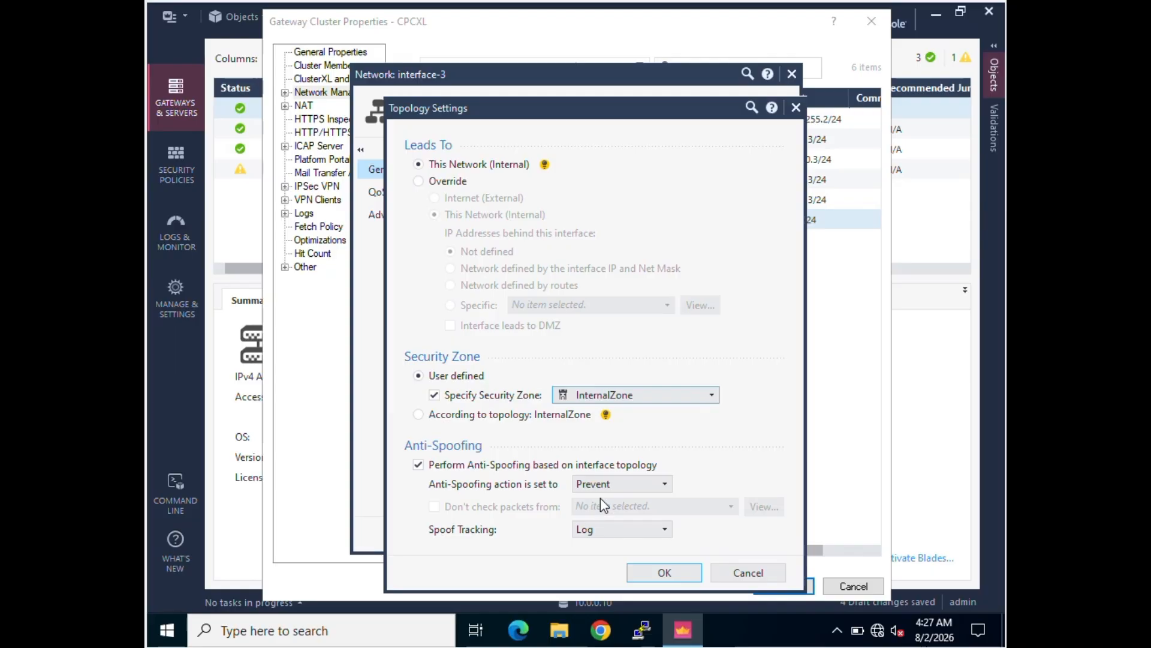
left_click(665, 573)
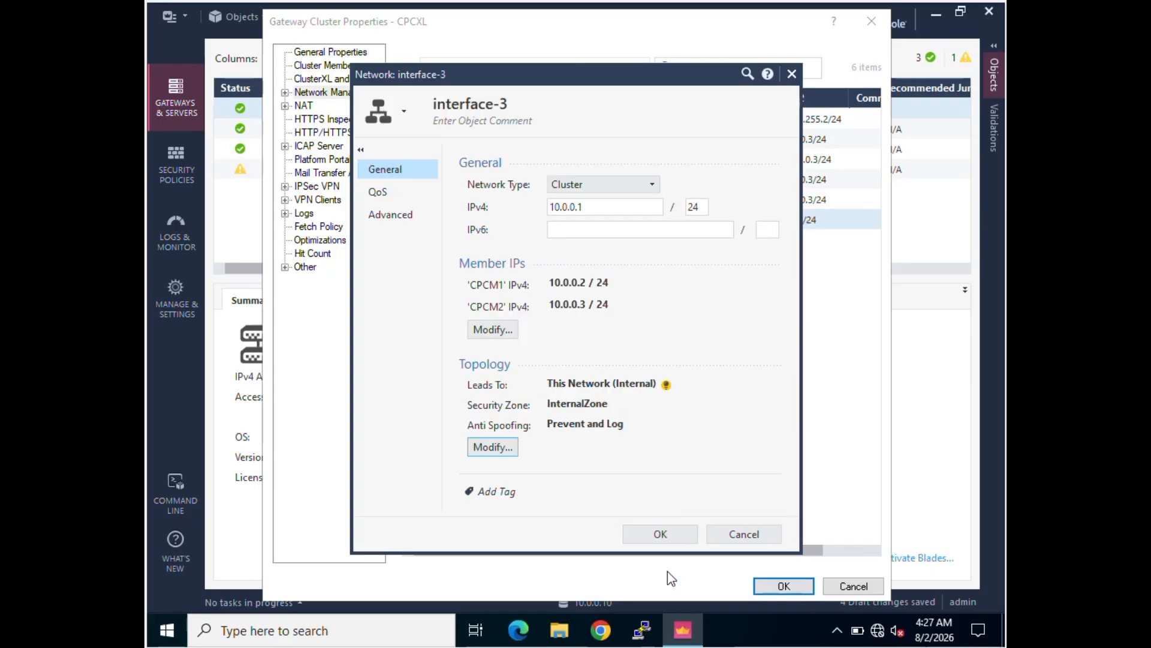
left_click(670, 527)
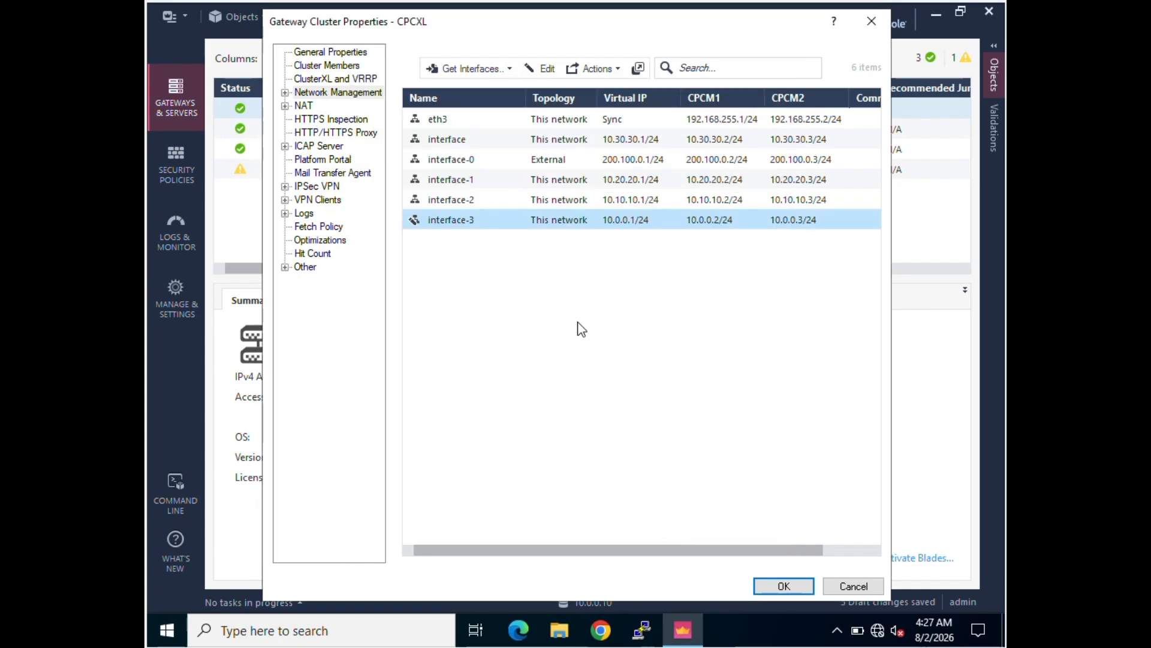
- Assign ExternalZone as the user-defined security zone in the topology settings of interface-0 and save the CPCXL cluster properties
left_click(590, 165)
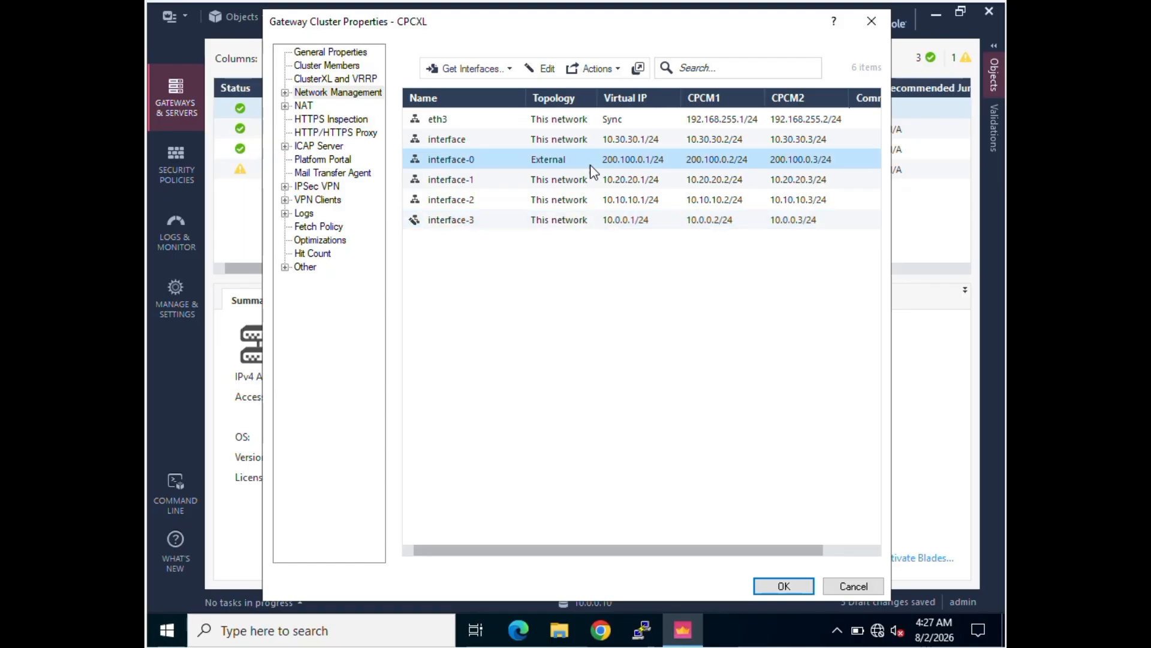
left_click(547, 71)
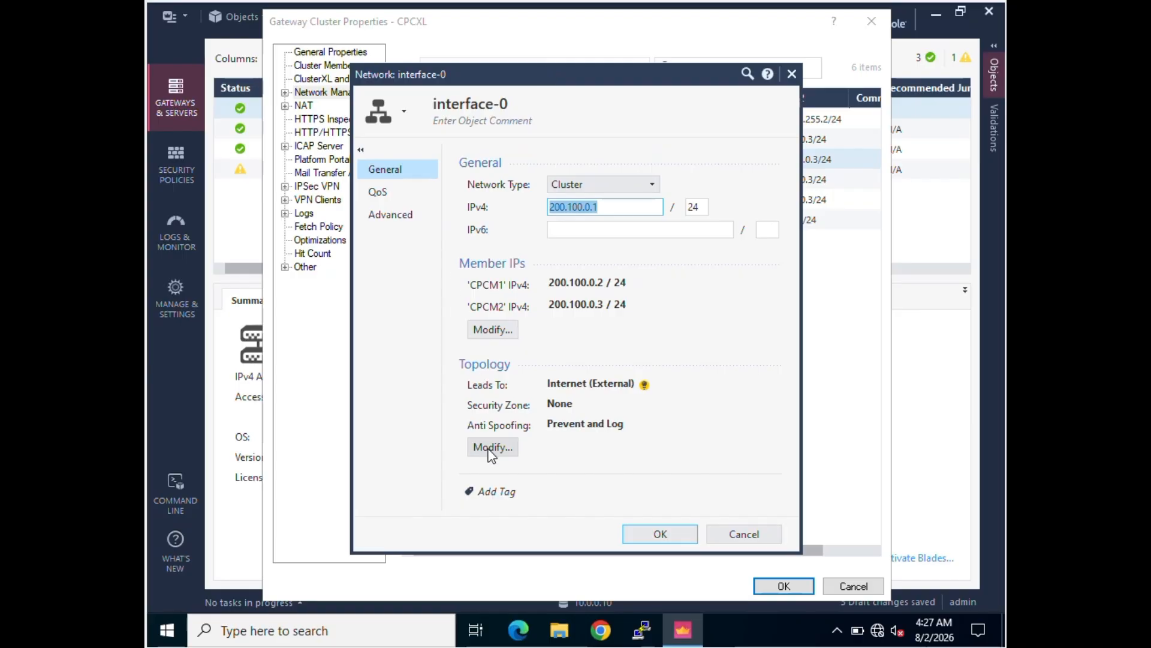
left_click(492, 450)
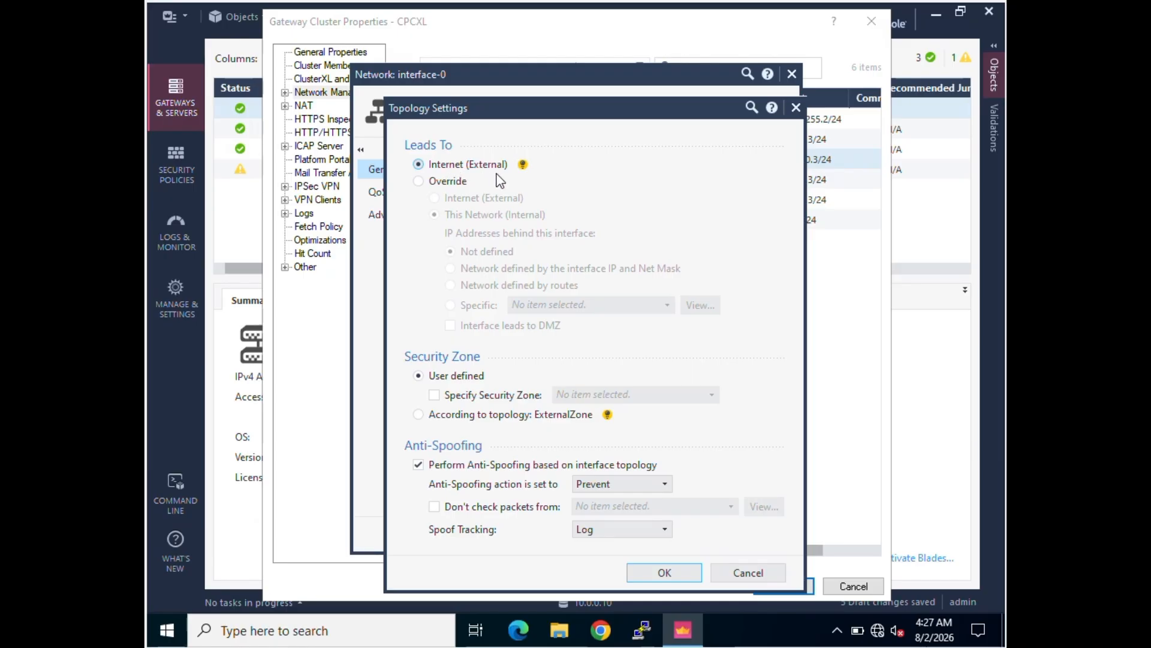
left_click(434, 395)
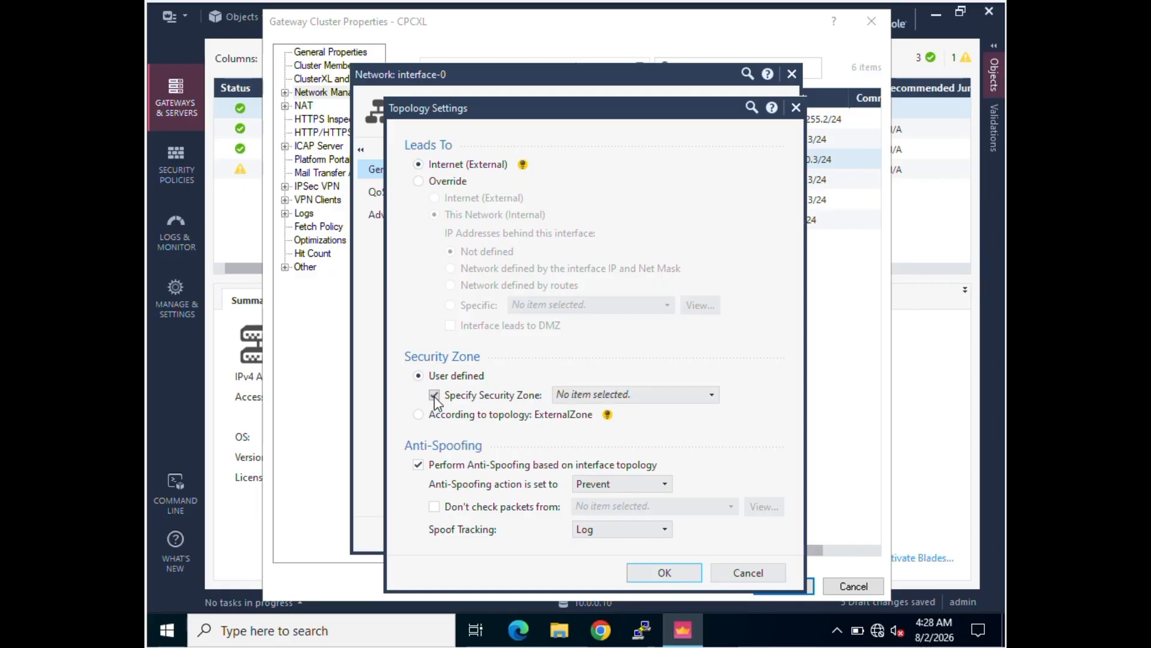
left_click(636, 401)
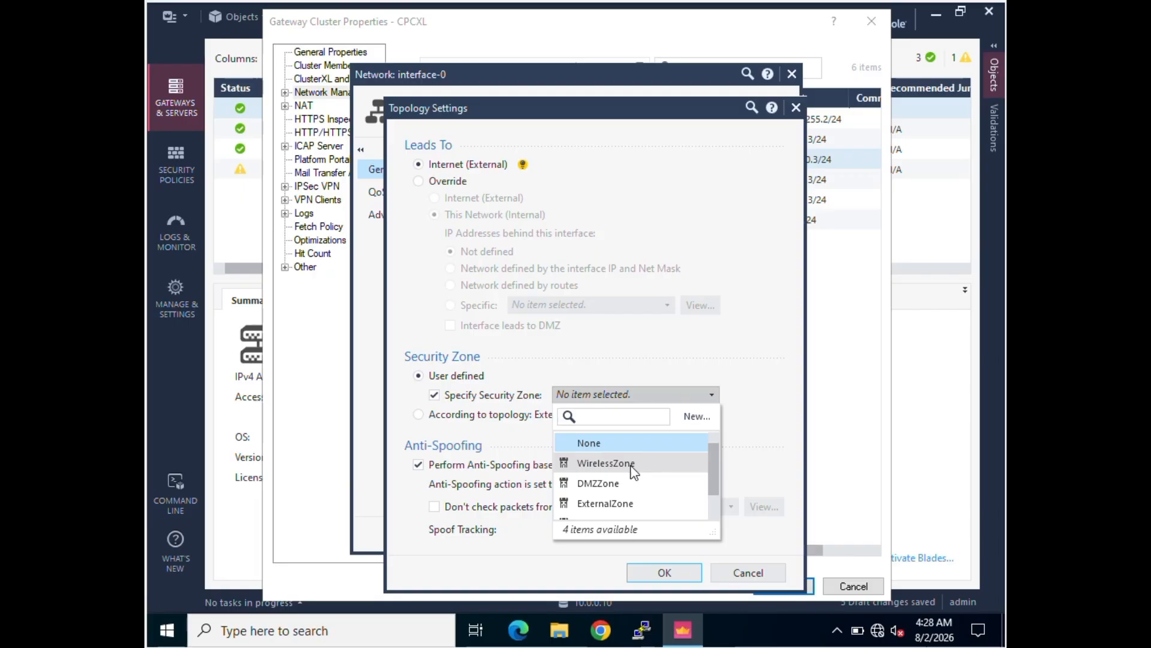
left_click(627, 507)
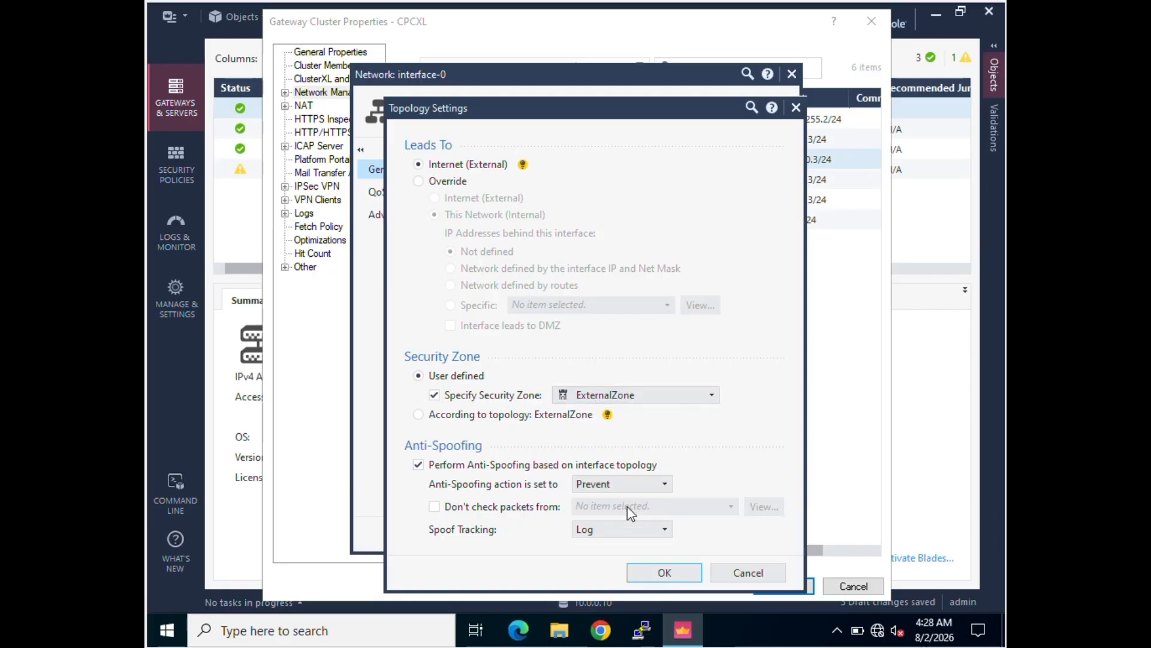
left_click(668, 574)
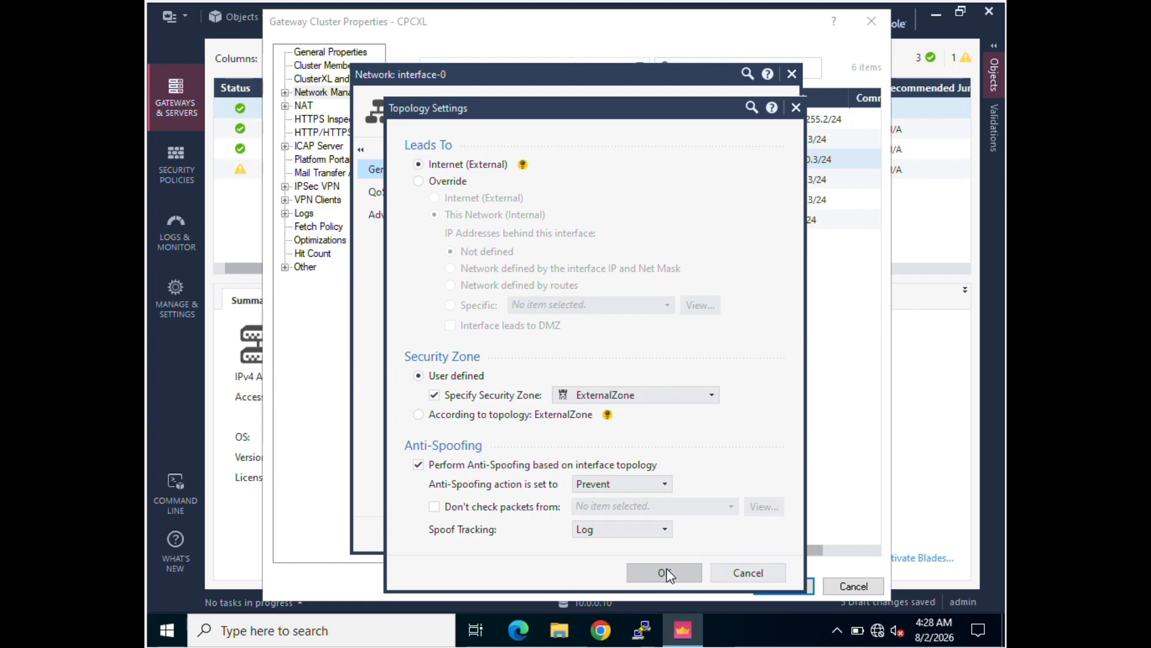
left_click(665, 573)
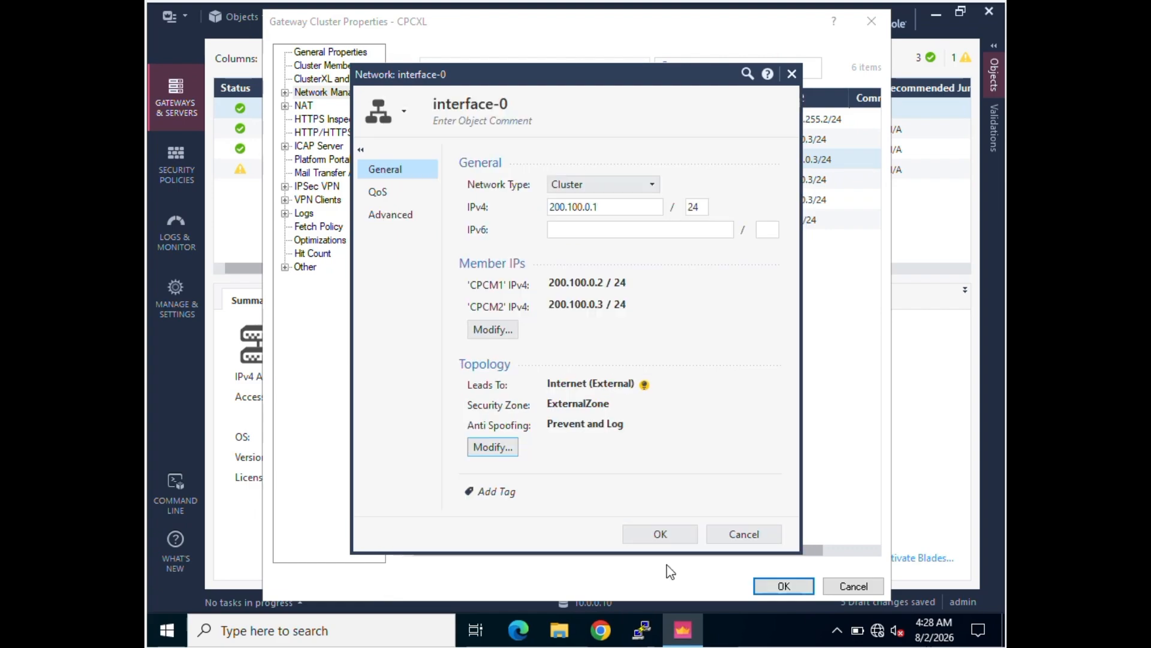
left_click(660, 533)
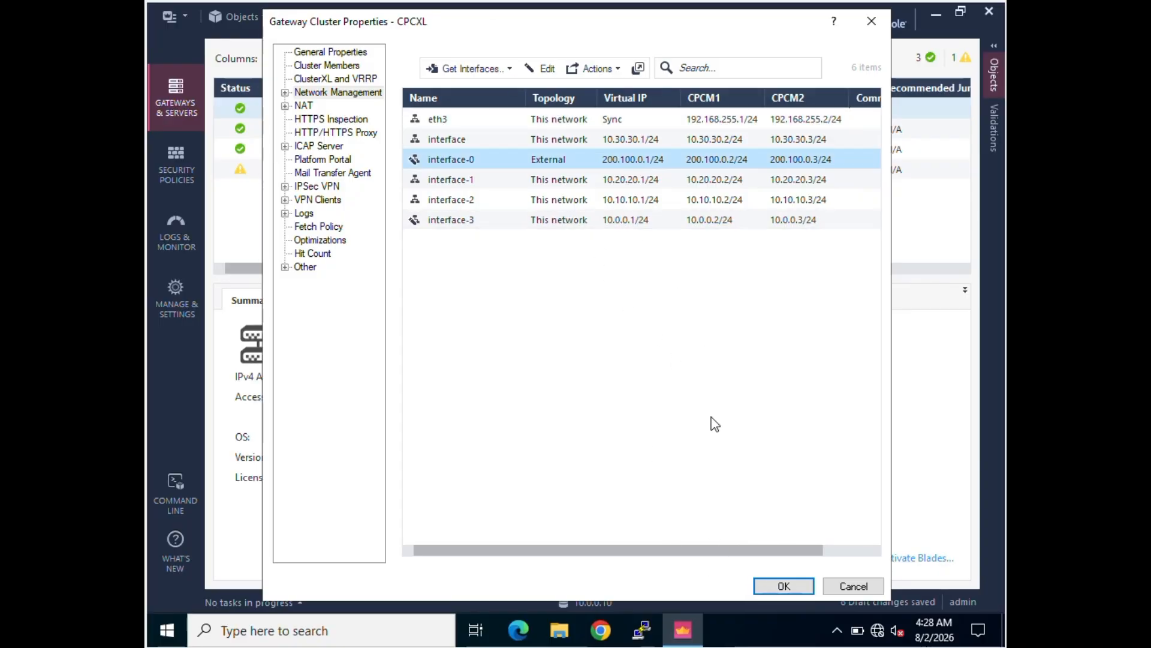
left_click(785, 587)
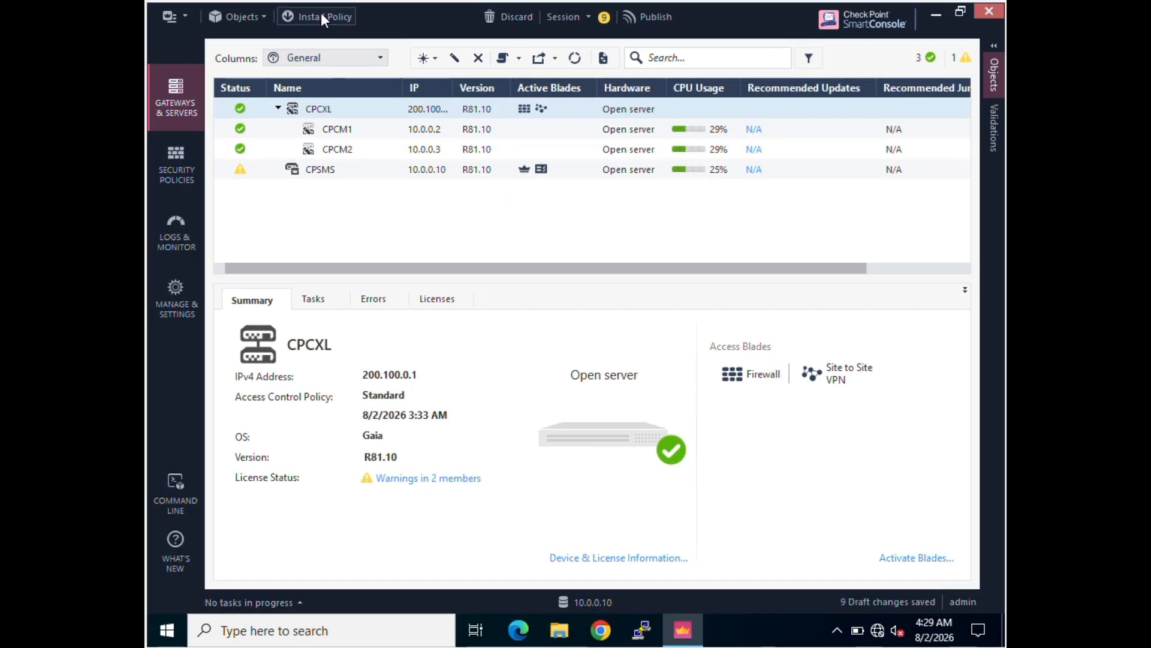
- Publish the draft changes and install the Standard policy on CPCXL, checking the installation status in the recent tasks
left_click(322, 17)
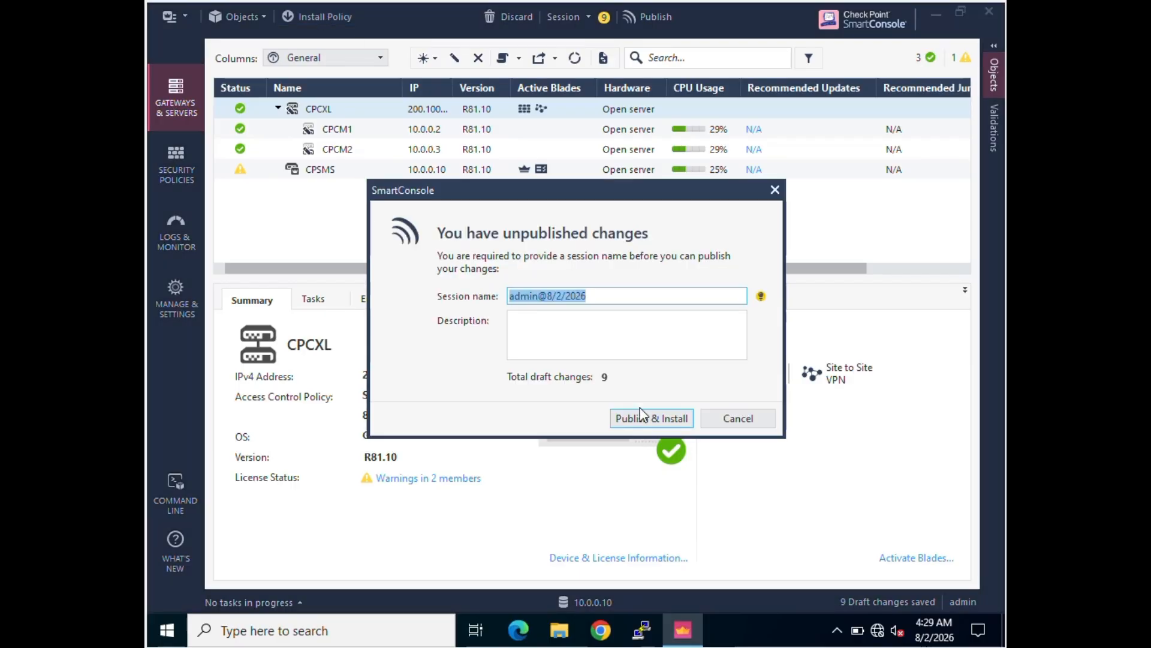
left_click(650, 419)
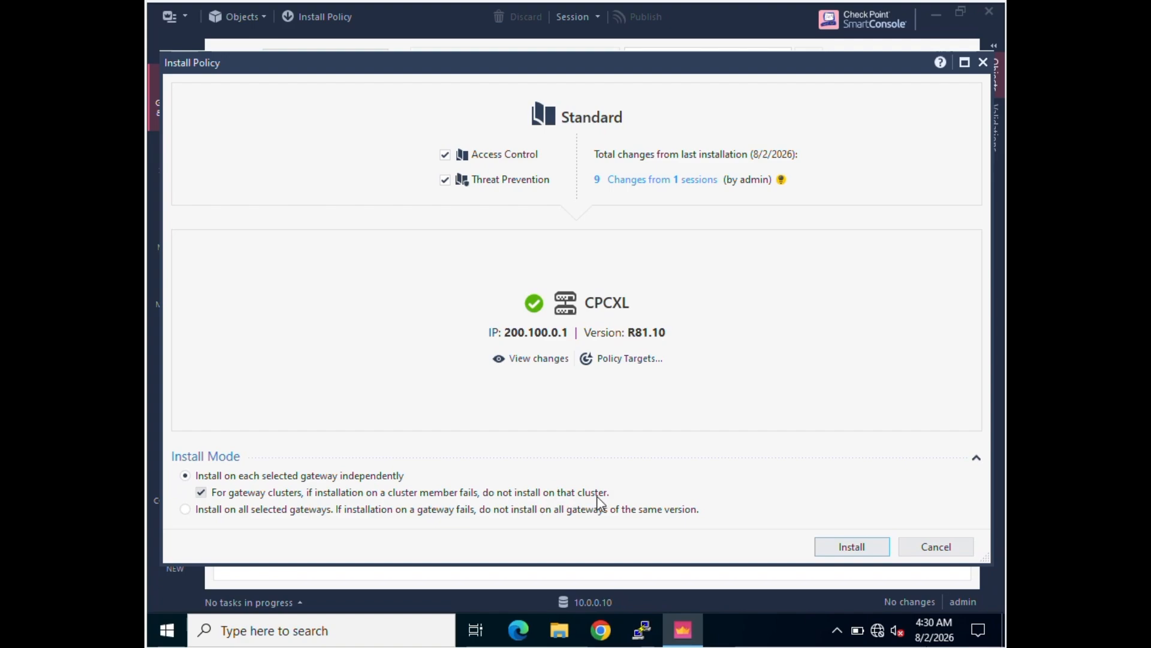
left_click(846, 547)
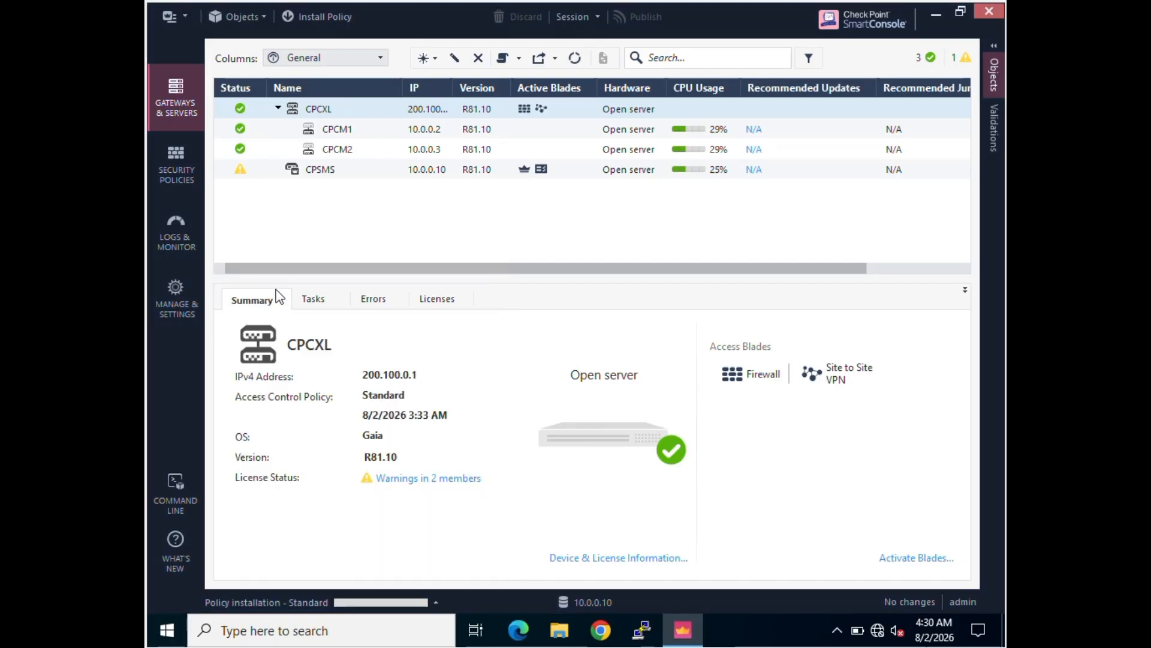
left_click(270, 602)
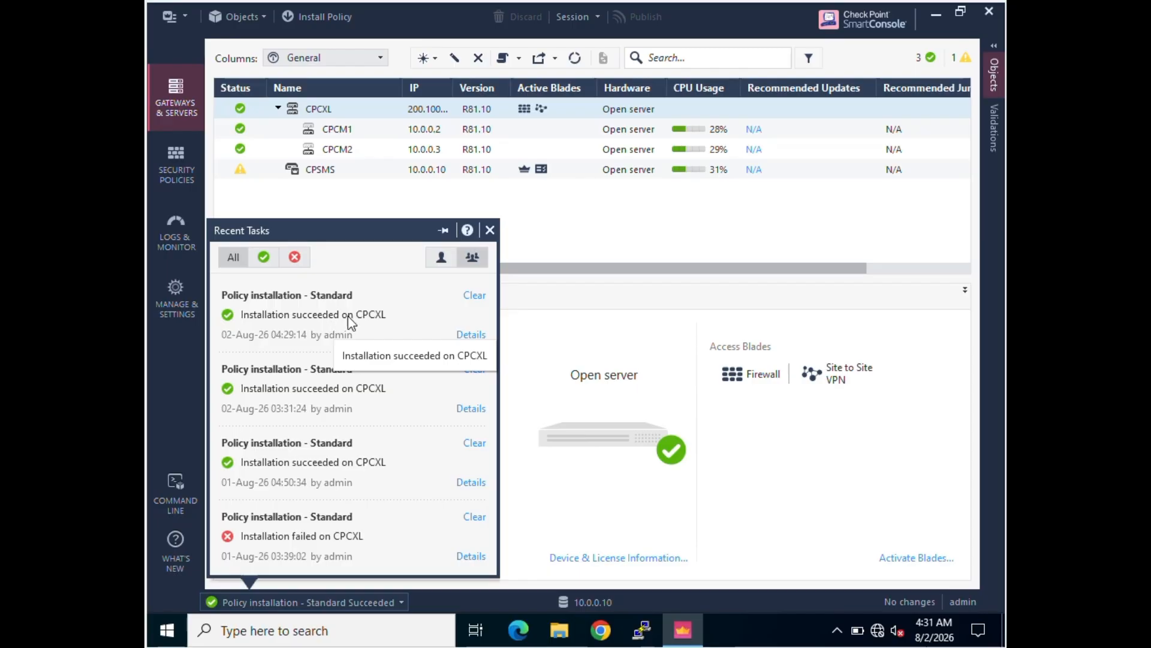
left_click(489, 229)
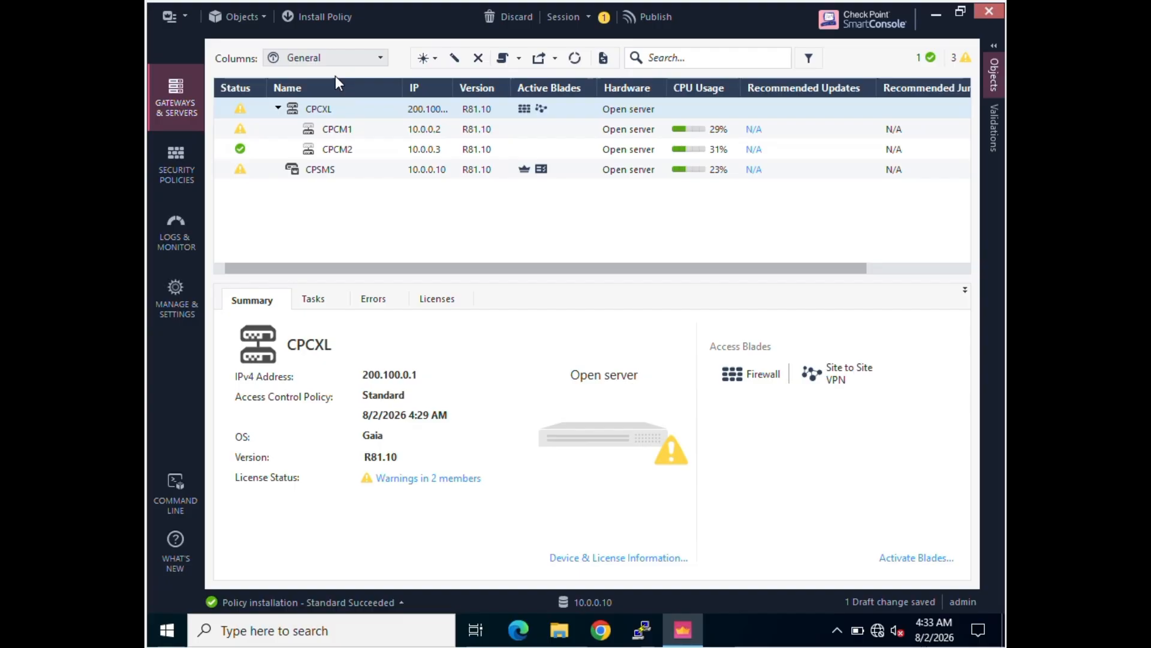
- Create a new network domain object named .youtube.com, keeping the FQDN option enabled
left_click(259, 22)
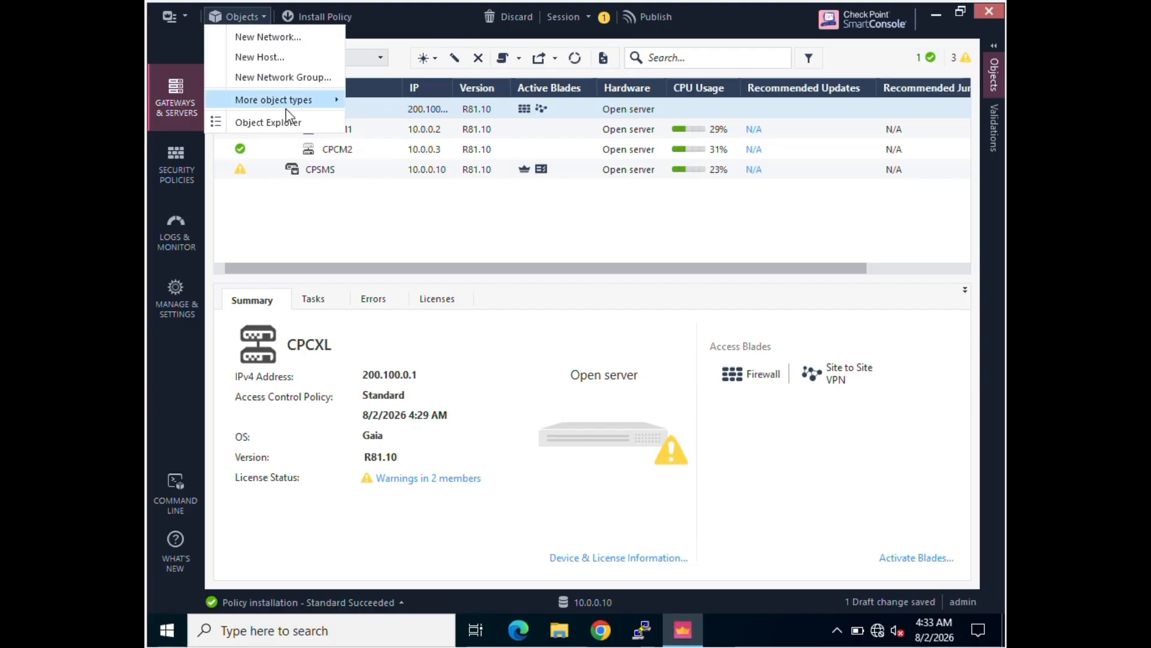
mouse_move(287, 110)
mouse_move(410, 112)
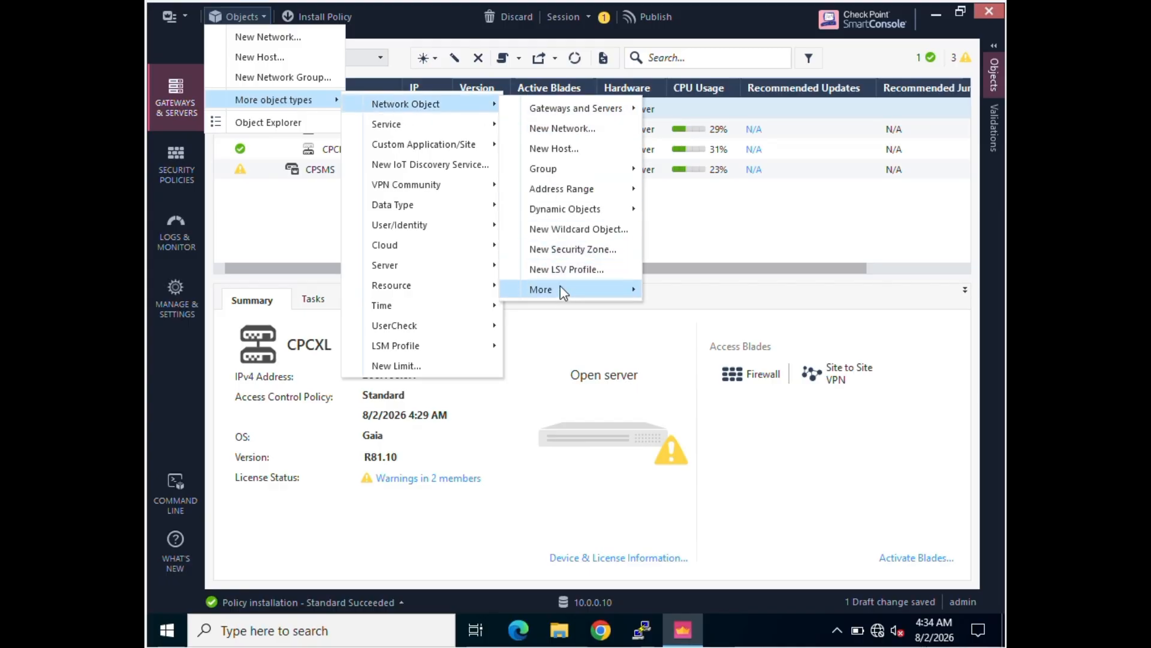
mouse_move(565, 297)
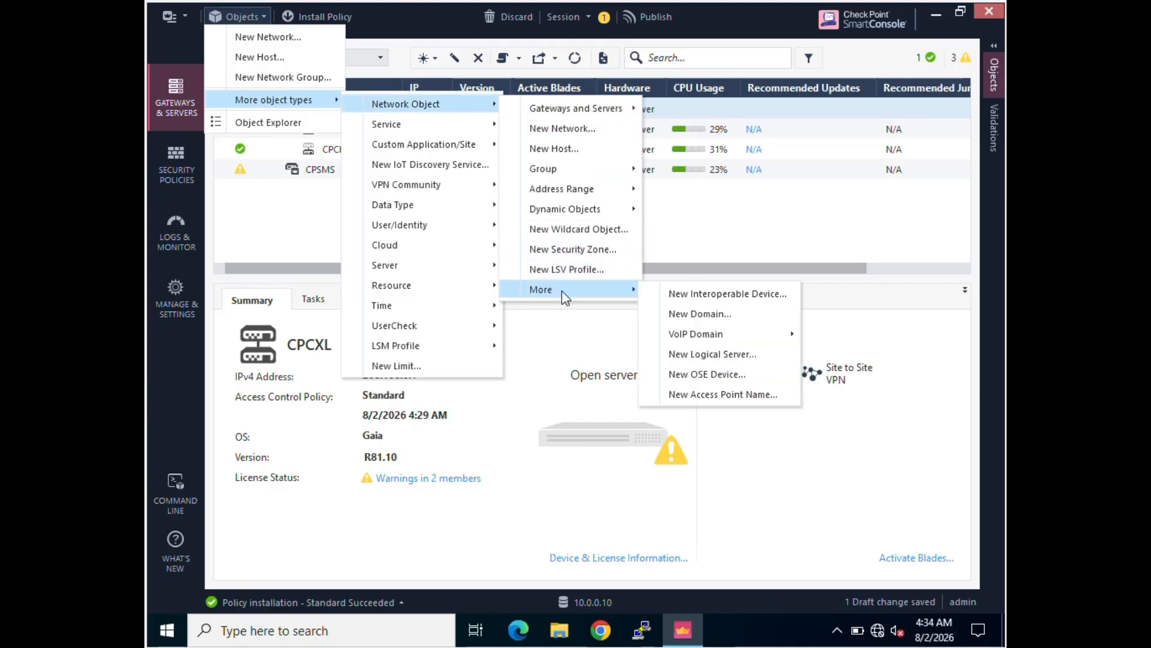
left_click(707, 314)
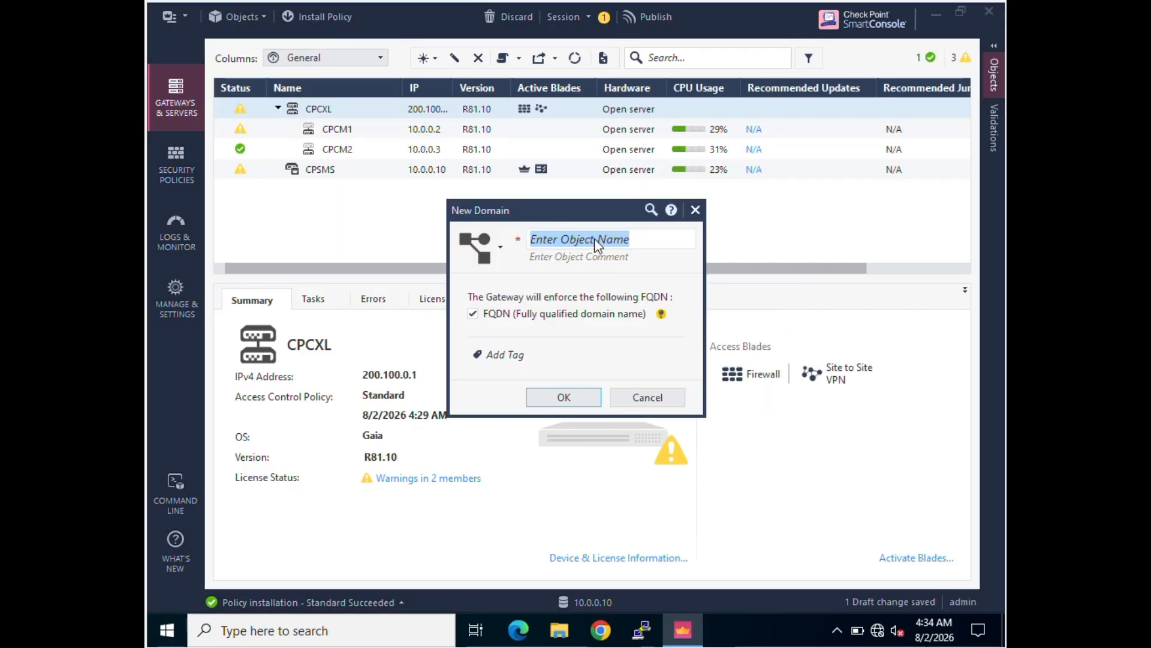
type(".")
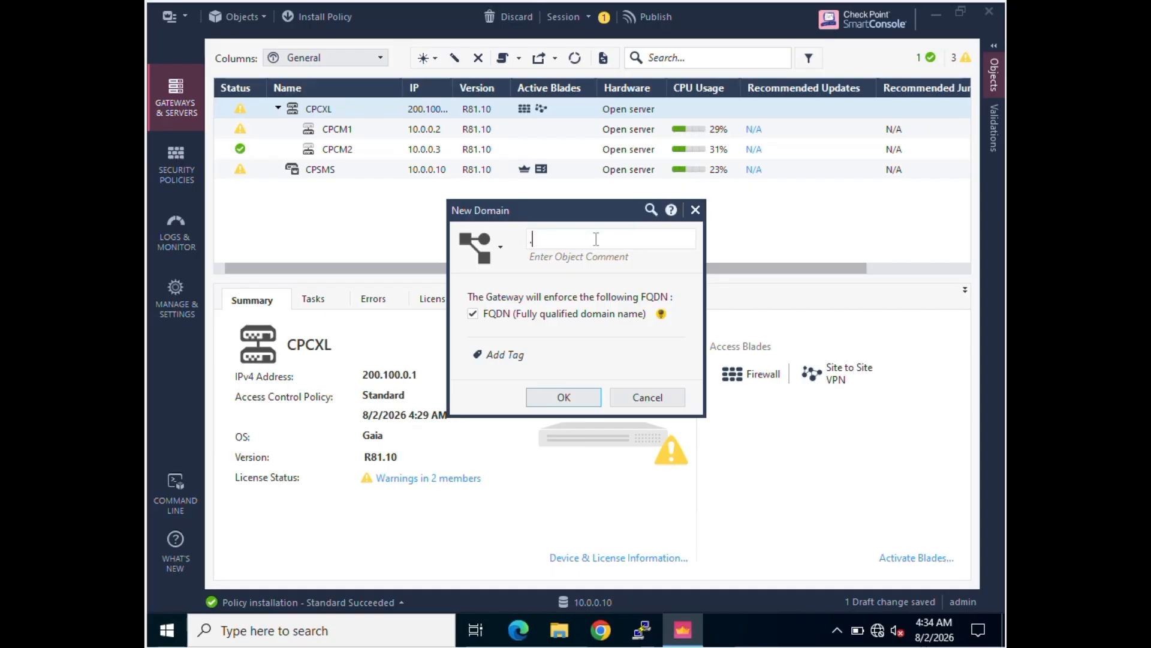
type("youtube.com")
mouse_move(665, 322)
left_click(585, 398)
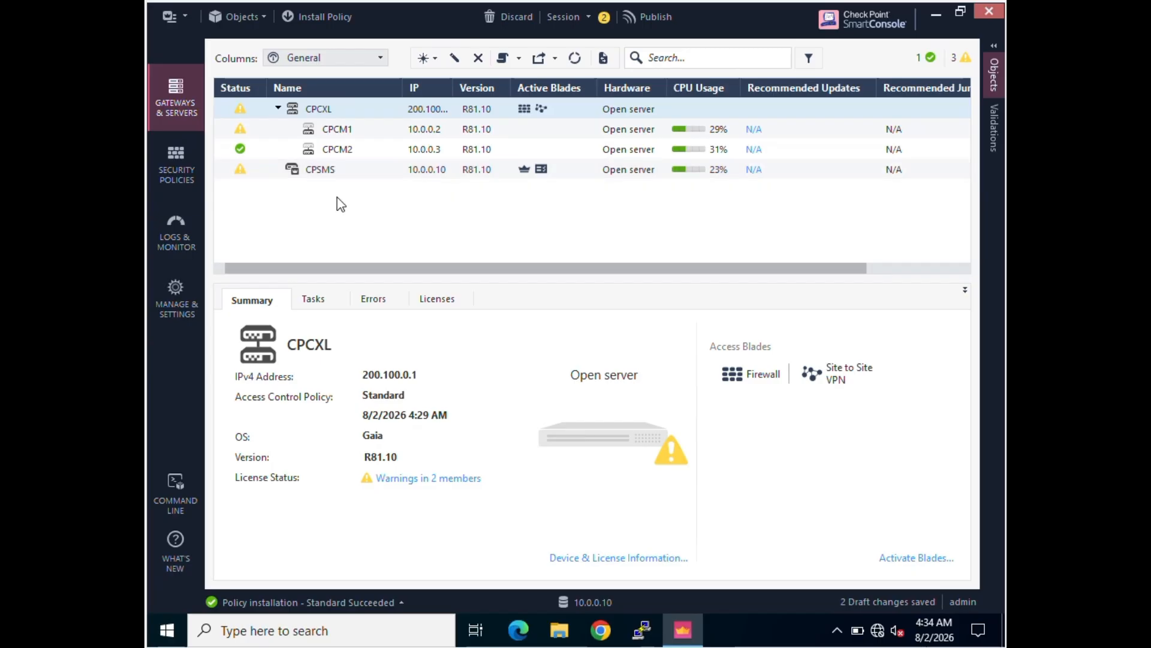
- Add a new rule above the Cleanup rule in the Standard access control policy and name it Test Rule
left_click(186, 175)
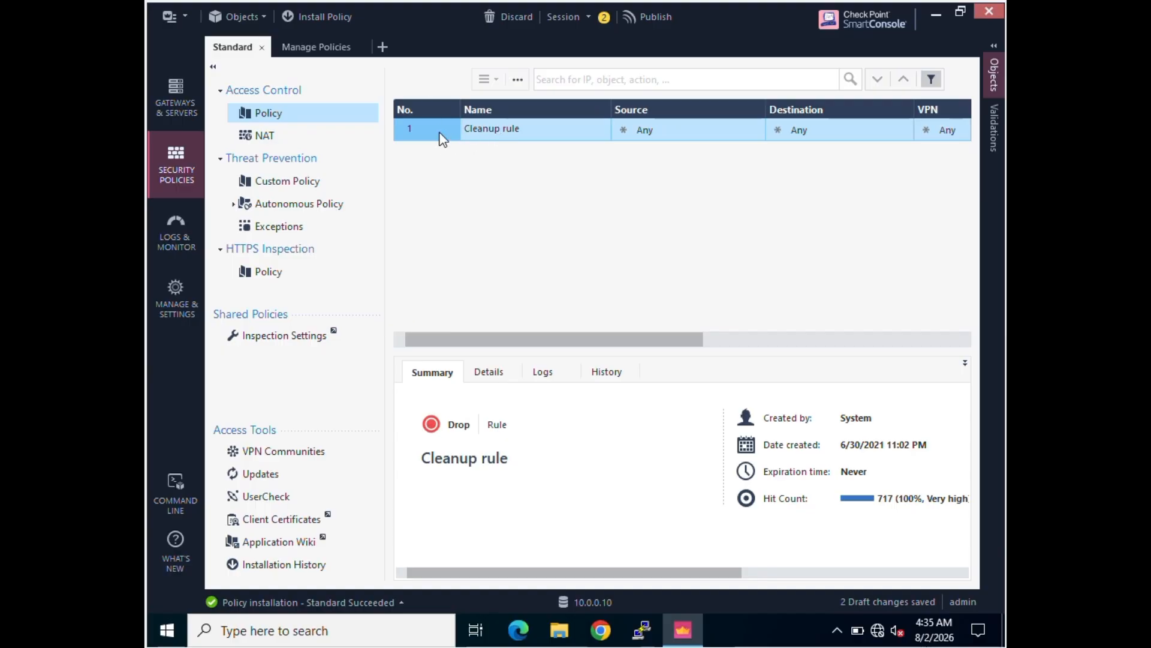
double_click(495, 133)
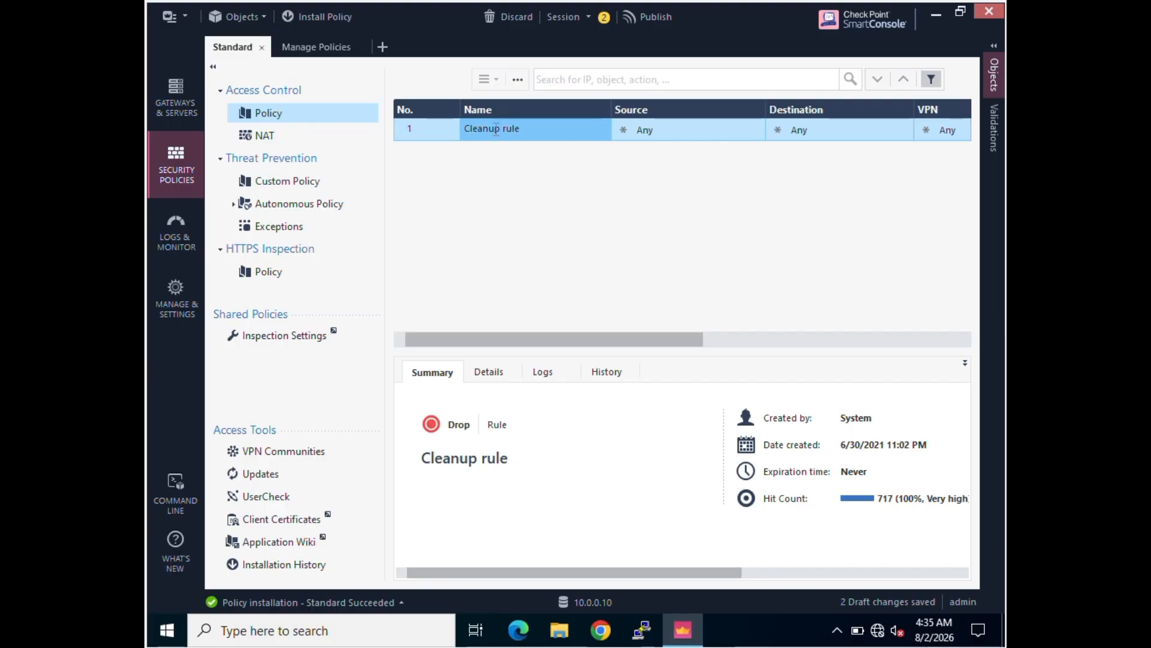
left_click(429, 139)
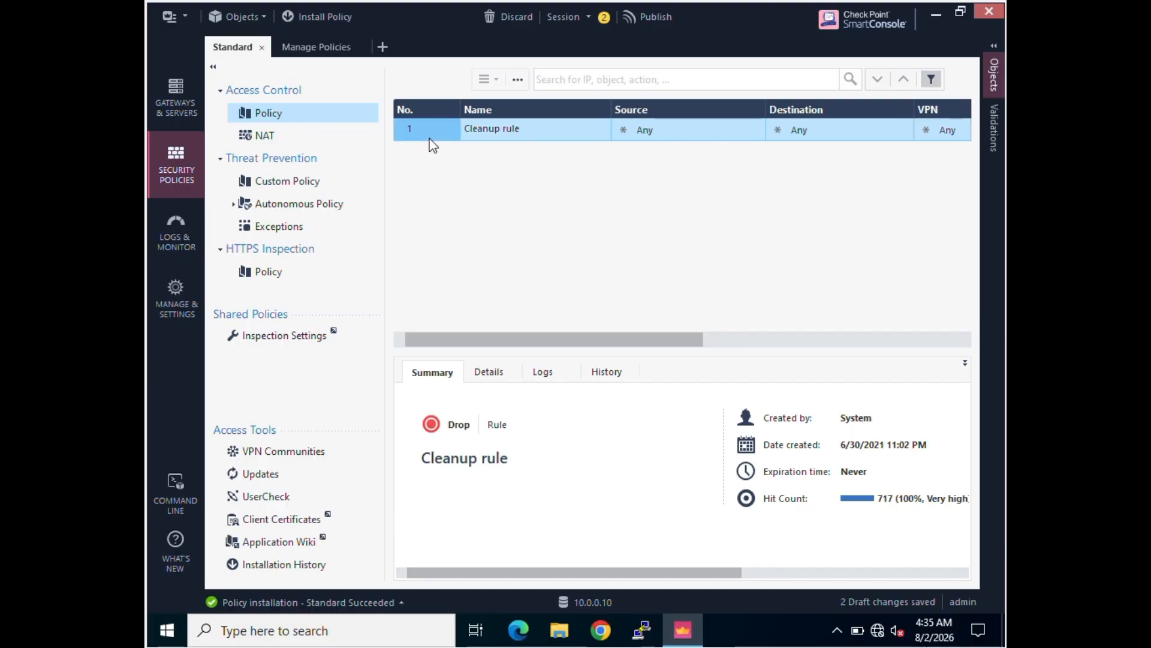
right_click(432, 144)
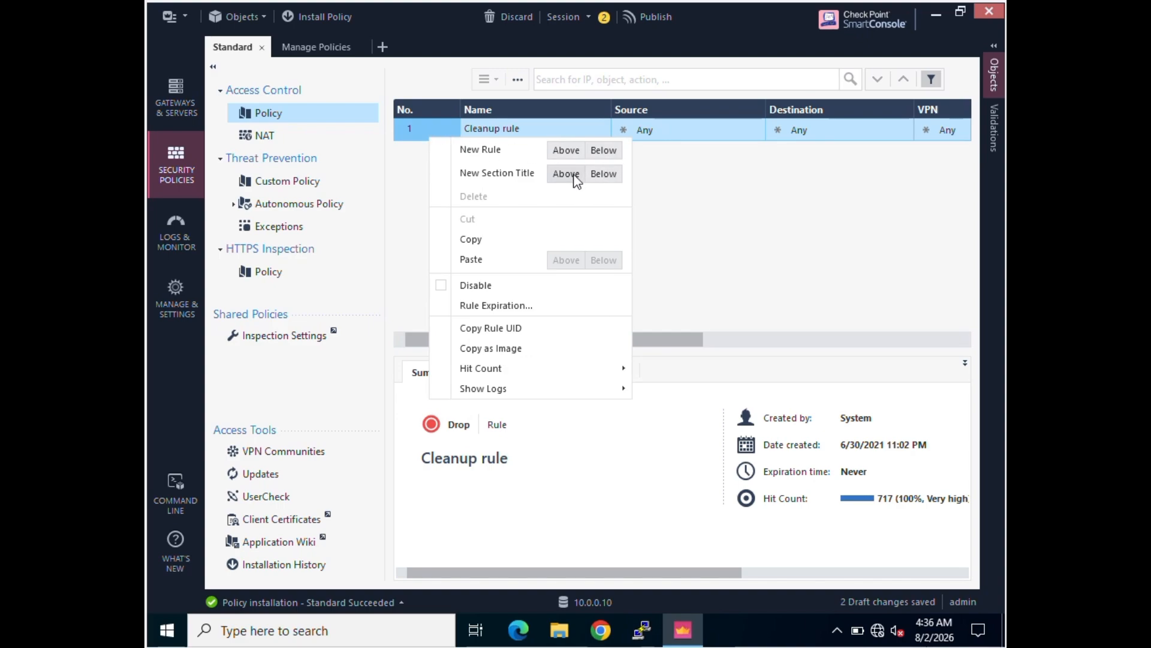
left_click(567, 150)
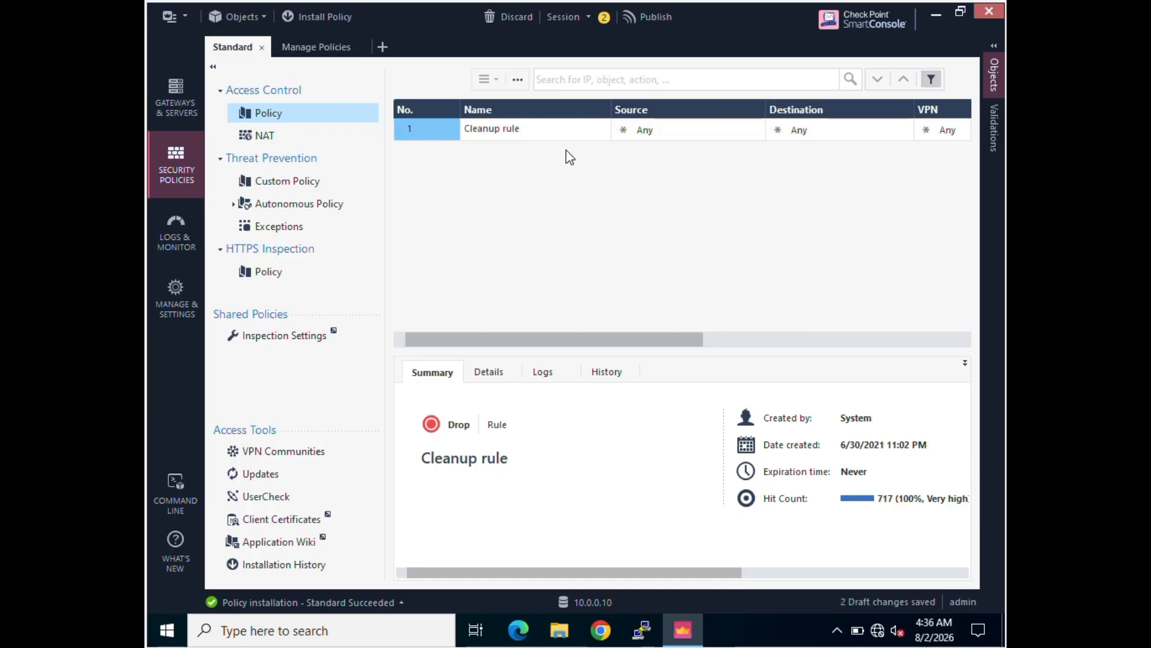
left_click(484, 134)
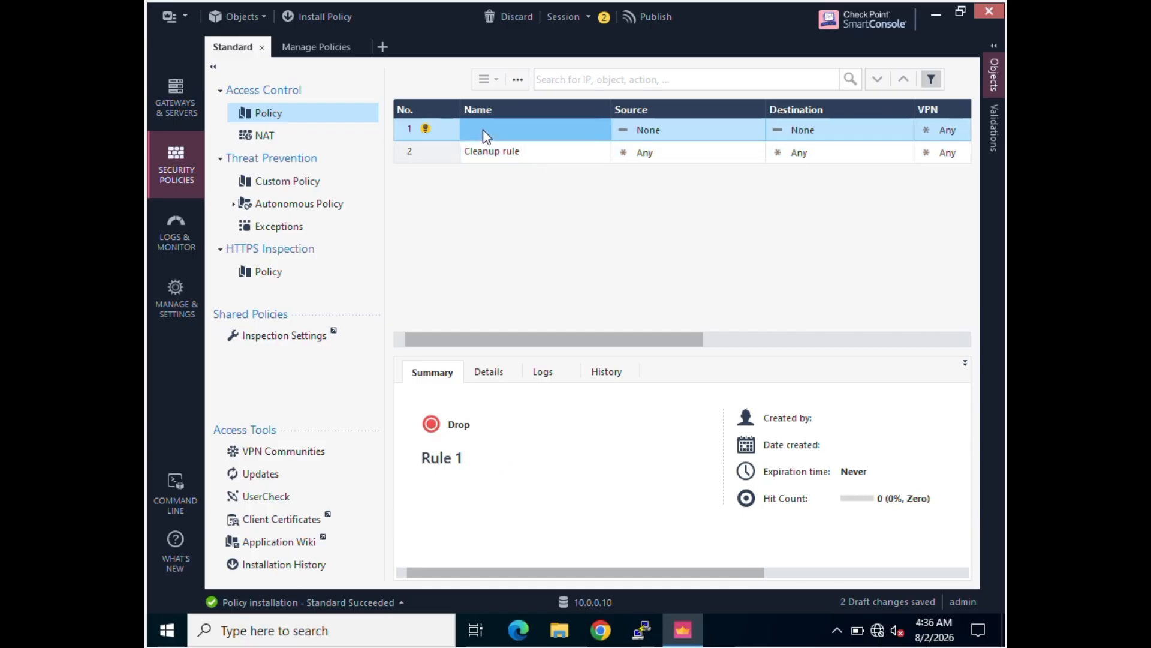
left_click(493, 134)
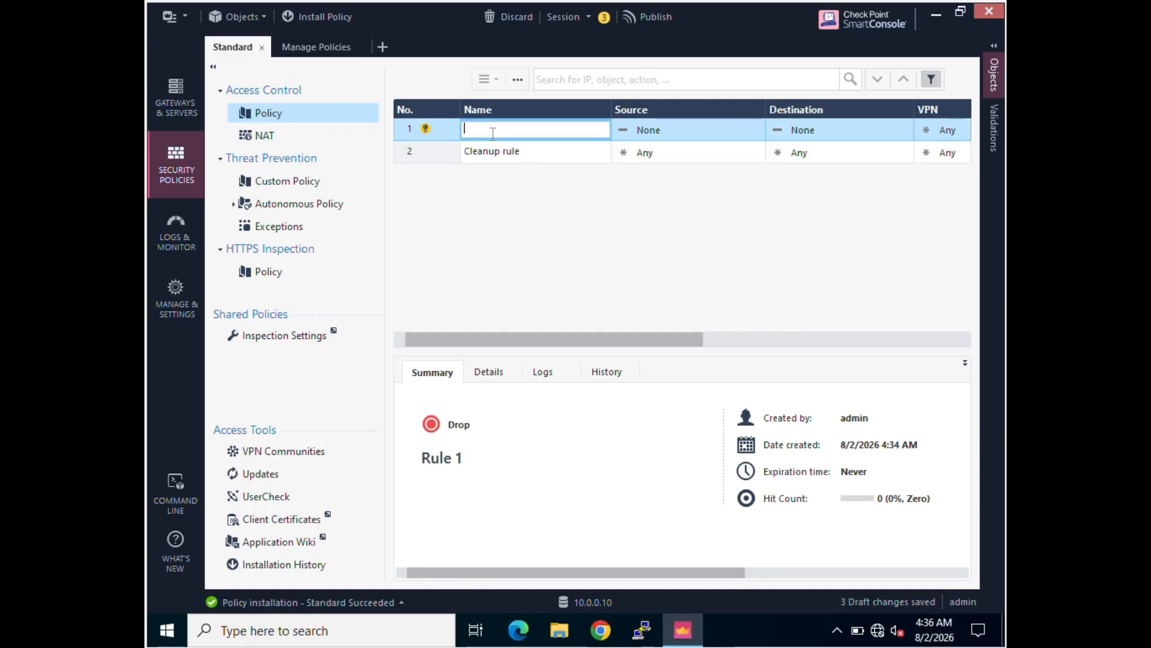
type("Test Rule")
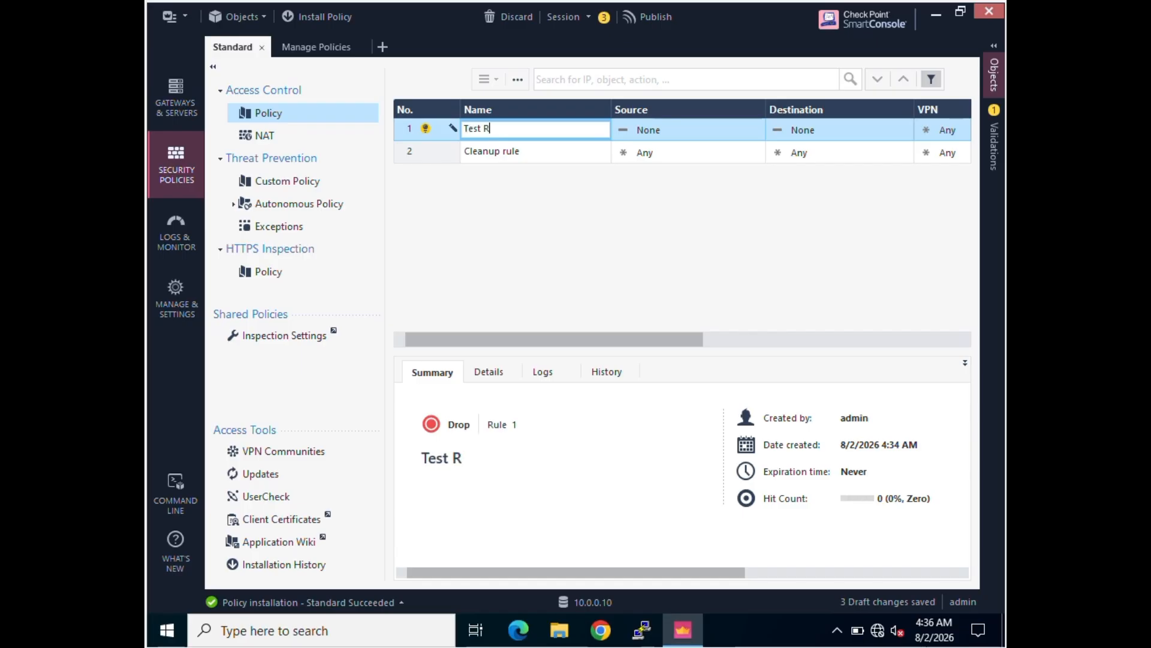
- Set the Test Rule's source to the SmartConsole_VM host and its destination to the .youtube.com domain
left_click(621, 134)
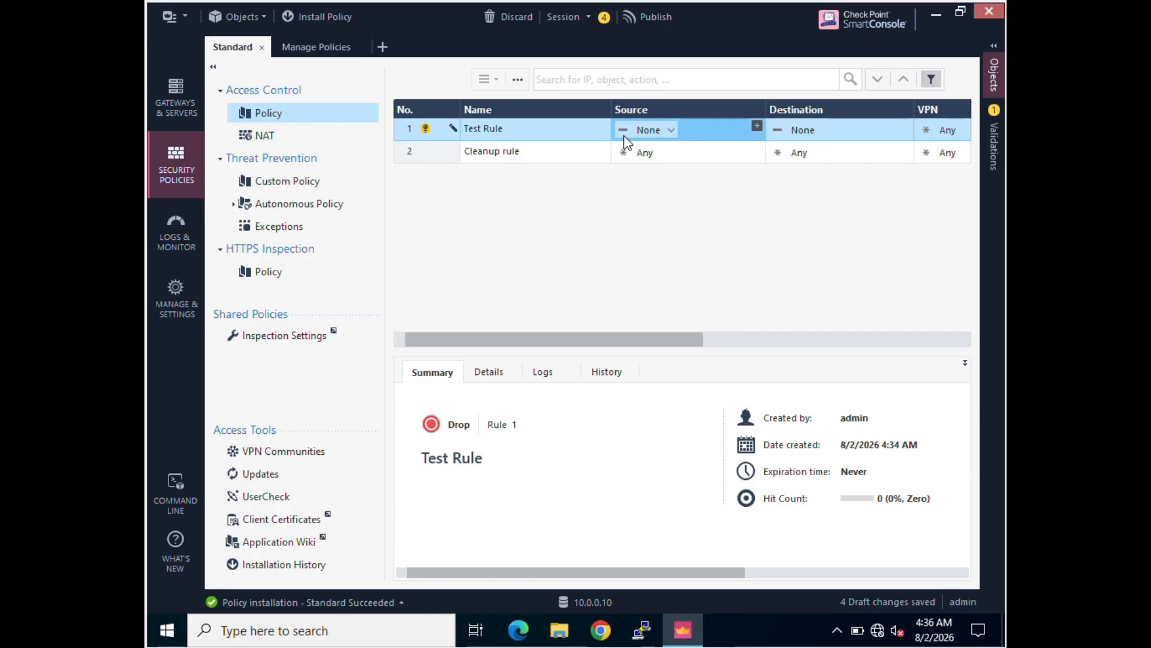
left_click(757, 127)
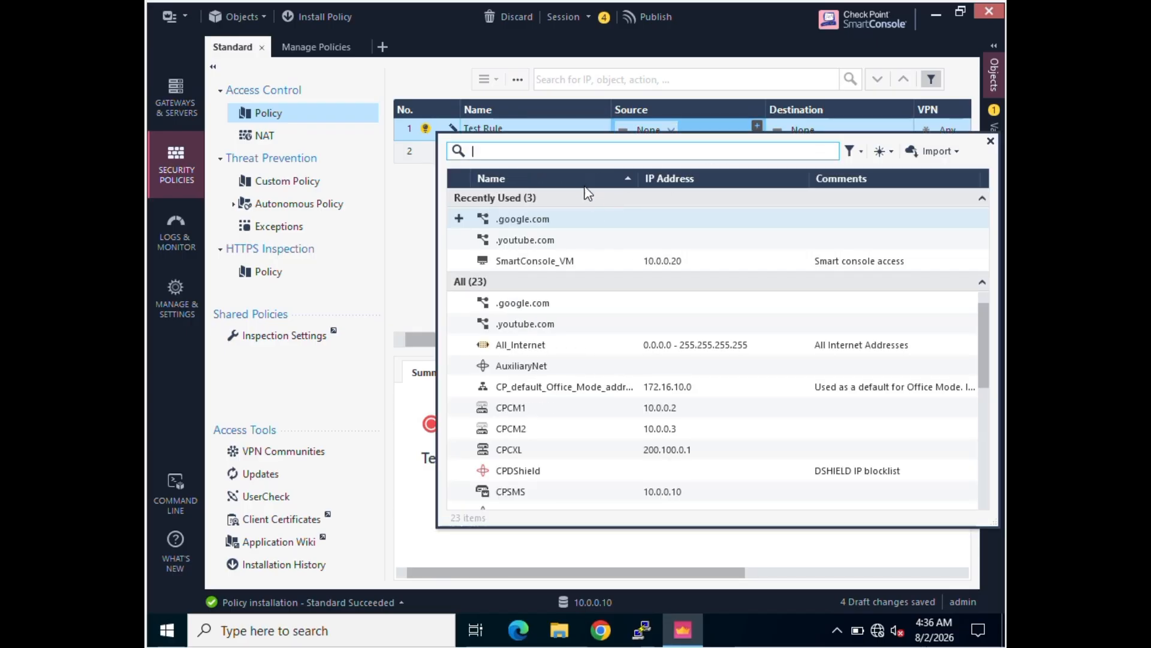
left_click(559, 271)
left_click_drag(658, 343, 699, 334)
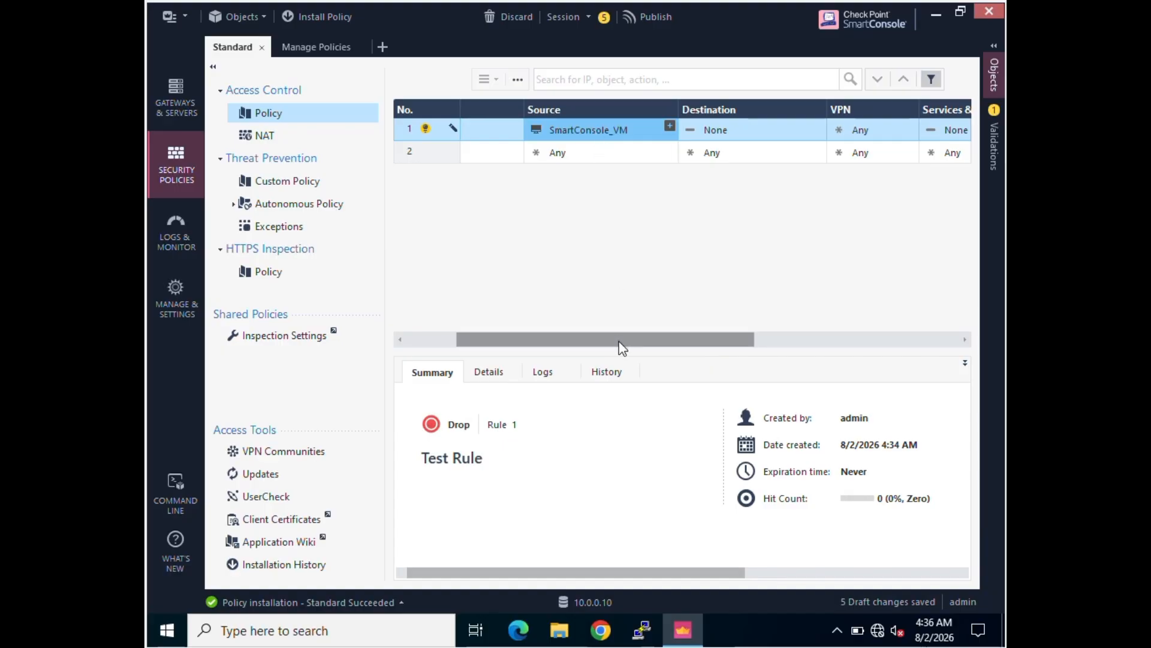
left_click_drag(619, 340, 681, 352)
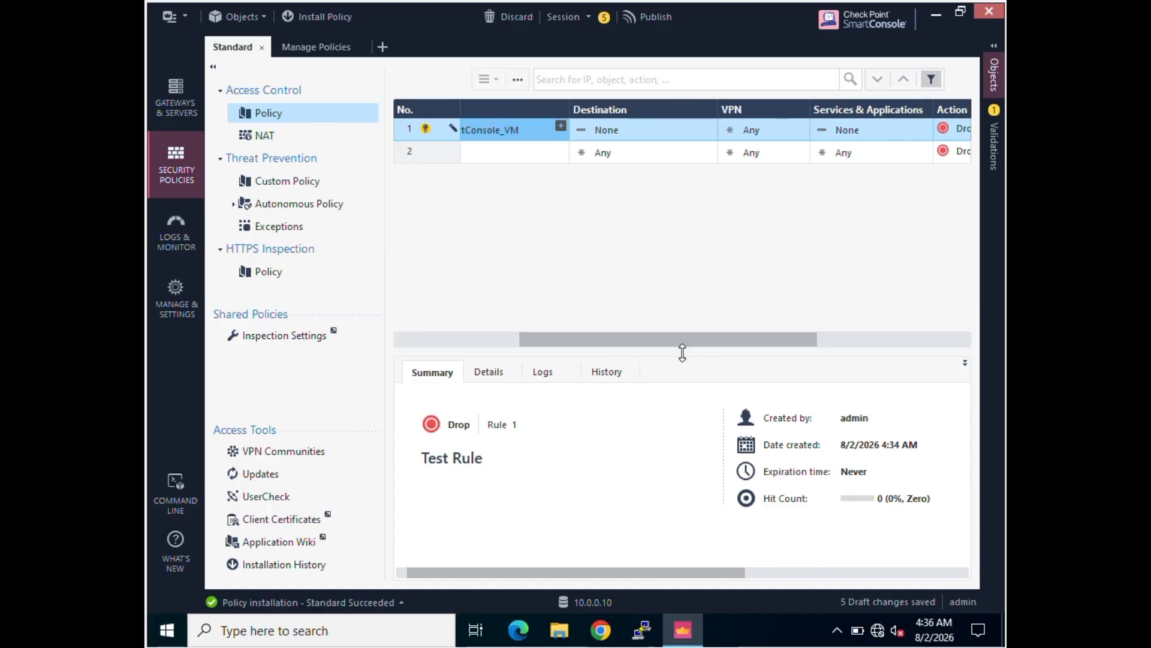
left_click(711, 121)
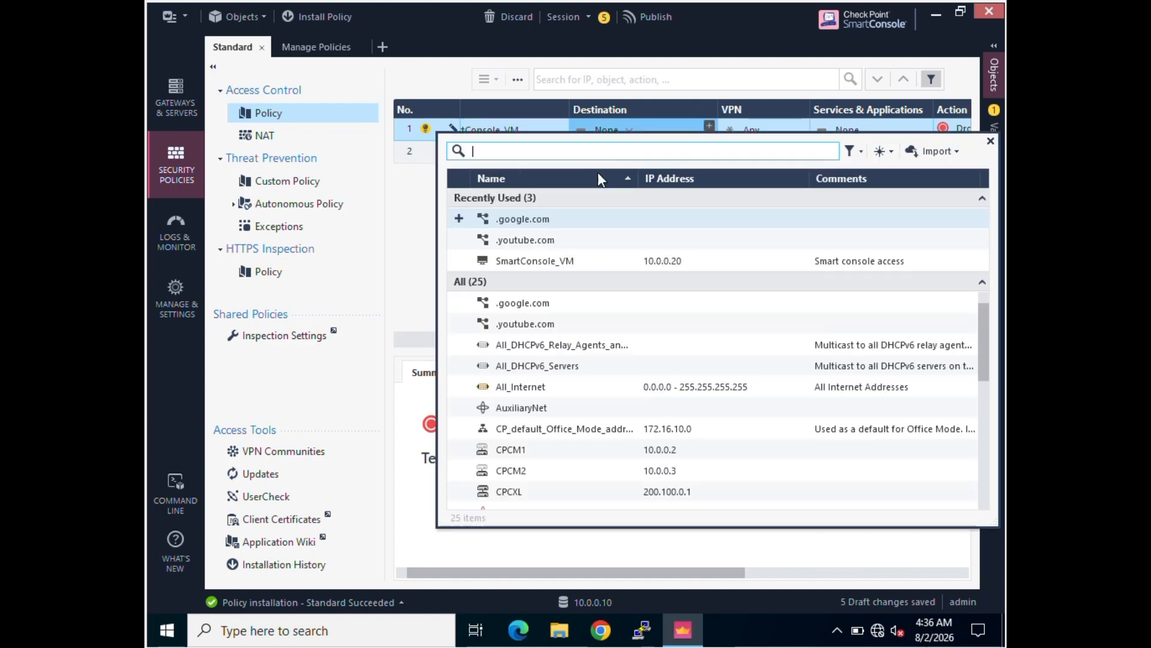
left_click(460, 239)
left_click(538, 545)
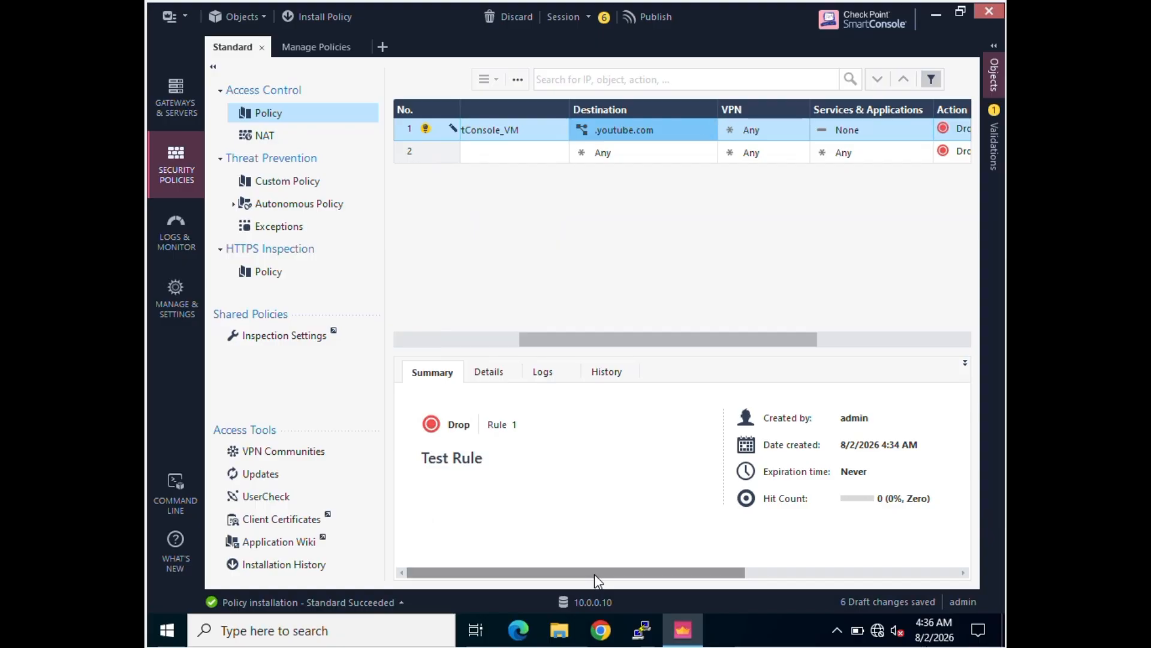
- Add the https and http services to the Test Rule's services and applications
left_click_drag(595, 574, 688, 573)
left_click_drag(723, 340, 783, 338)
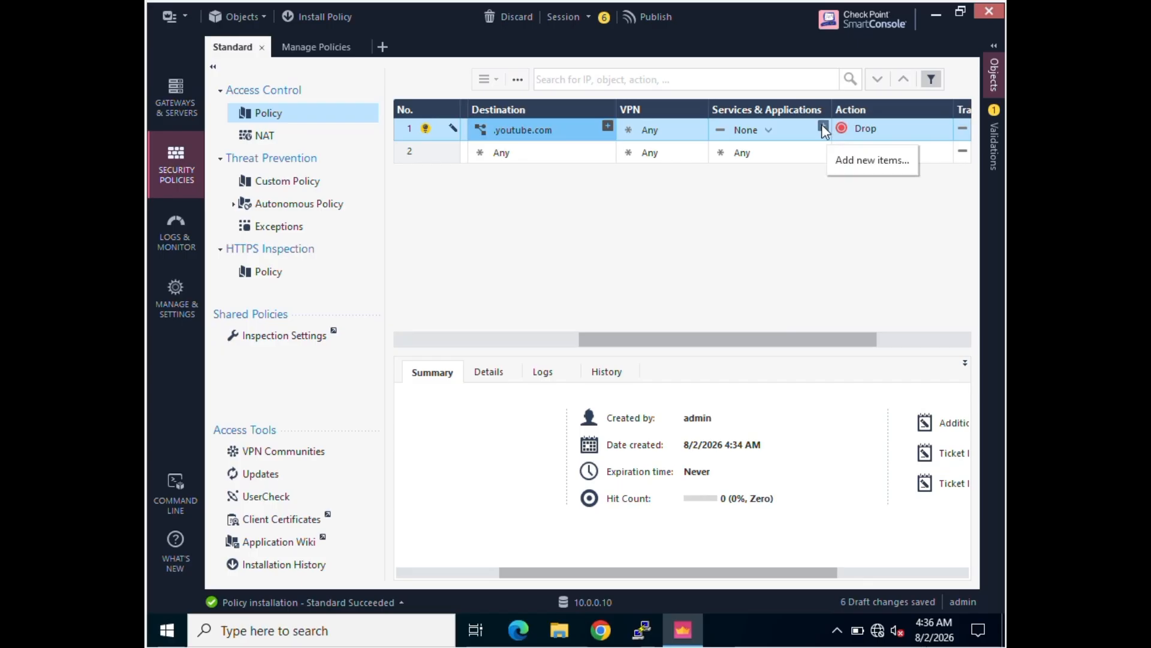
left_click(823, 125)
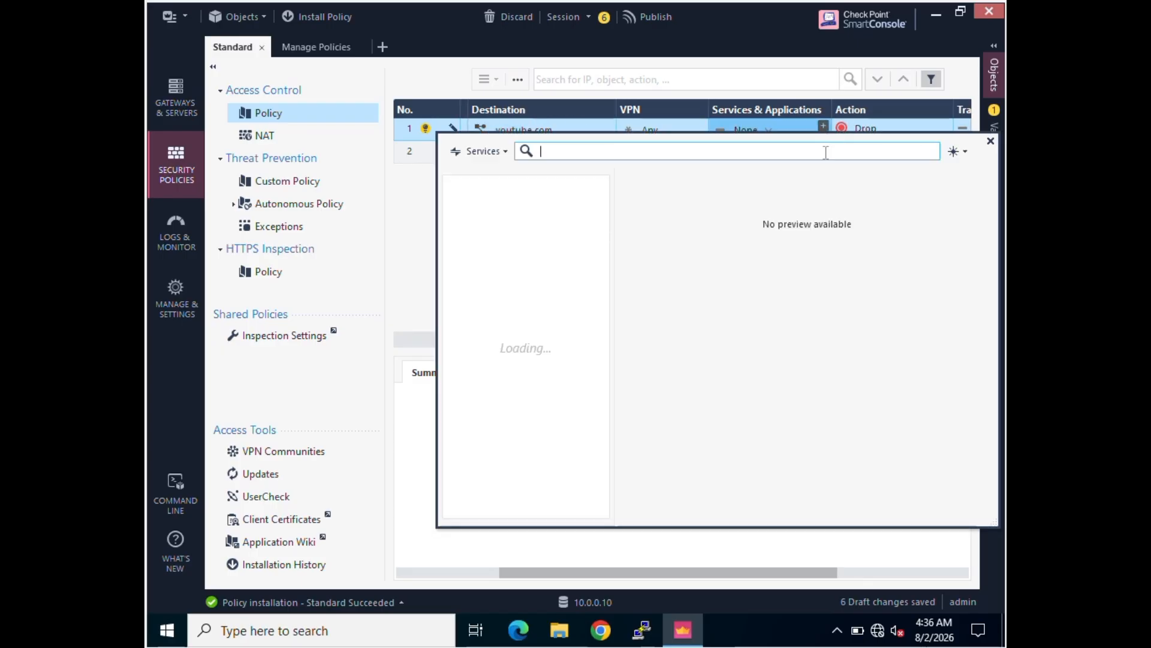
type("https")
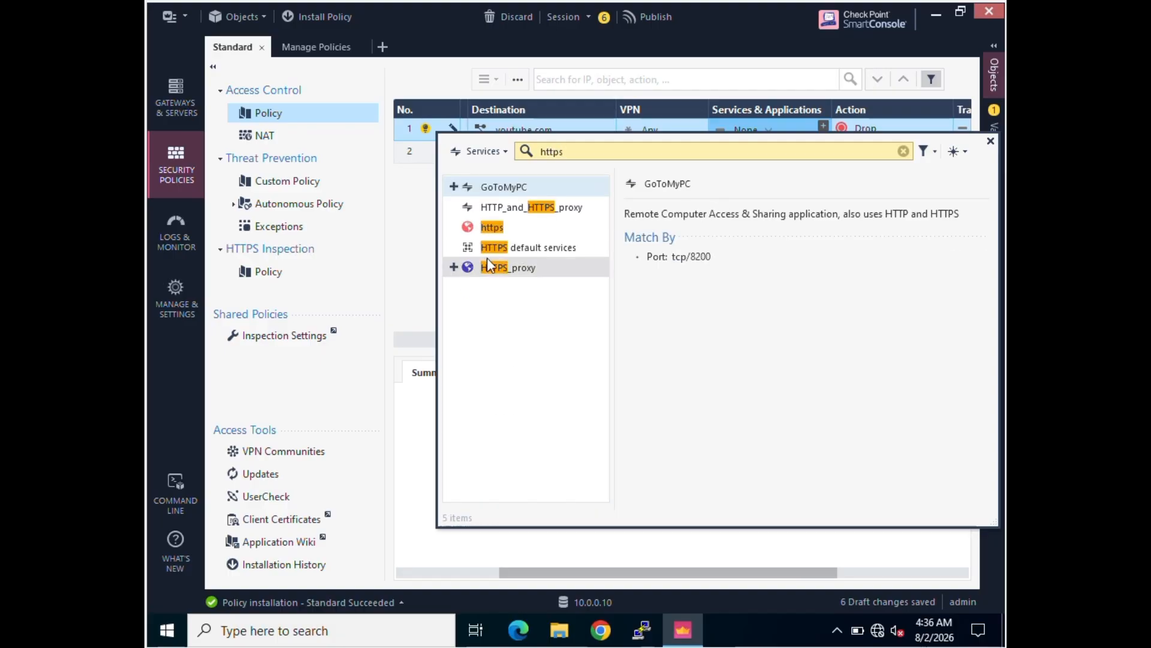
left_click(453, 227)
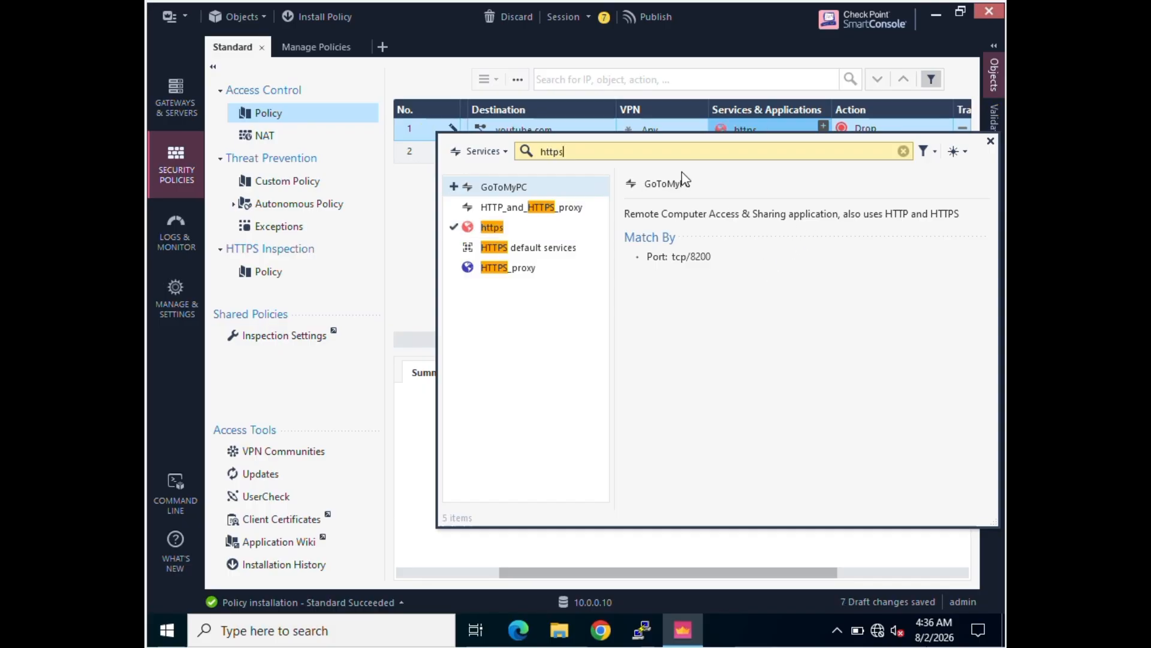
key("BackSpace")
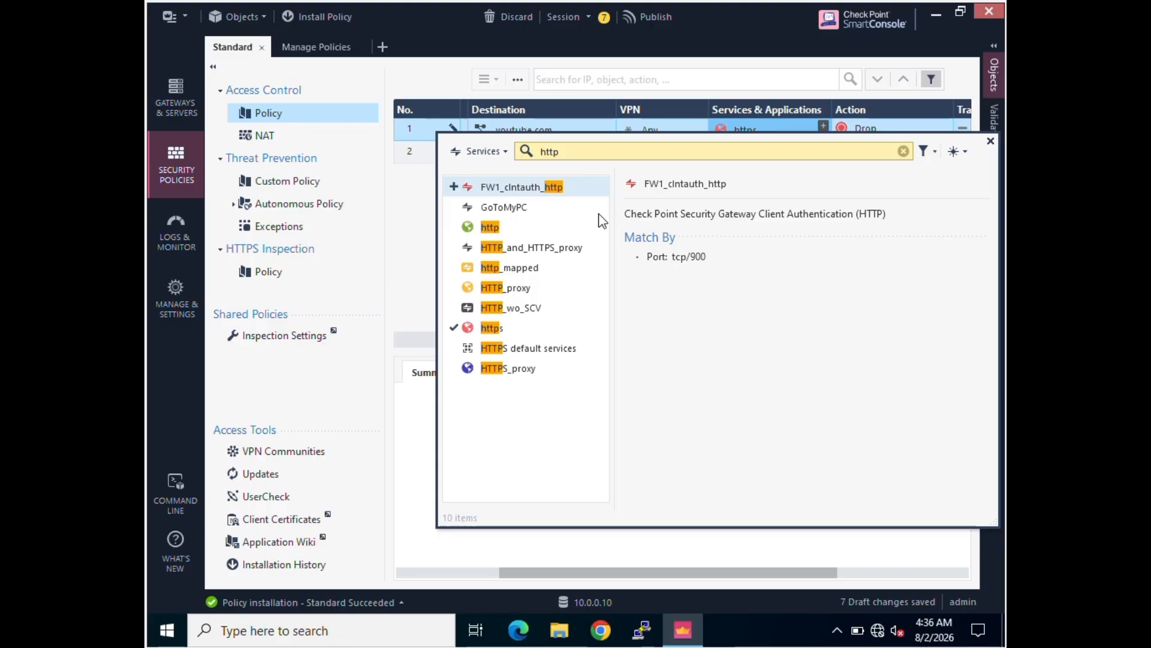
mouse_move(455, 230)
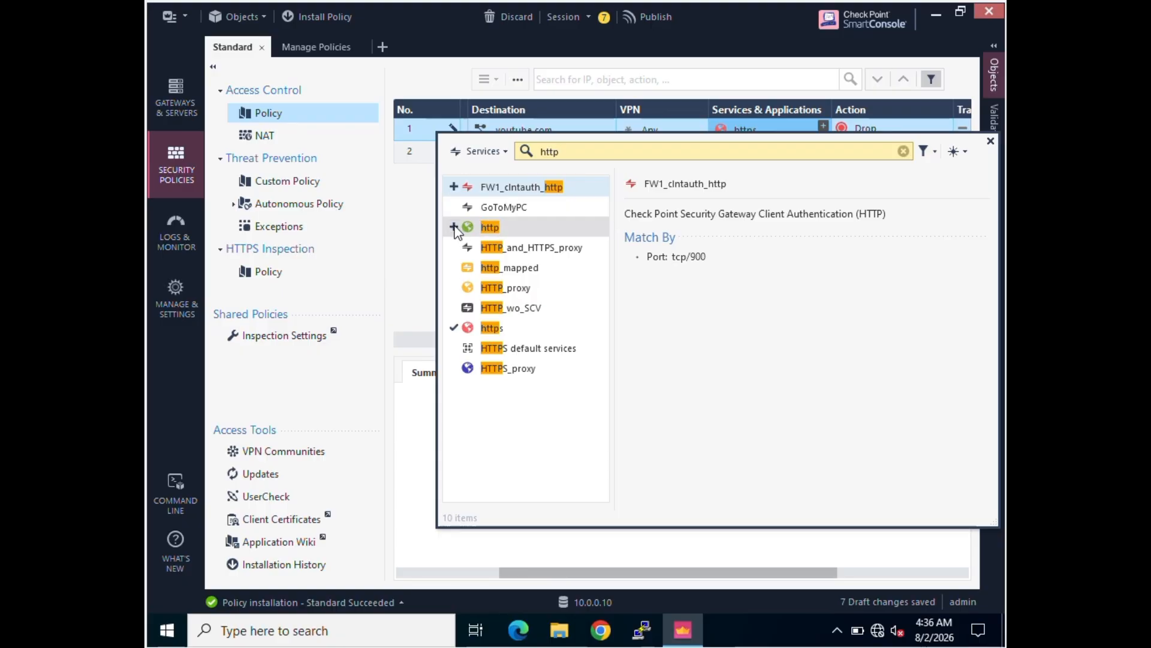
left_click(454, 227)
left_click(432, 242)
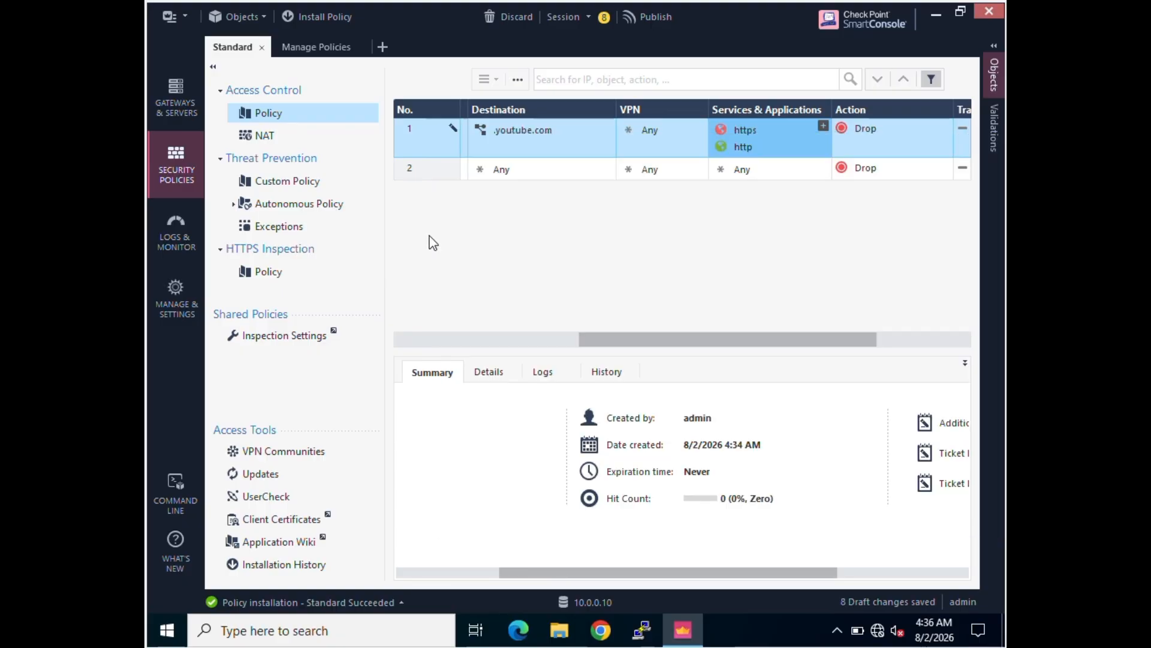
- Change the Test Rule's action to Accept
left_click_drag(614, 341, 692, 342)
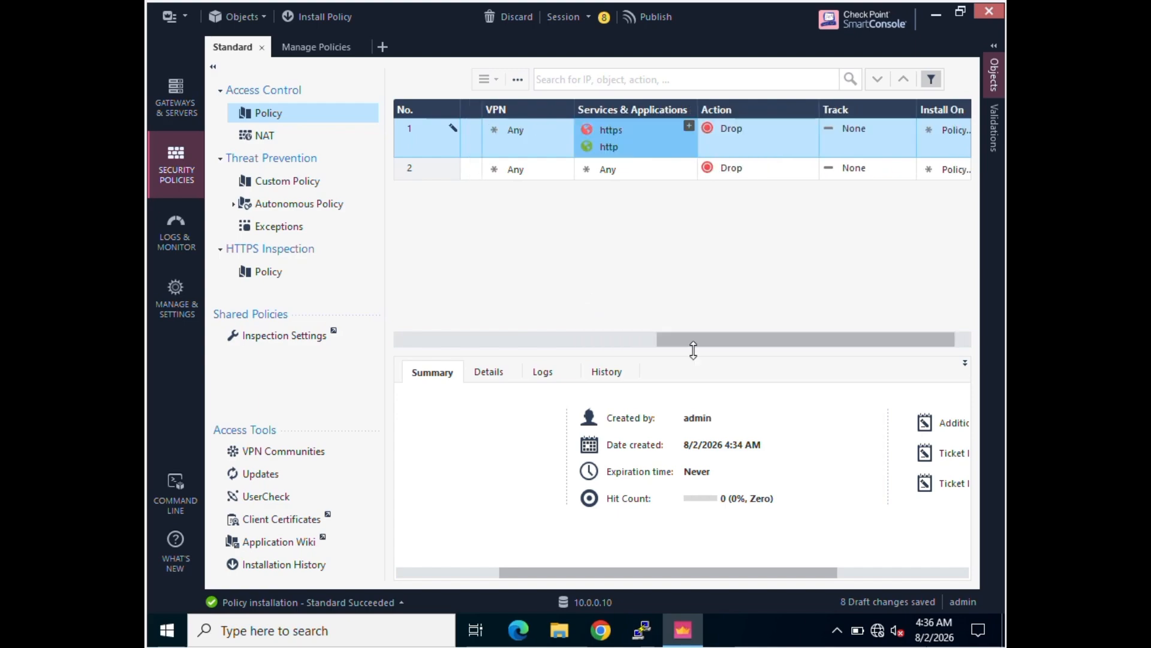
left_click(812, 127)
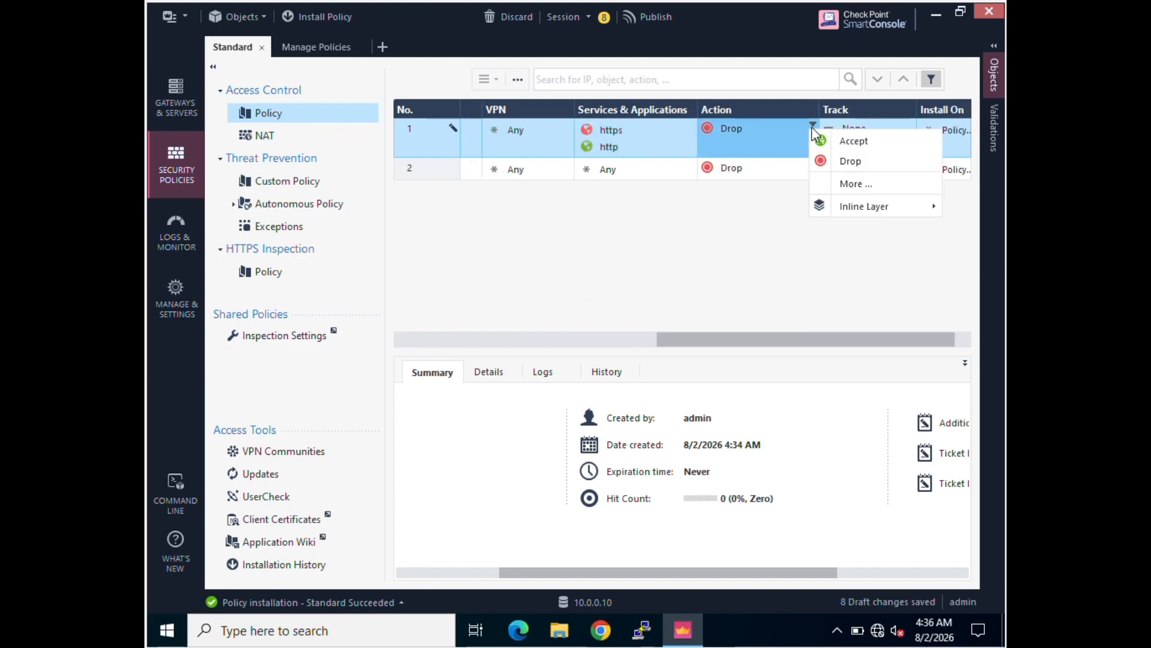
left_click(839, 144)
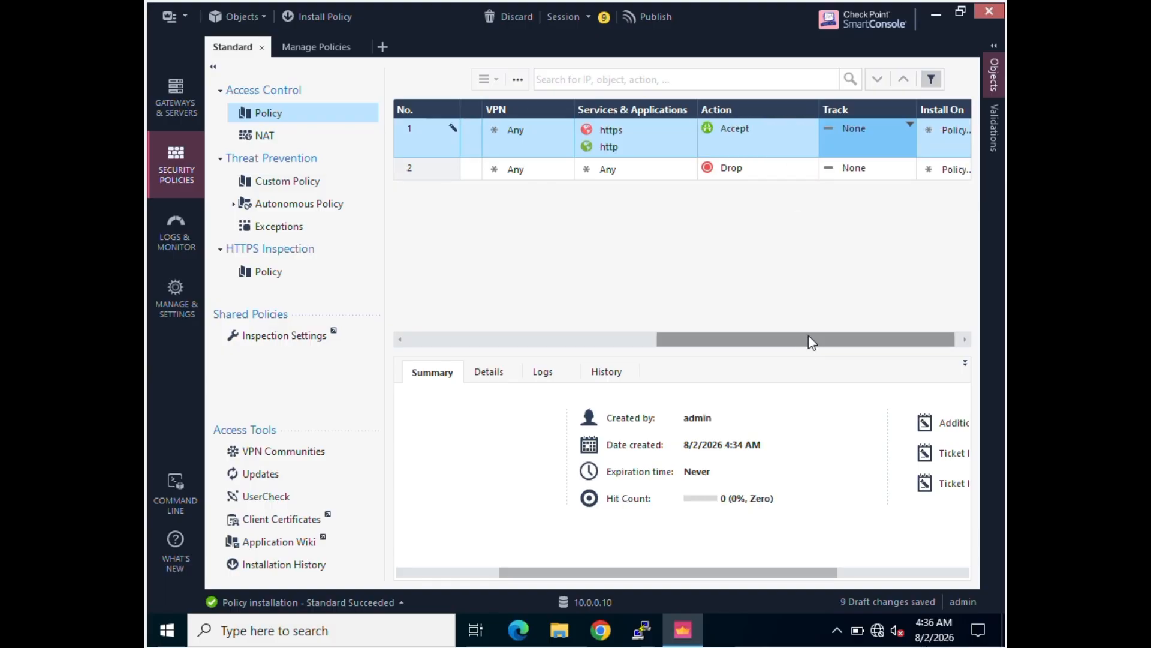
- Set the Test Rule's tracking to Log and its installation target to the CPCXL gateway cluster
left_click_drag(808, 340, 815, 339)
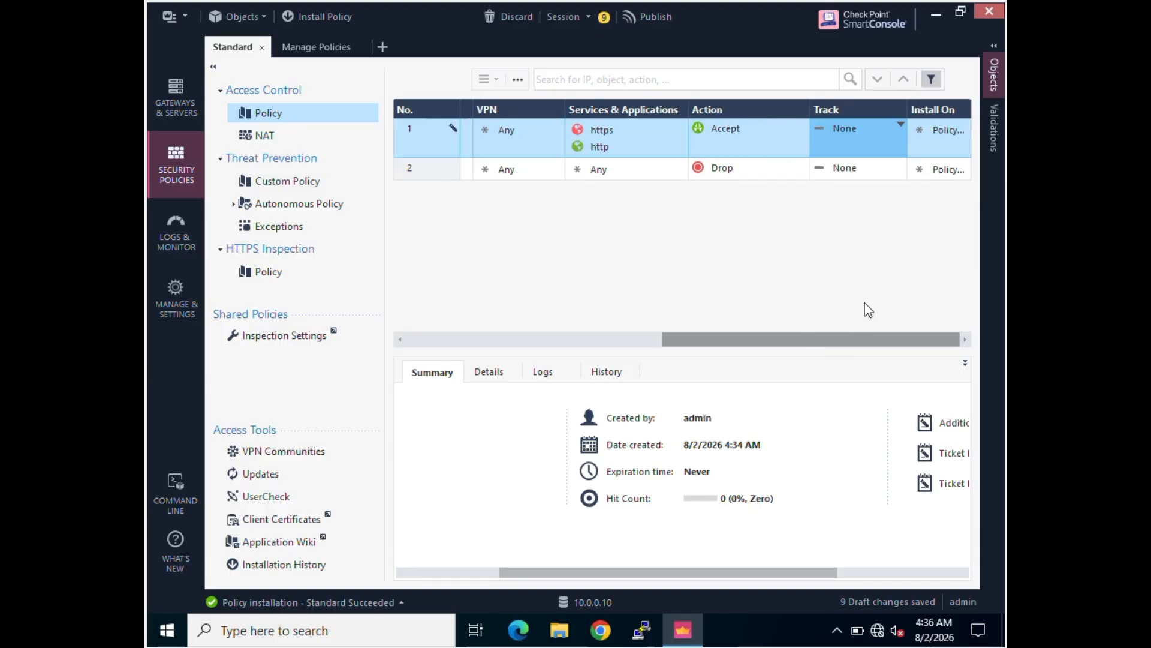
left_click(901, 125)
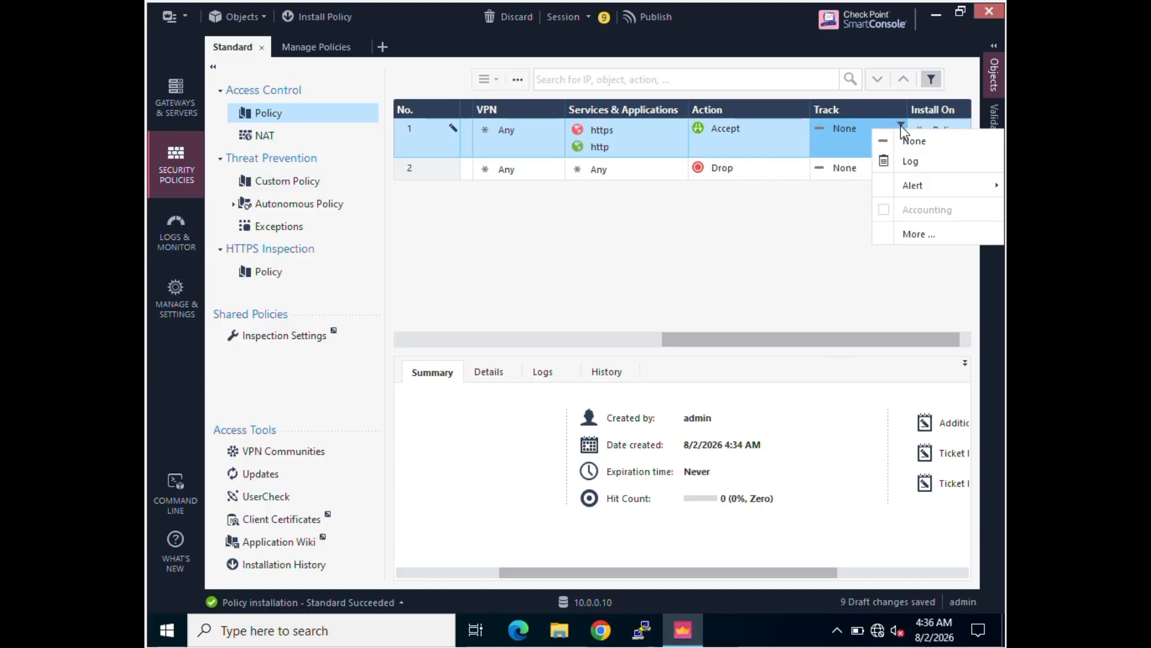
left_click(907, 169)
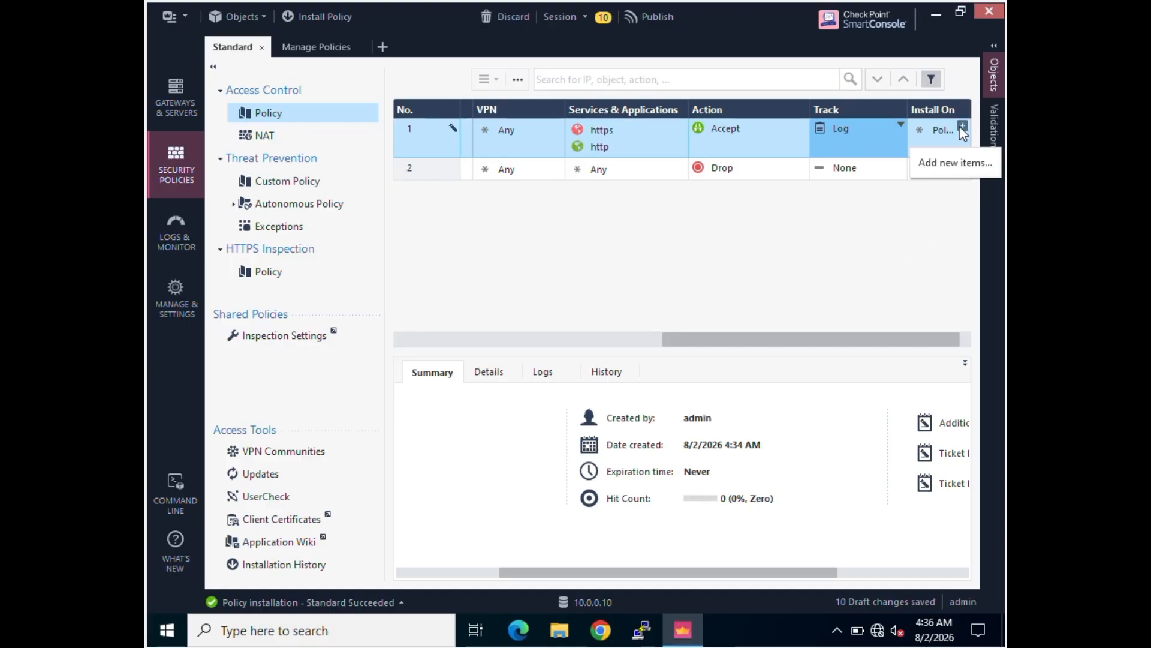
left_click(963, 127)
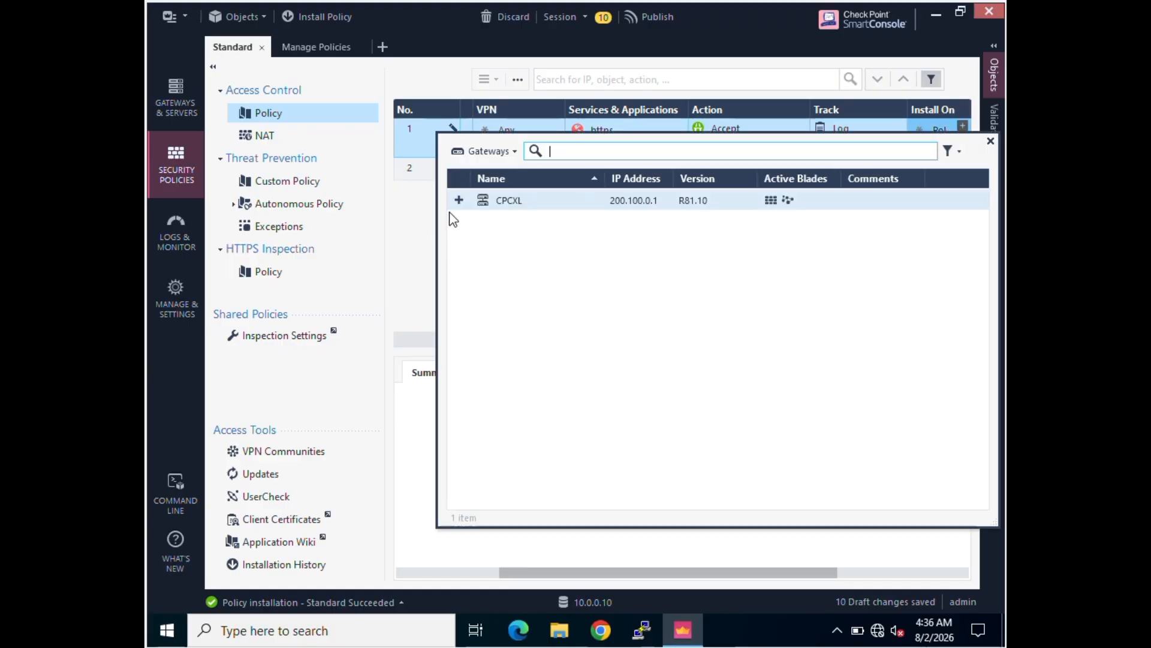
left_click(459, 200)
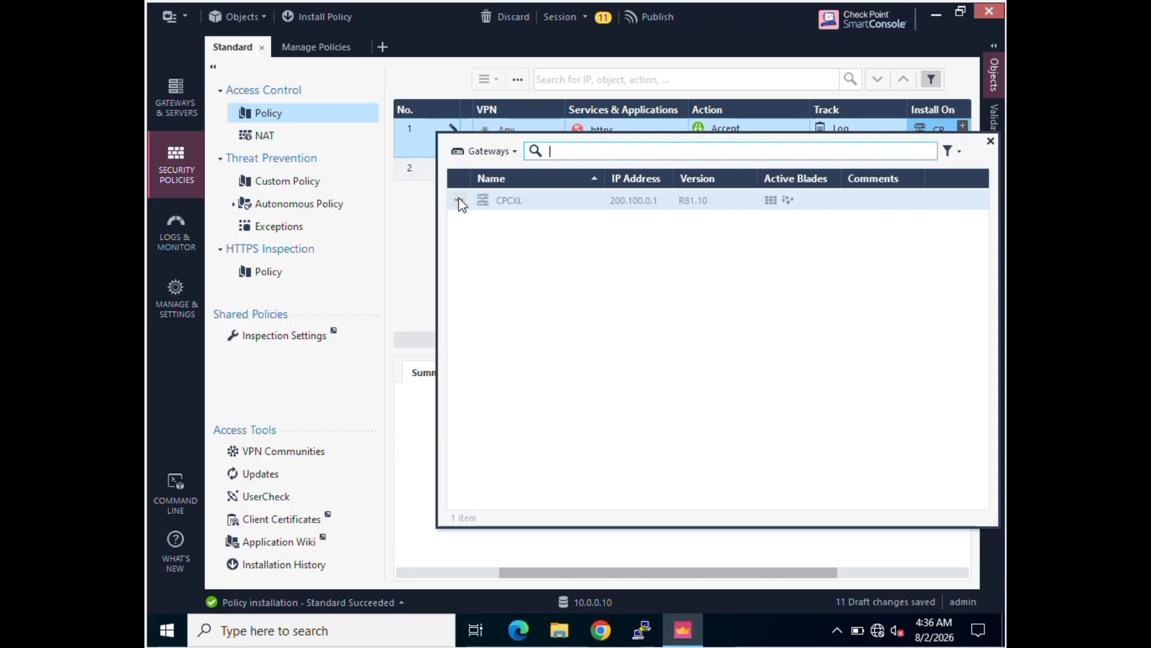
- Rename the access rule "Test Rule" to "First Rule"
left_click(416, 251)
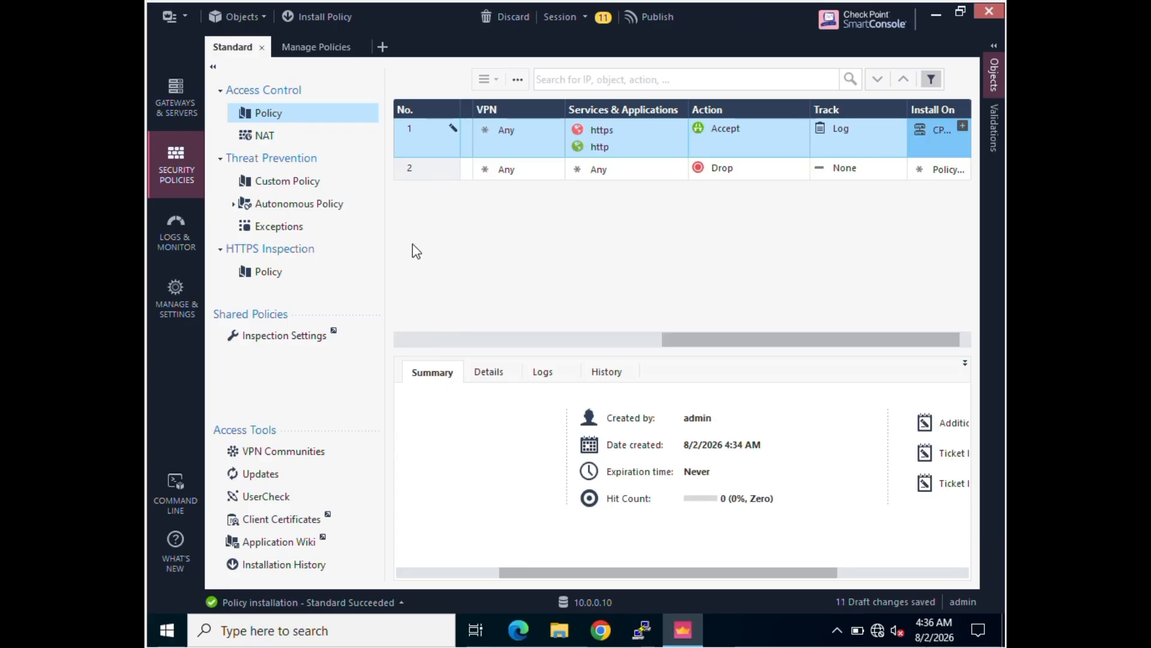
left_click_drag(691, 340, 393, 342)
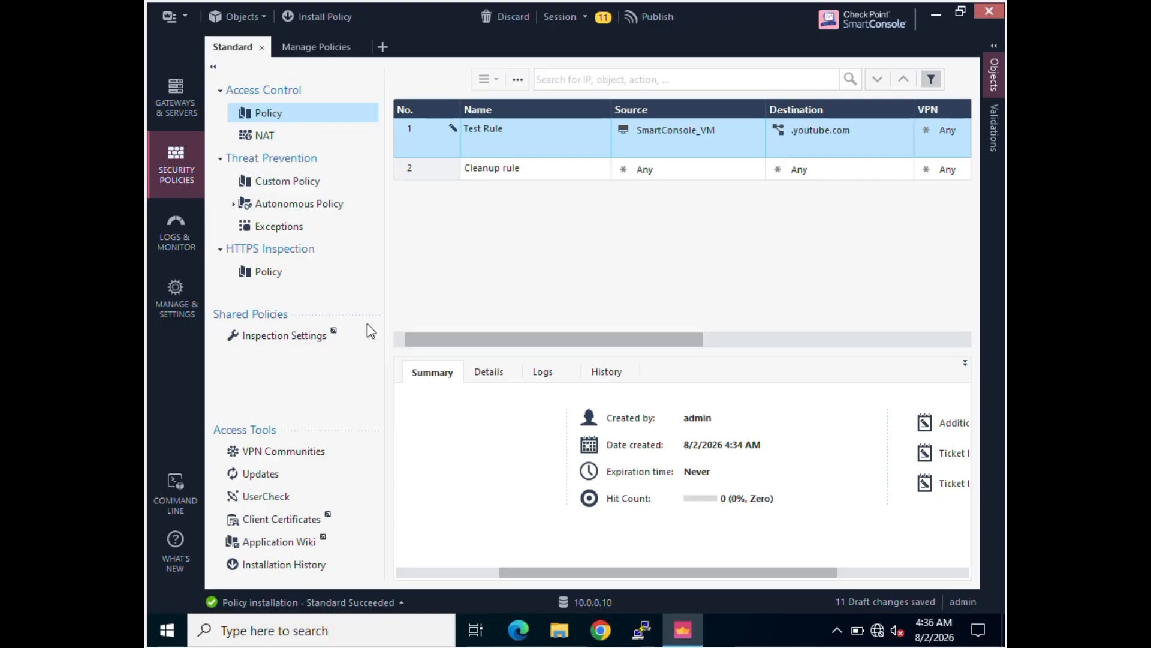
double_click(481, 129)
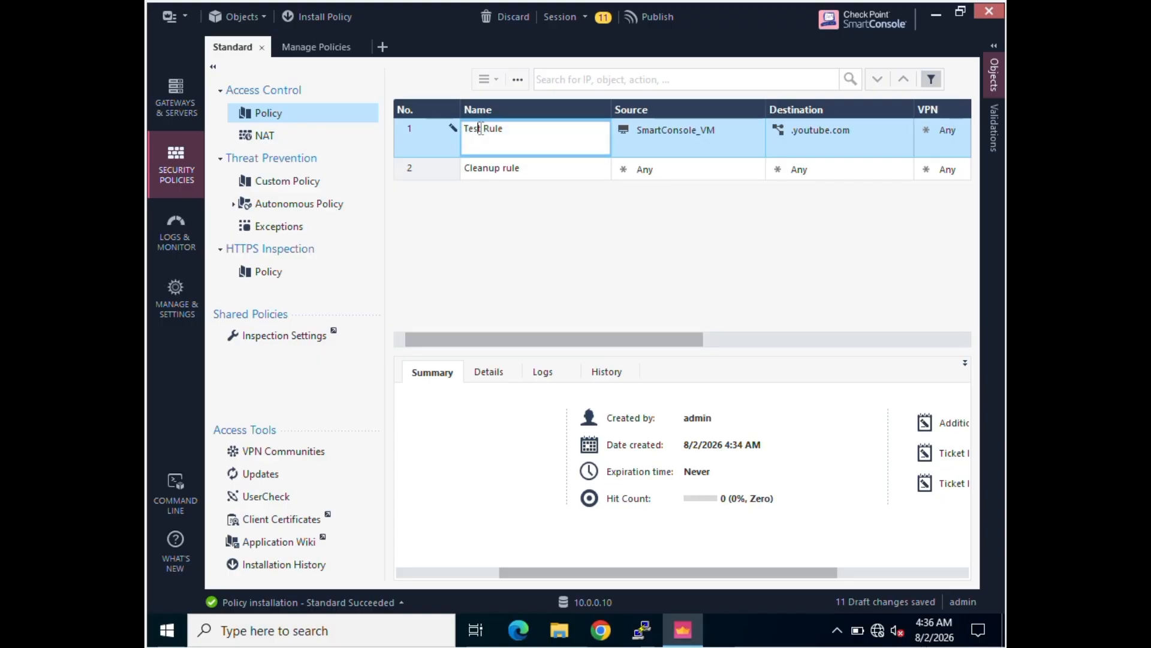
key("ctrl+a")
type("First Rule")
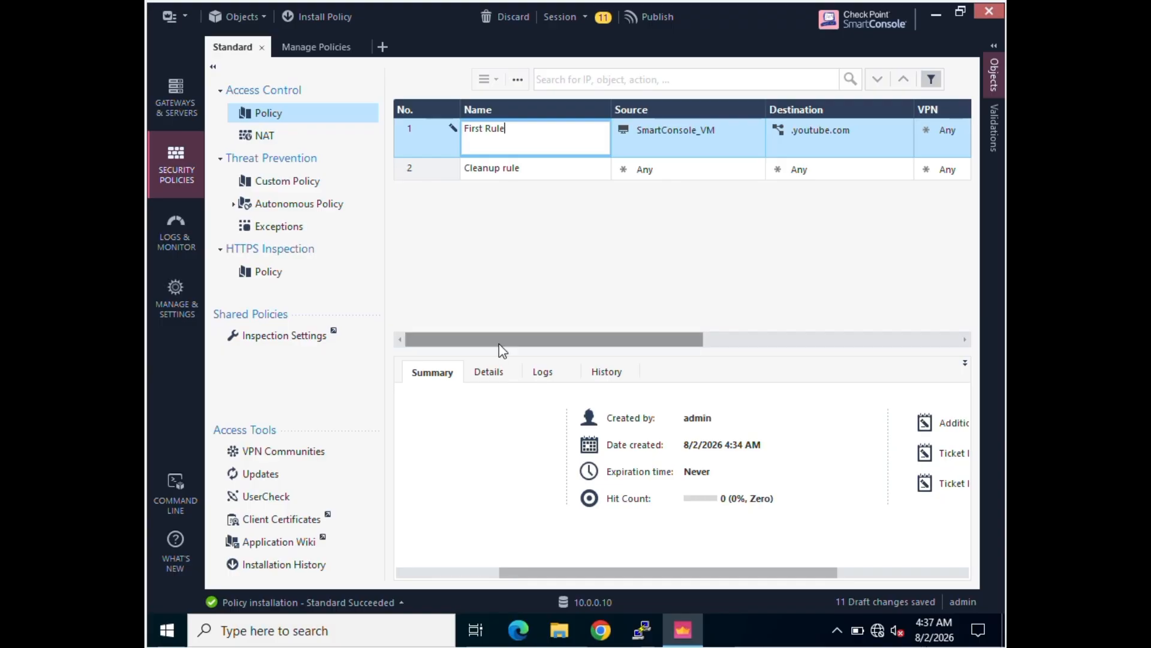
- Publish the session's draft changes and install the Standard policy, with Access Control and Threat Prevention, on the CPCXL cluster
left_click_drag(504, 343, 535, 322)
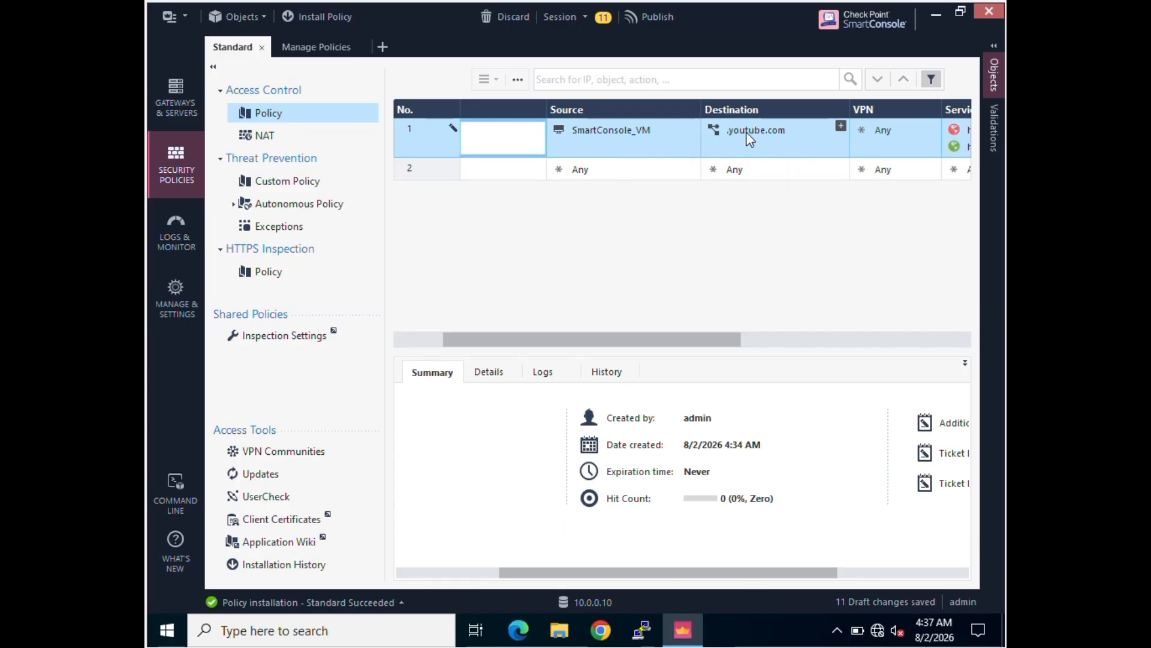
mouse_move(748, 137)
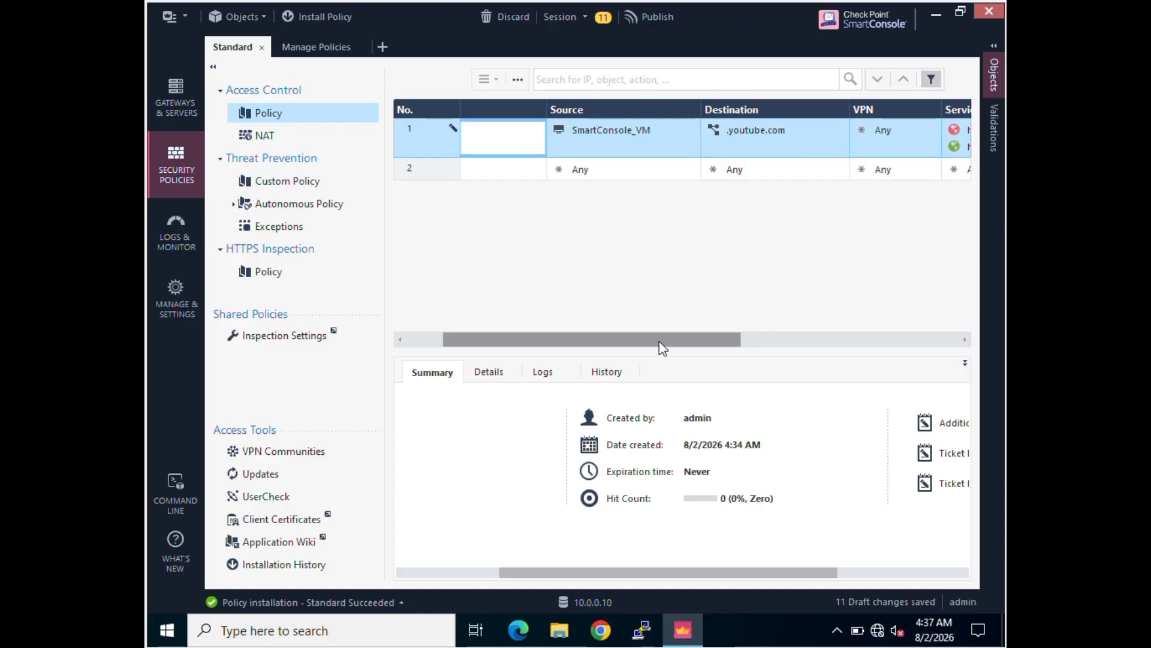
left_click_drag(662, 347, 811, 342)
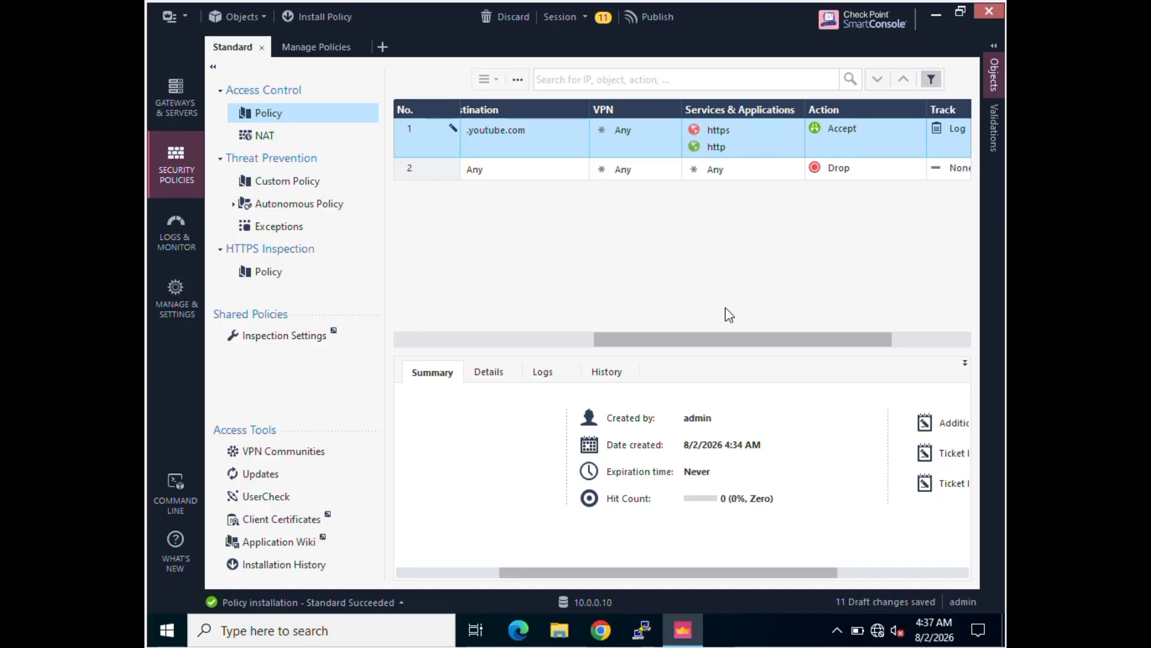
left_click_drag(761, 339, 848, 352)
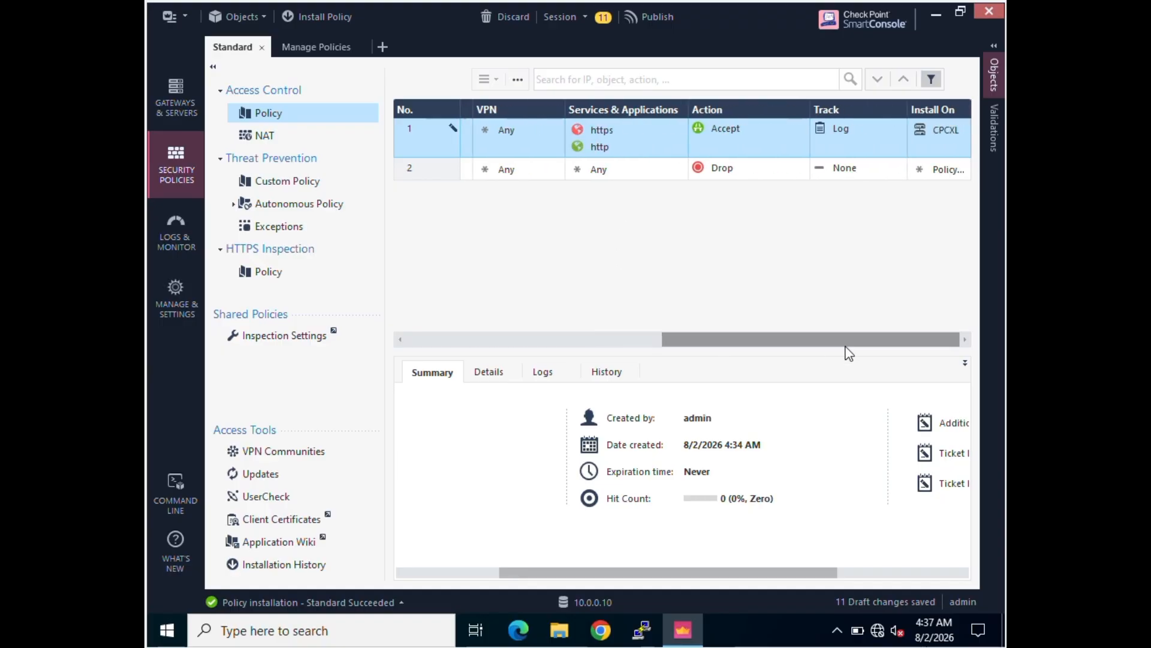
left_click(337, 19)
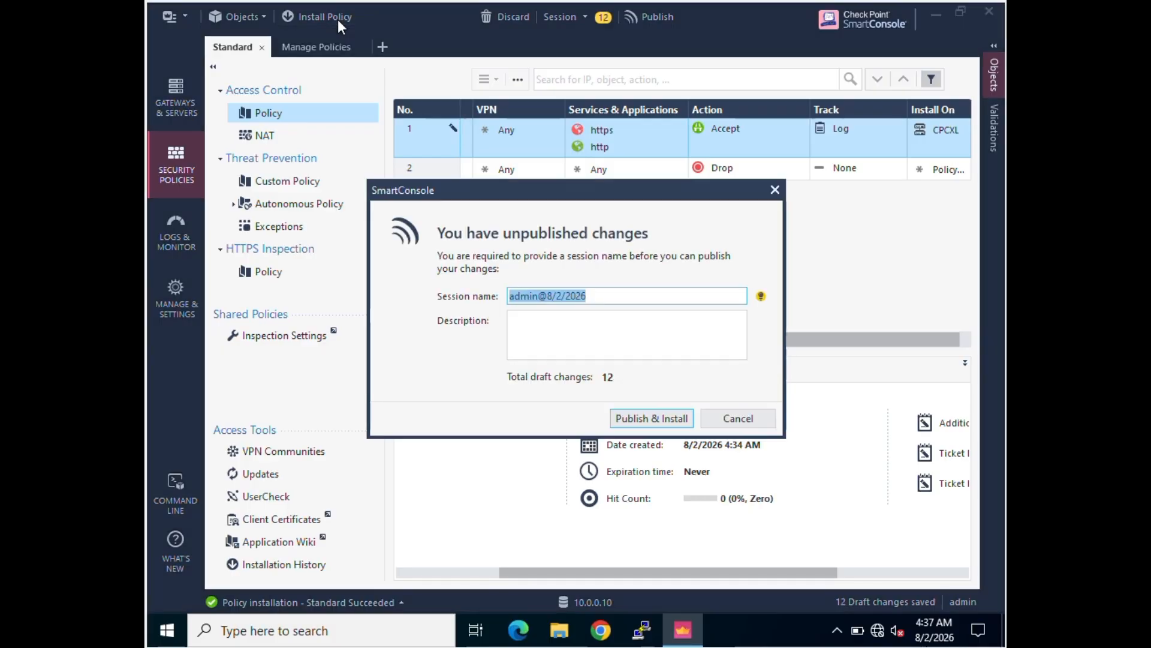
left_click(639, 419)
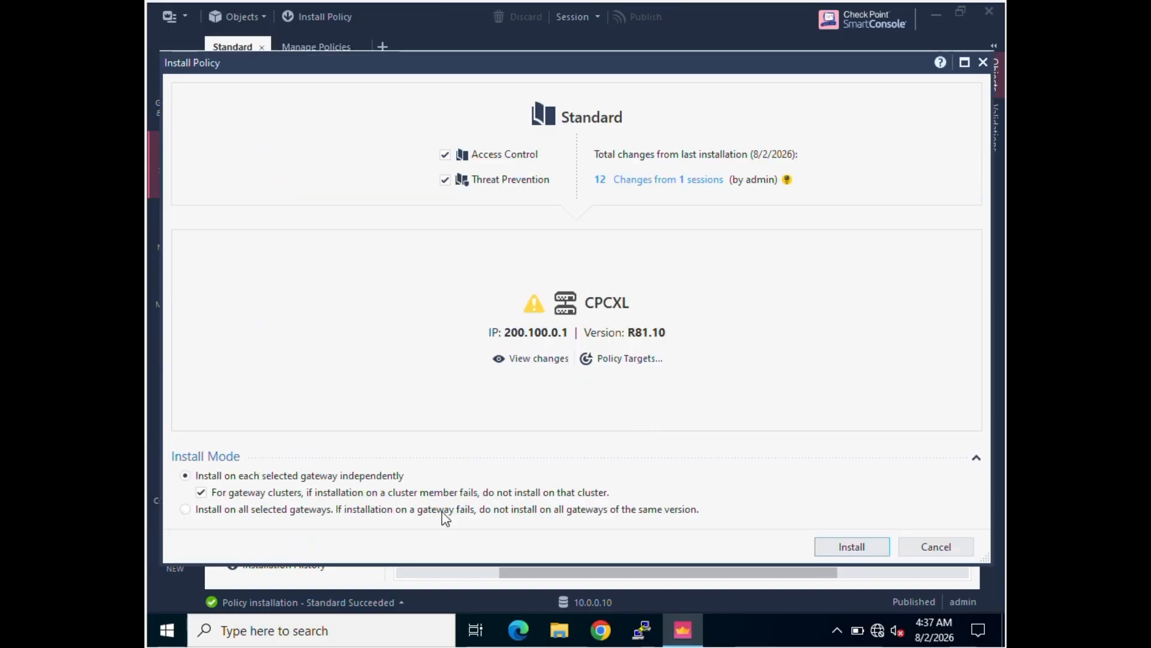
left_click(842, 547)
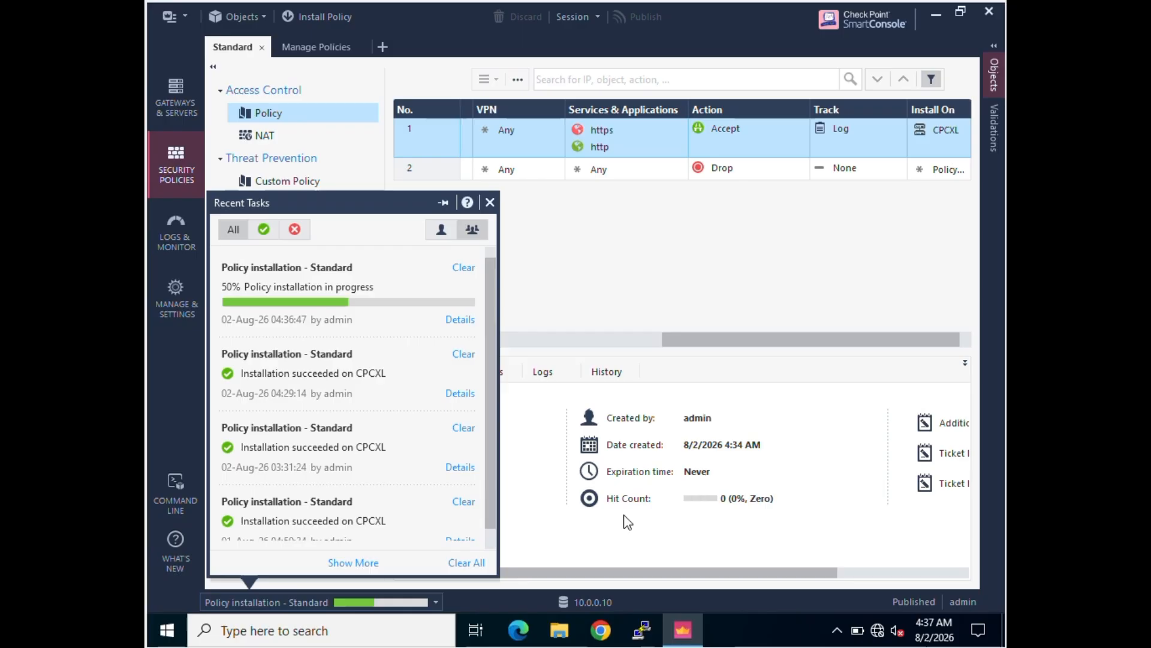
- Check the recent tasks for the outcome of the Standard policy installation on CPCXL, and close the task list
left_click(779, 517)
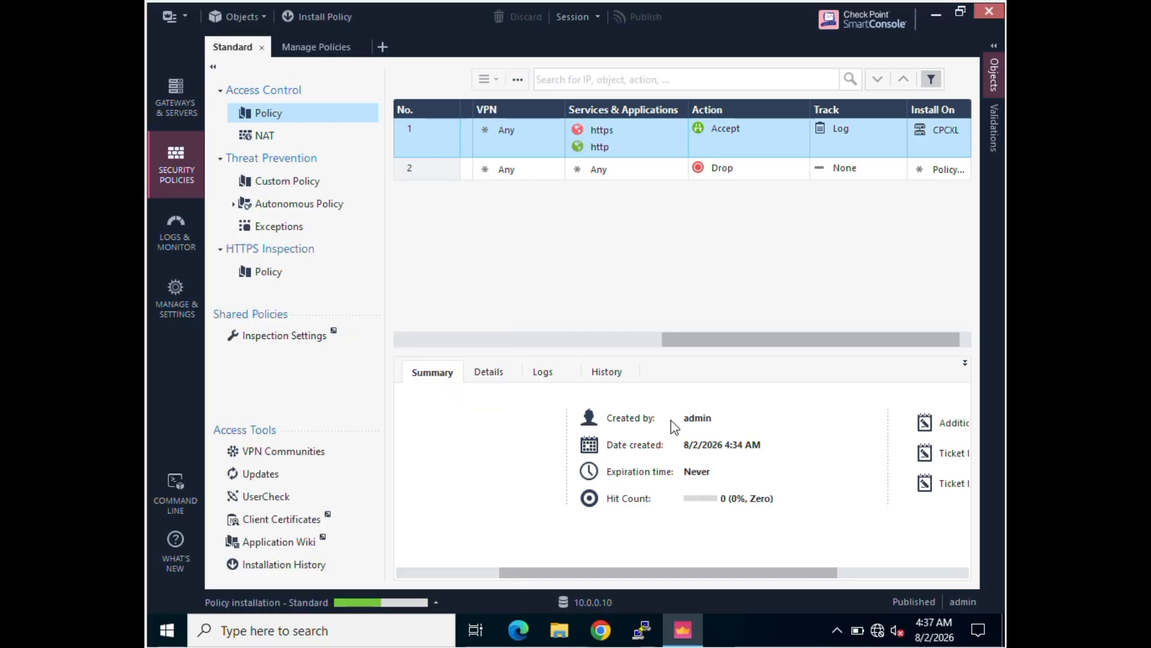
left_click(436, 603)
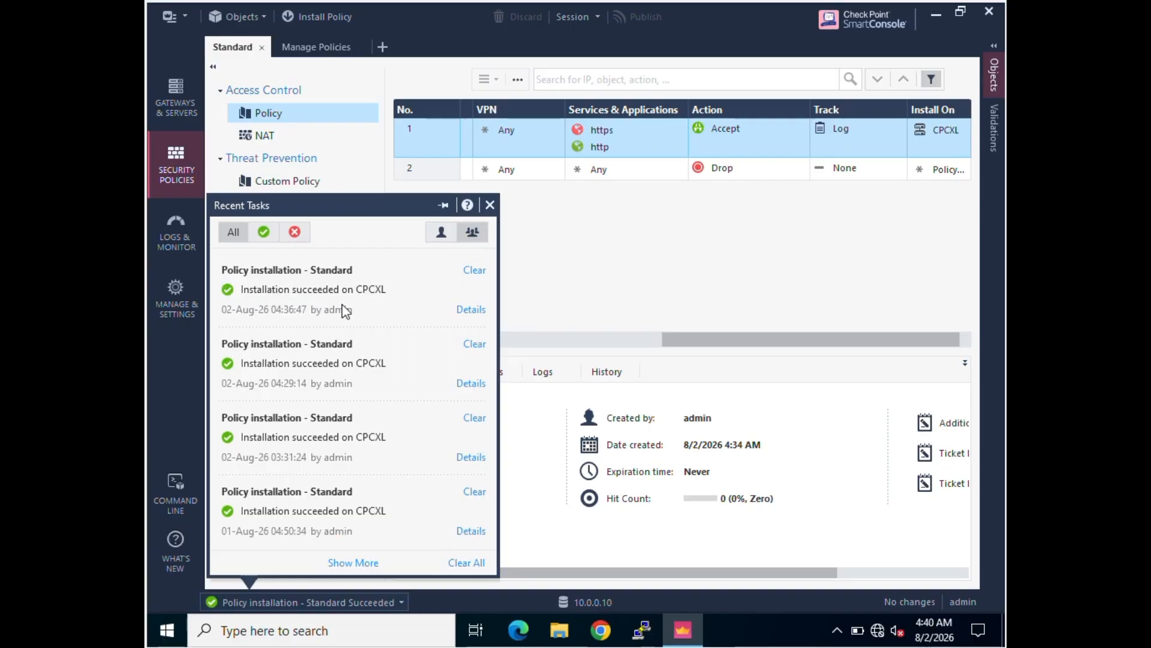
left_click(490, 206)
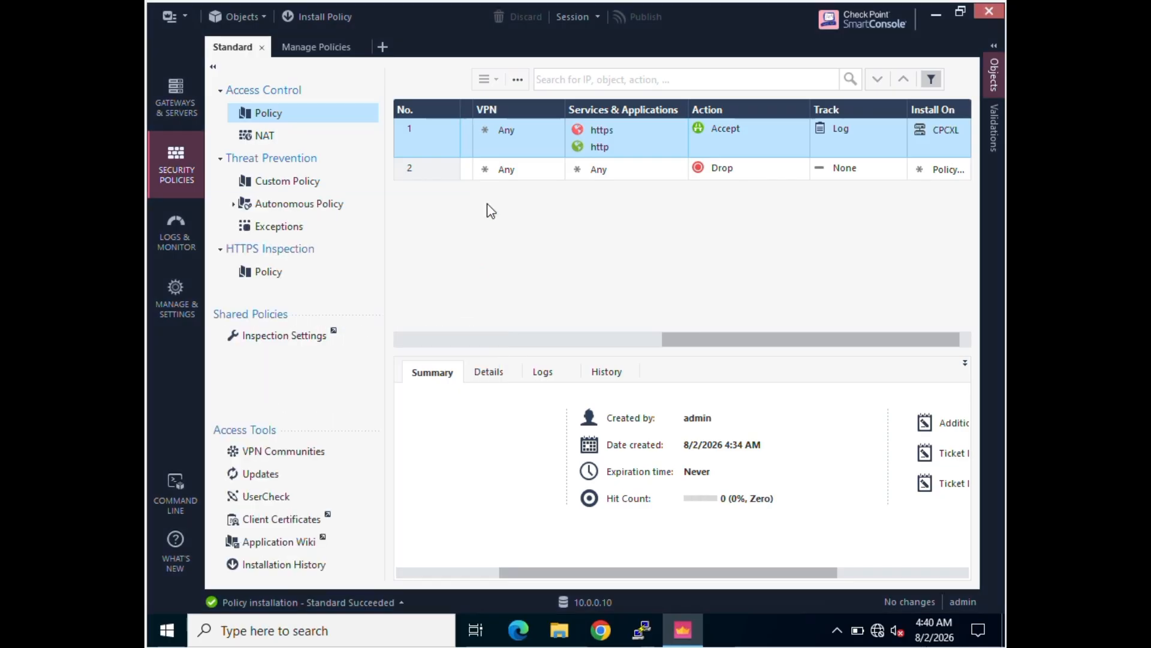